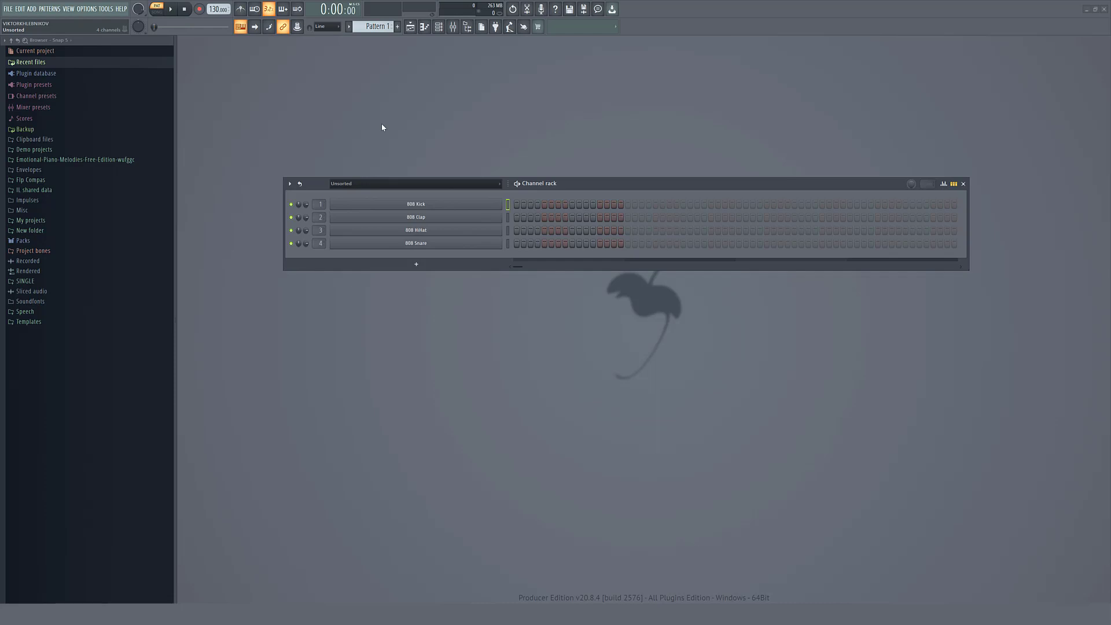
Set the project tempo to 80 BPM and insert a Kontakt channel into the channel rack above the 808 Kick
{"action": "right_click", "coordinate": [217, 9]}
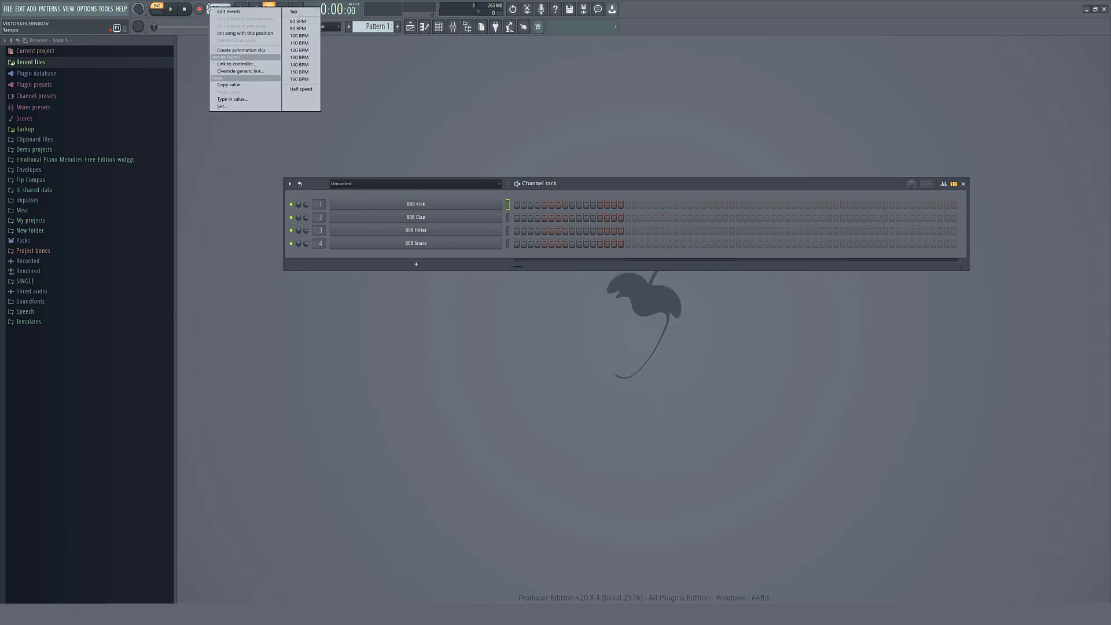
{"action": "left_click", "coordinate": [299, 21]}
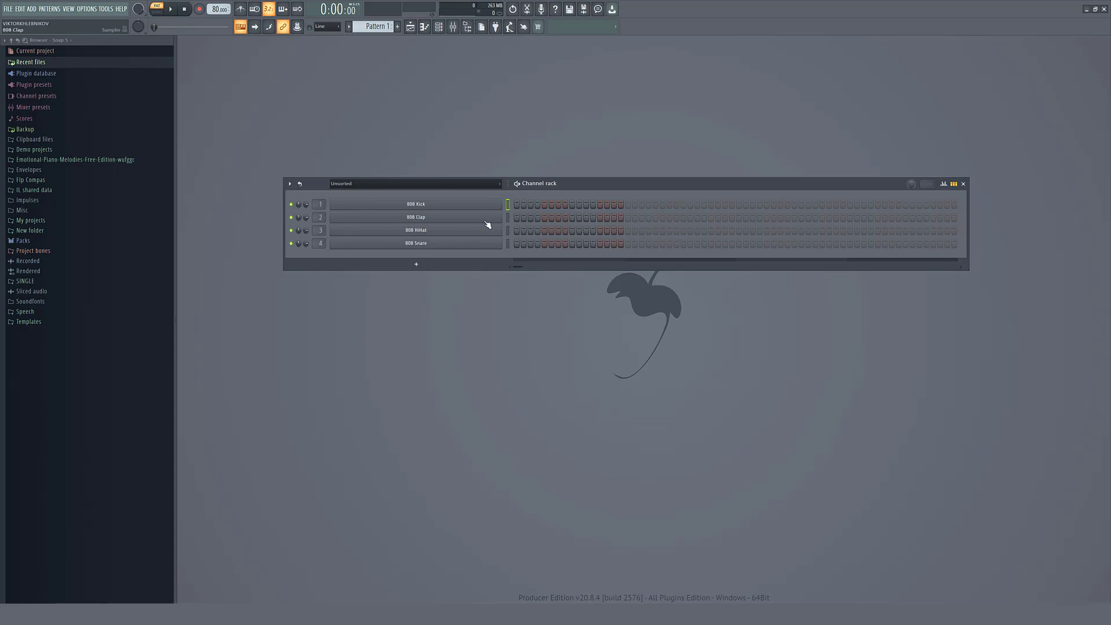
{"action": "right_click", "coordinate": [498, 203]}
{"action": "mouse_move", "coordinate": [552, 264]}
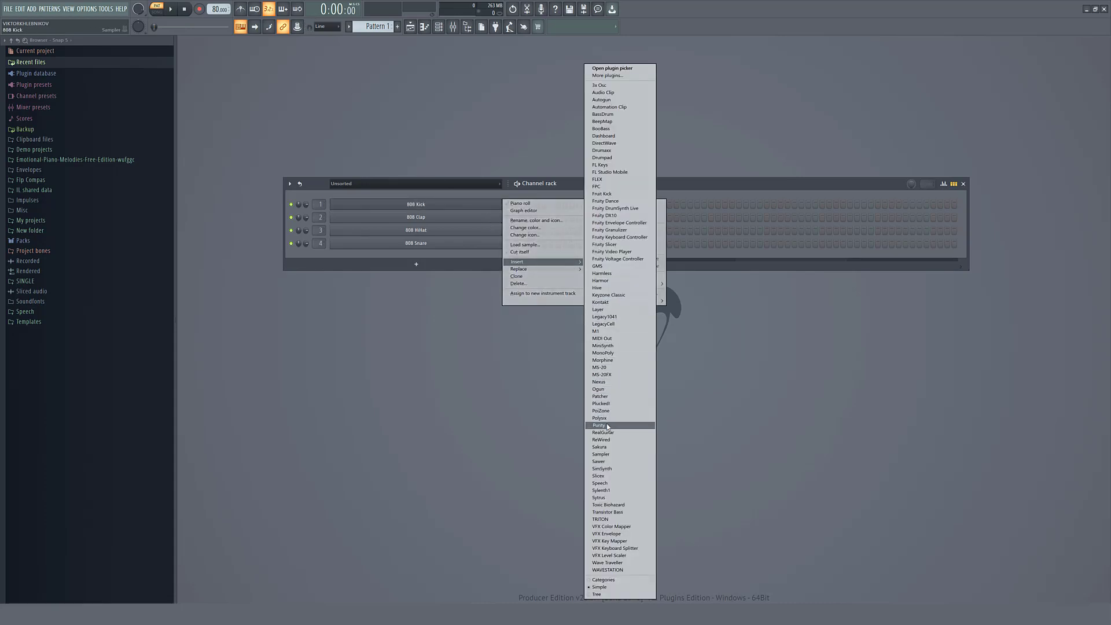
{"action": "left_click", "coordinate": [614, 302]}
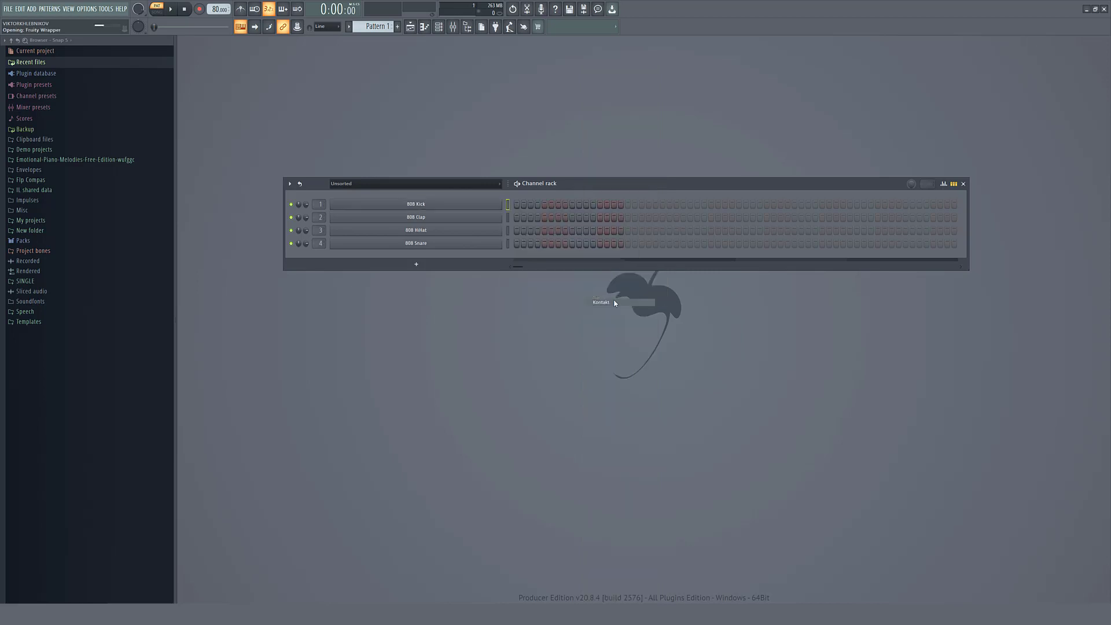
Load the Soft Nylon Guitar - Classical Hall instrument from the Kontakt library
{"action": "left_click_drag", "start_coordinate": [372, 79], "coordinate": [524, 219]}
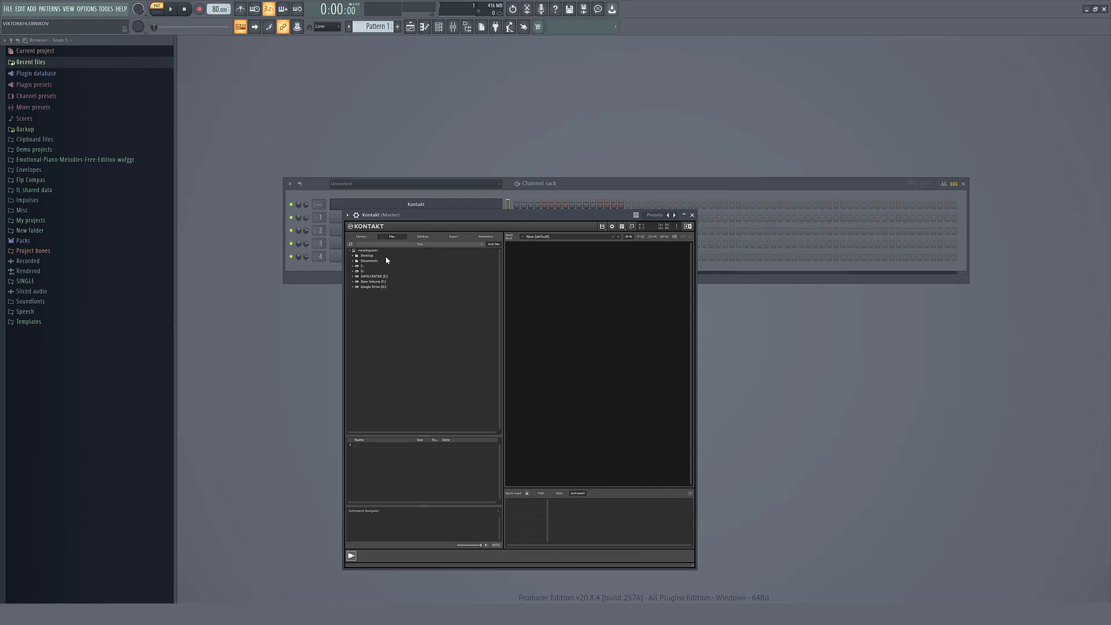
{"action": "left_click", "coordinate": [367, 237]}
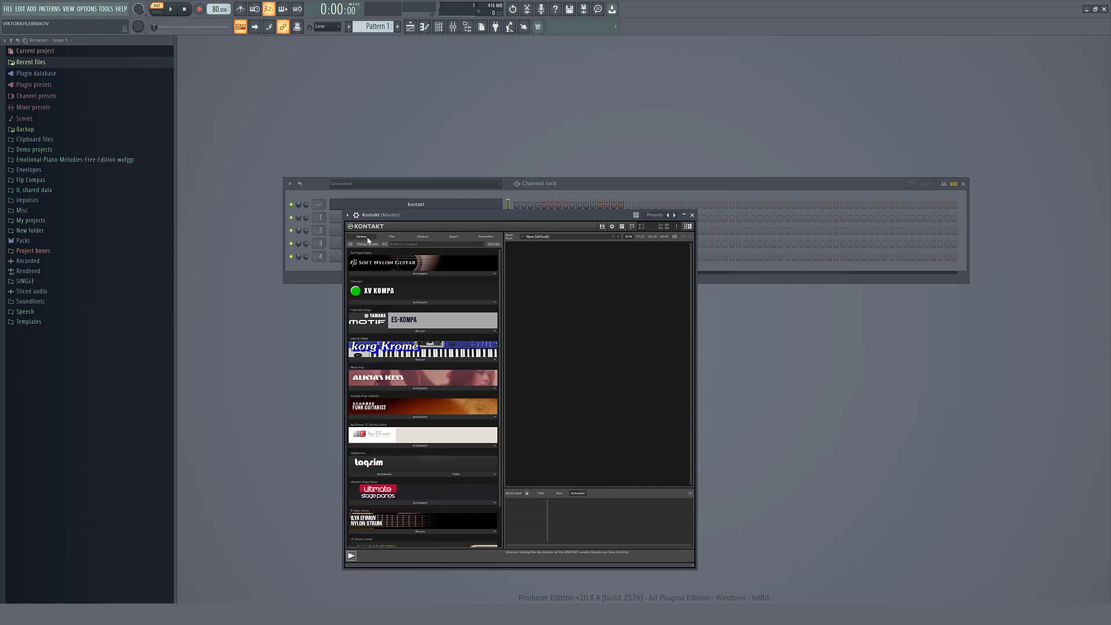
{"action": "left_click", "coordinate": [415, 273]}
{"action": "left_click", "coordinate": [406, 282]}
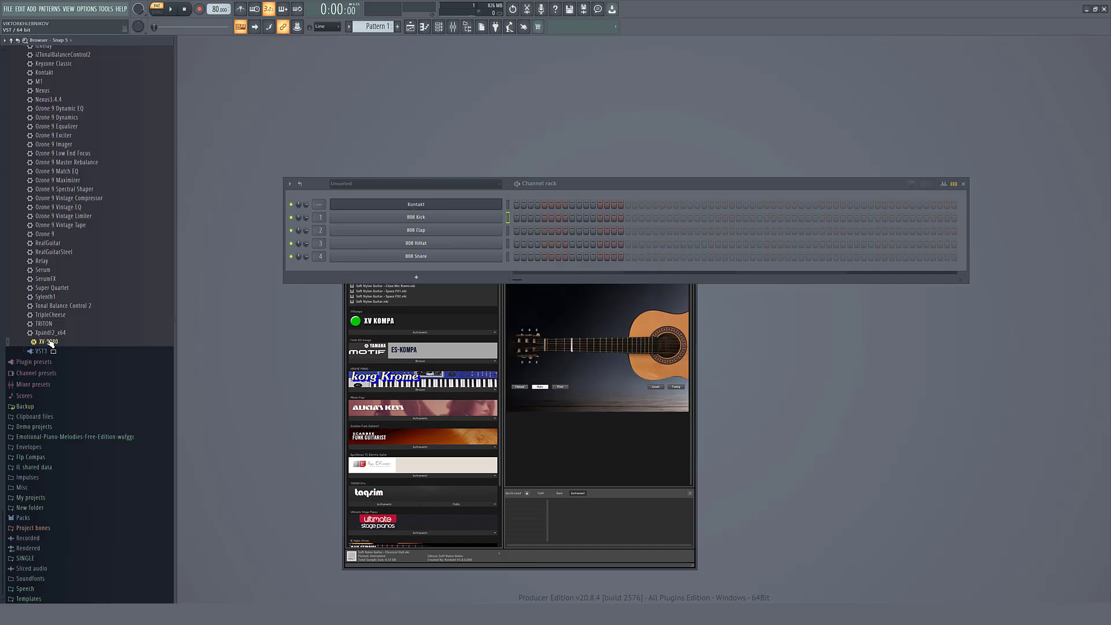
Replace the 808 Kick channel with the XV-5080 plugin and choose its Warm Strings patch
{"action": "left_click_drag", "start_coordinate": [49, 341], "coordinate": [453, 223]}
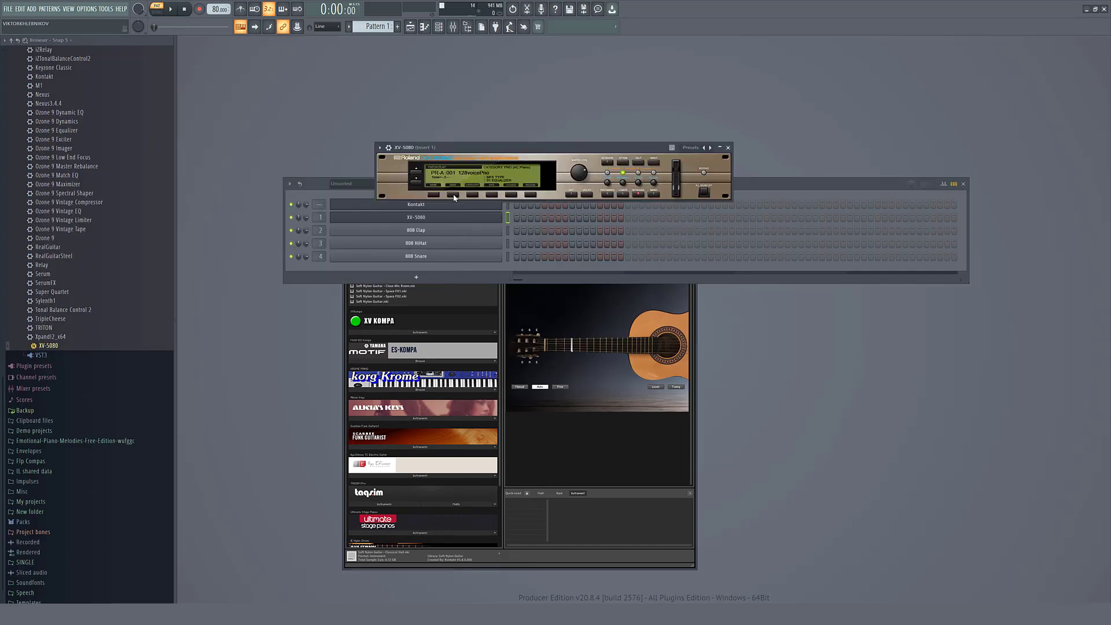
{"action": "left_click", "coordinate": [472, 197]}
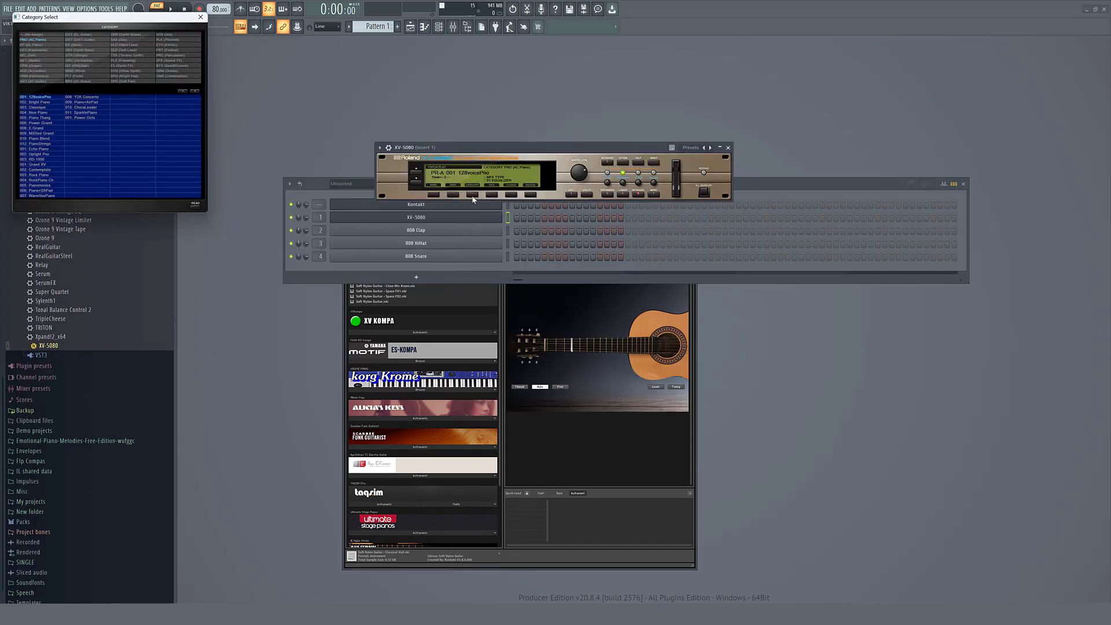
{"action": "left_click_drag", "start_coordinate": [106, 22], "coordinate": [653, 158]}
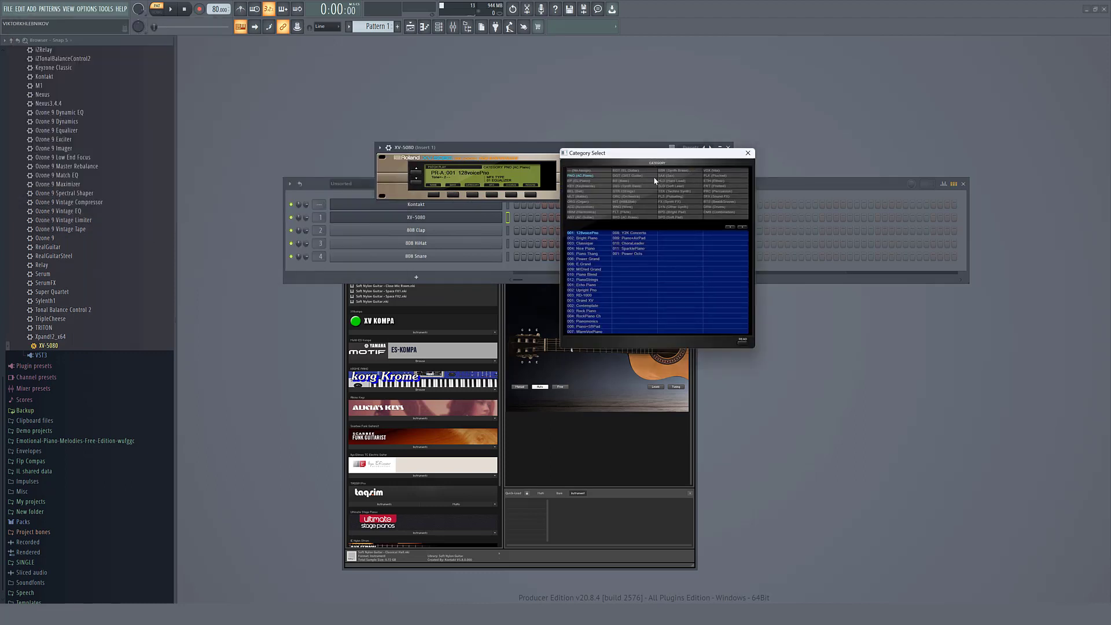
{"action": "double_click", "coordinate": [644, 234]}
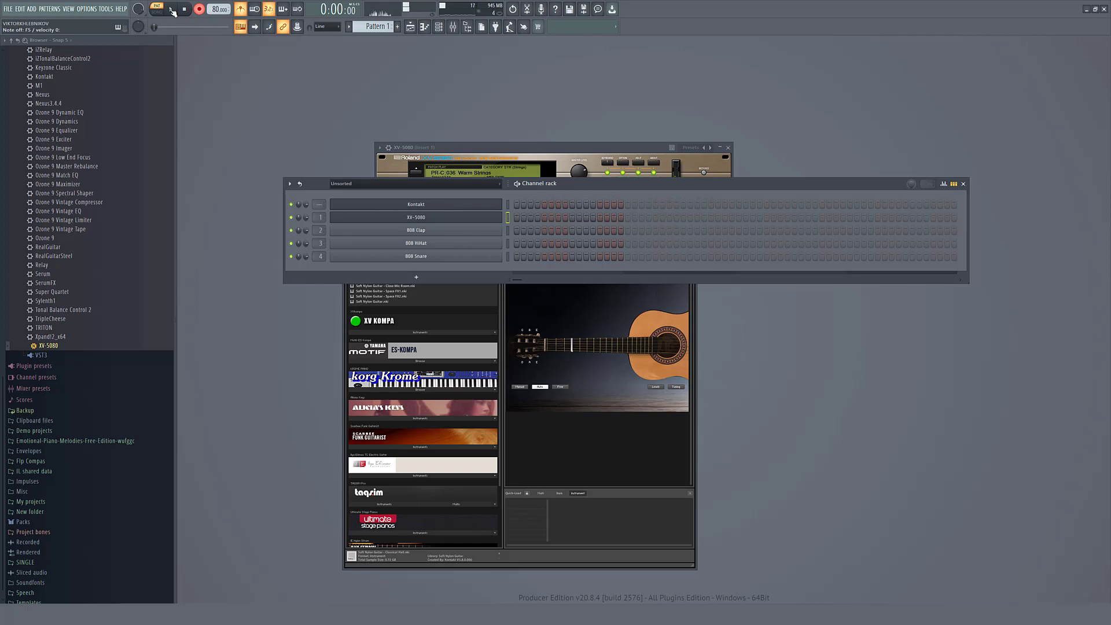
Record a four-chord progression on the XV-5080 strings channel in Pattern 1
{"action": "left_click", "coordinate": [175, 11]}
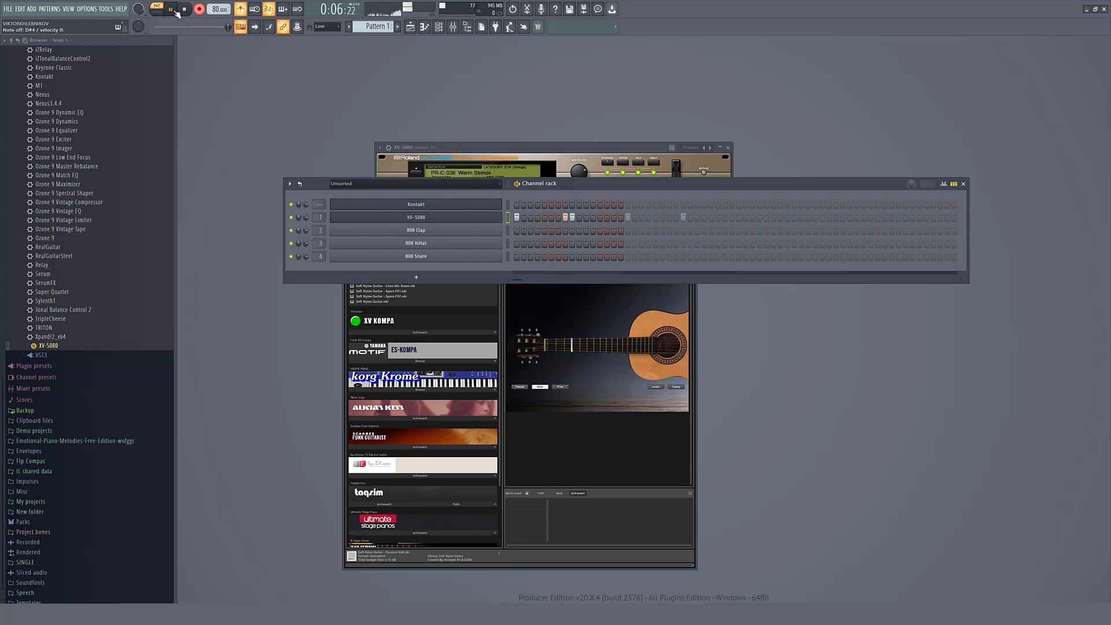
{"action": "left_click", "coordinate": [191, 11]}
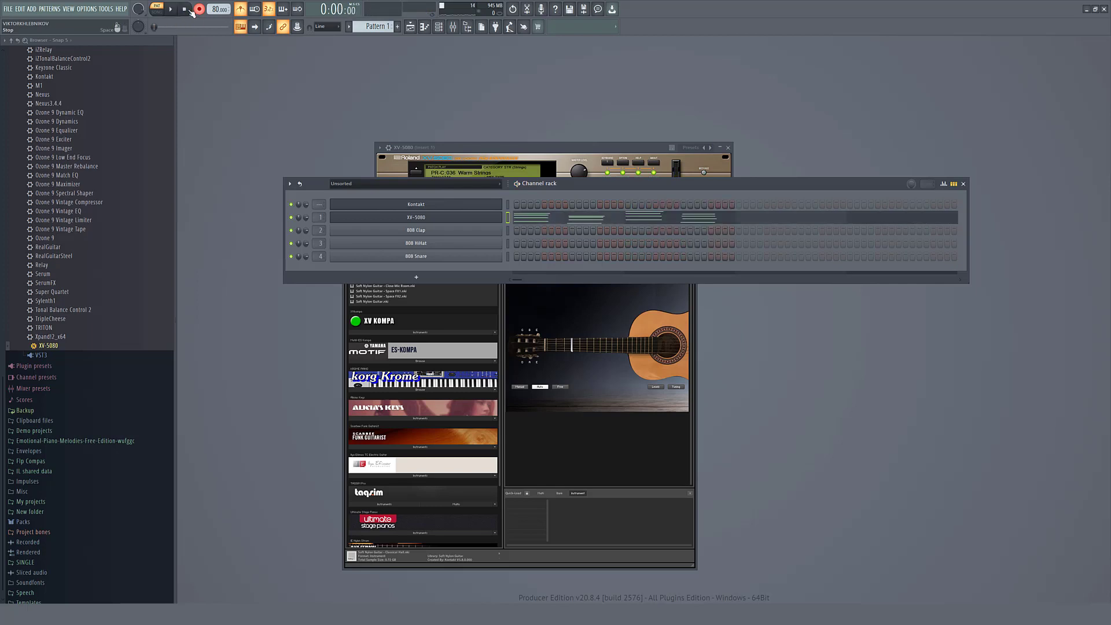
Quantize all recorded string notes in the piano roll and lengthen them so each chord reaches the next one
{"action": "left_click", "coordinate": [560, 220]}
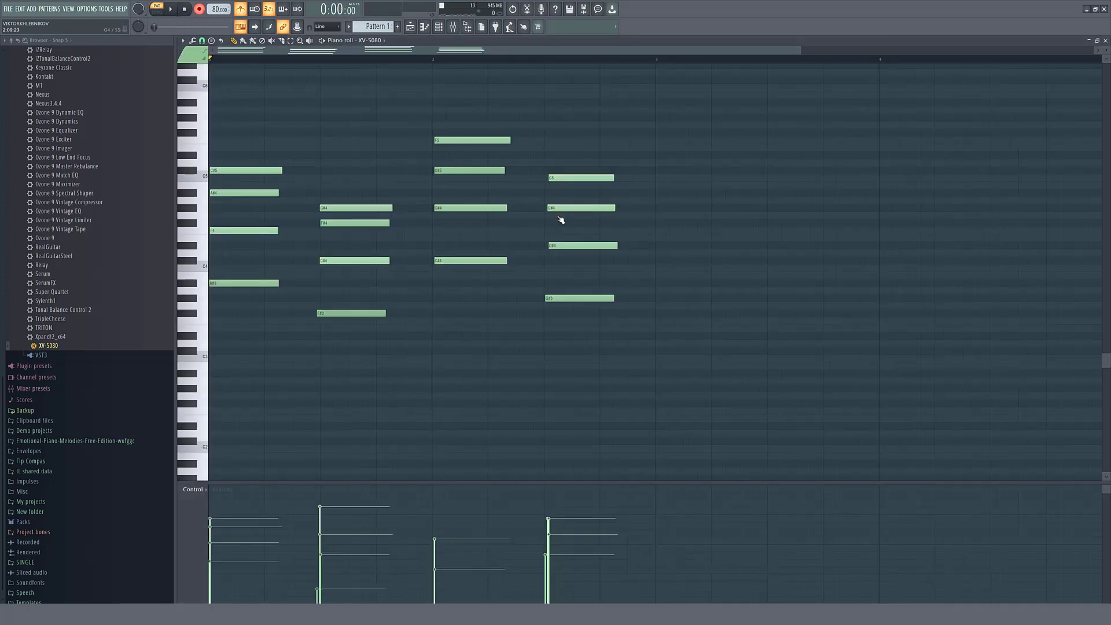
{"action": "key", "text": "ctrl+a"}
{"action": "key", "text": "ctrl+q"}
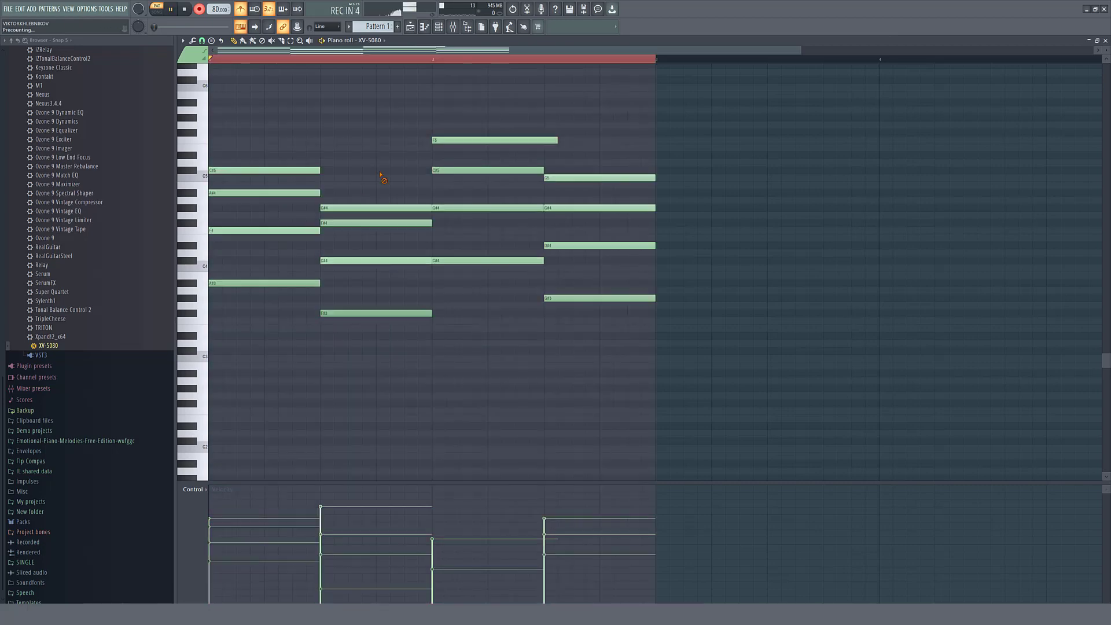
{"action": "key", "text": "space"}
{"action": "key", "text": "space"}
{"action": "left_click", "coordinate": [1089, 40]}
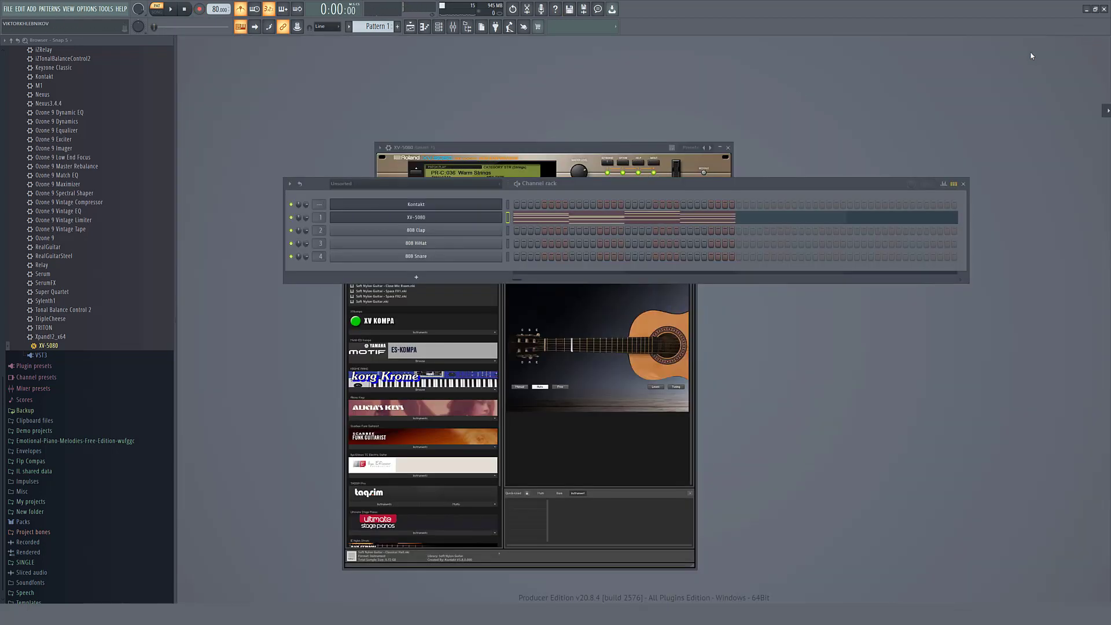
Record a rising guitar arpeggio over the first chord on the Kontakt channel
{"action": "left_click", "coordinate": [509, 206]}
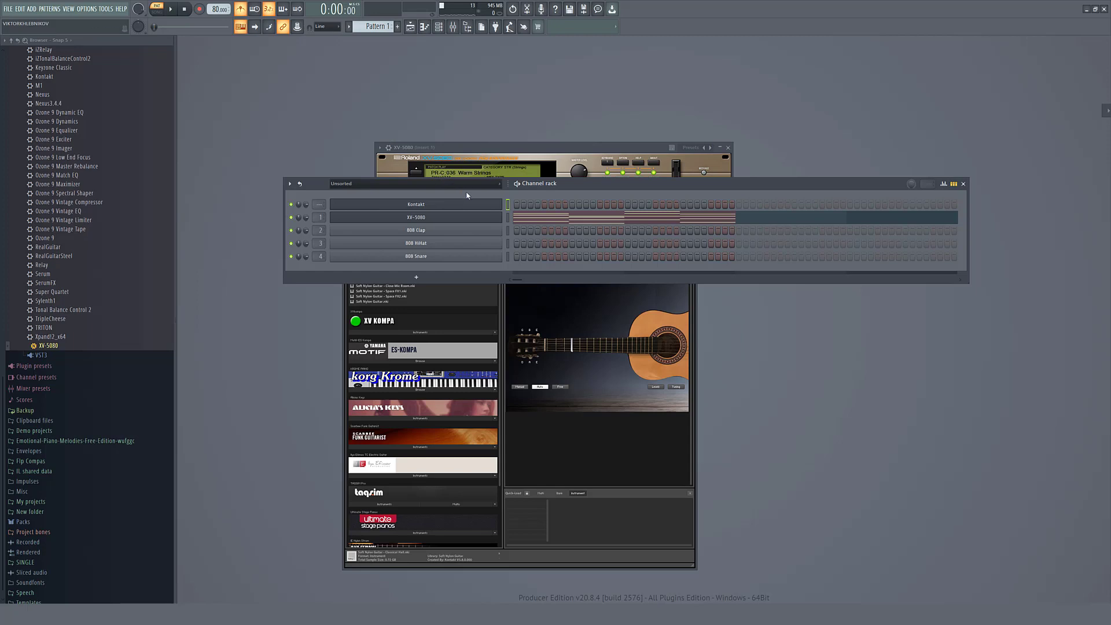
{"action": "left_click", "coordinate": [199, 9]}
{"action": "left_click", "coordinate": [171, 9]}
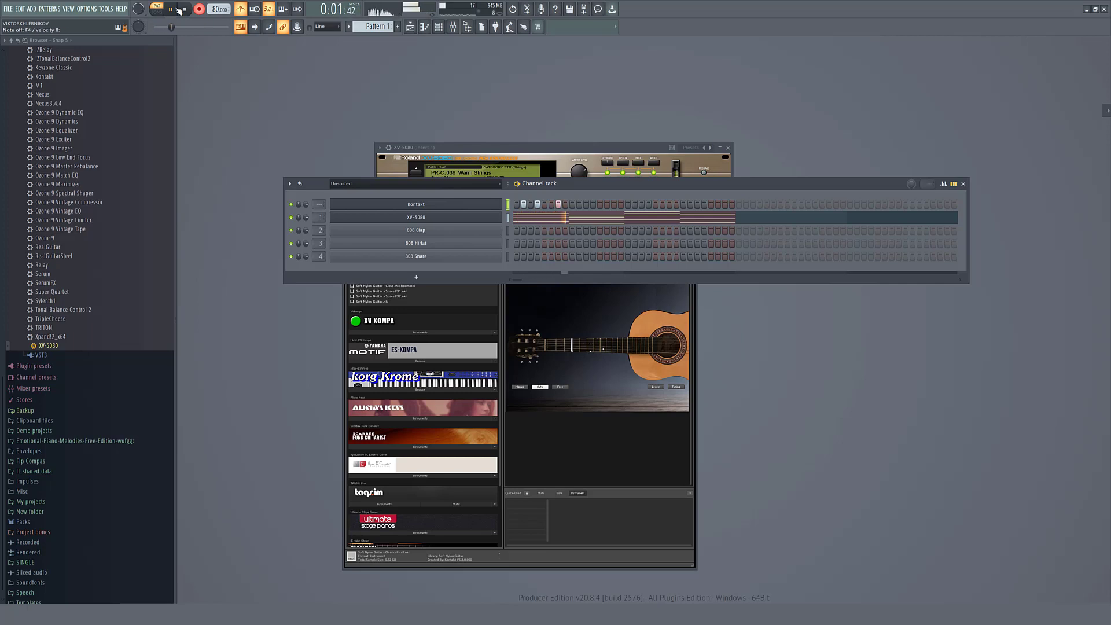
{"action": "left_click", "coordinate": [181, 9]}
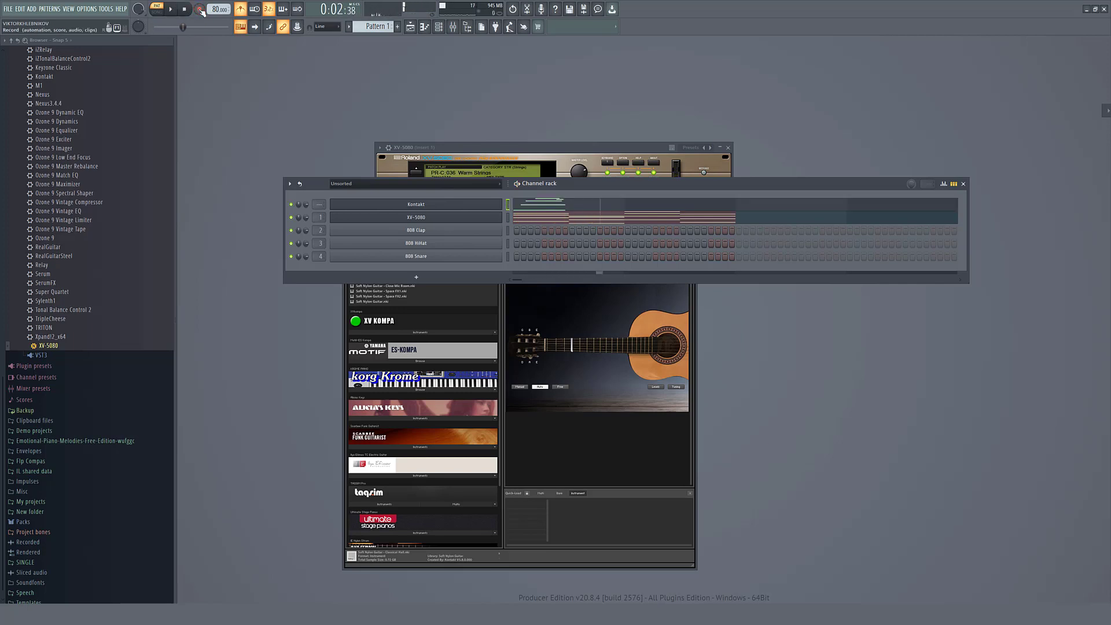
Show the recorded guitar notes in a maximized Kontakt piano roll and quantize them to the grid
{"action": "left_click", "coordinate": [539, 205]}
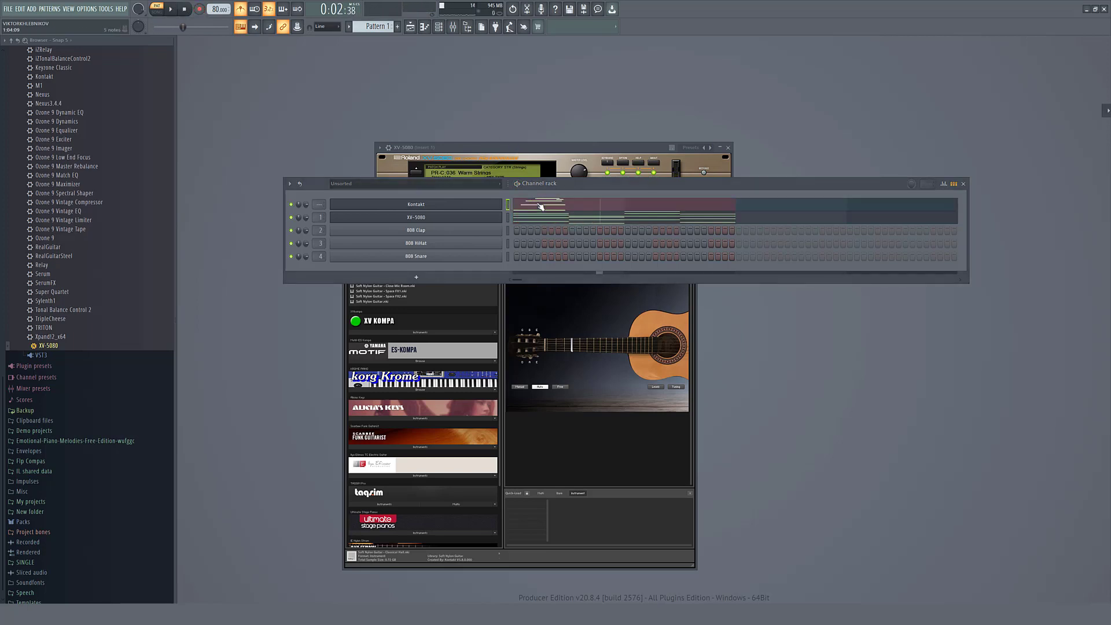
{"action": "left_click", "coordinate": [539, 206]}
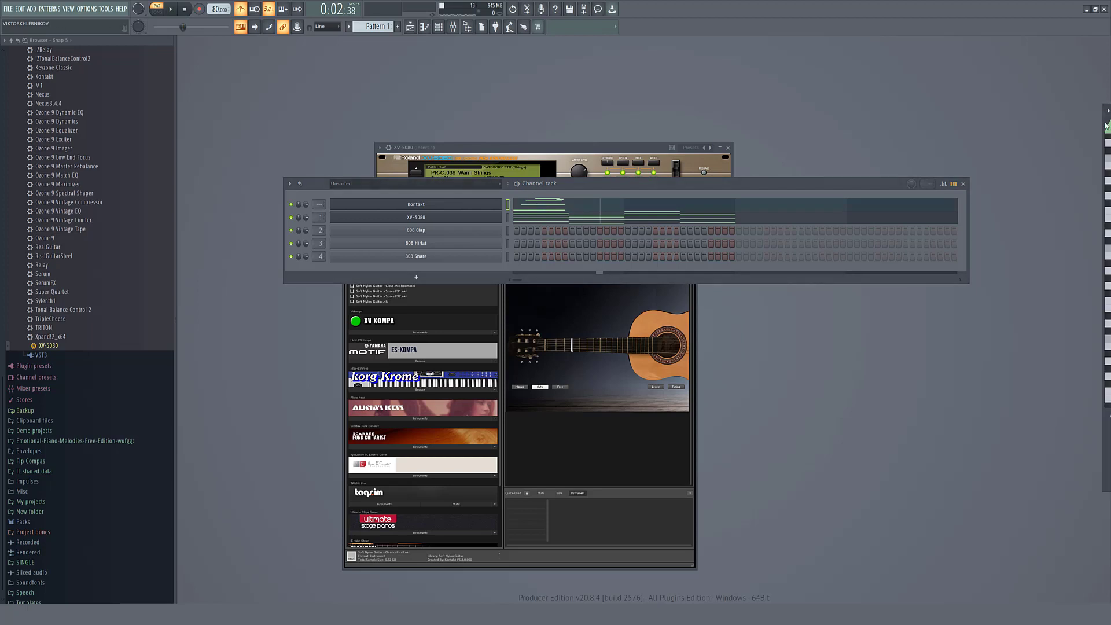
{"action": "left_click_drag", "start_coordinate": [1107, 126], "coordinate": [429, 105]}
{"action": "double_click", "coordinate": [644, 88]}
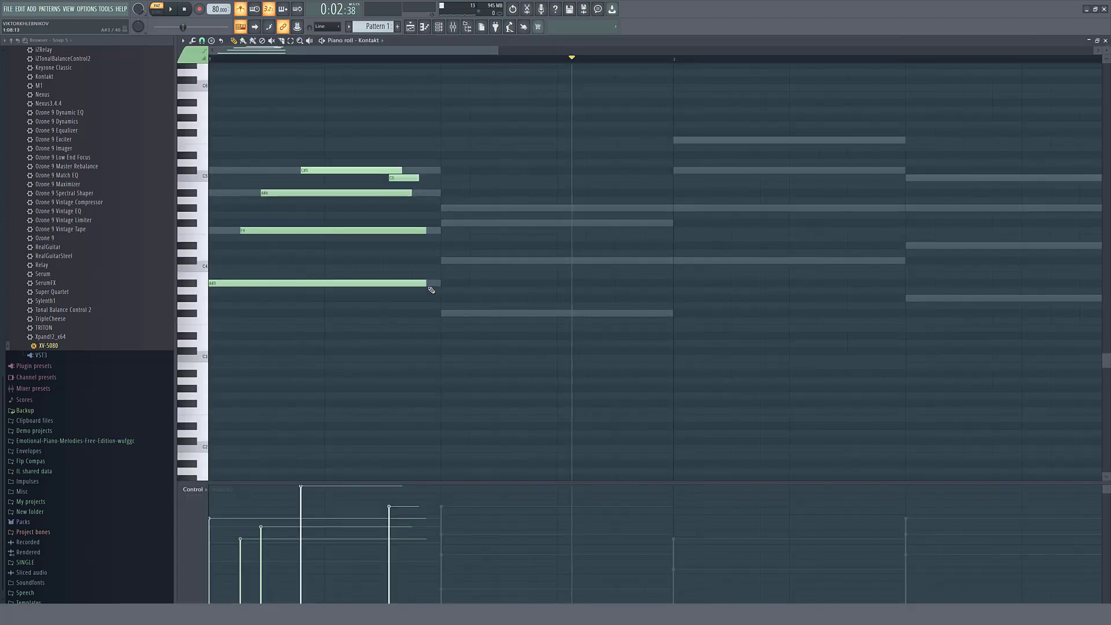
{"action": "key", "text": "ctrl+a"}
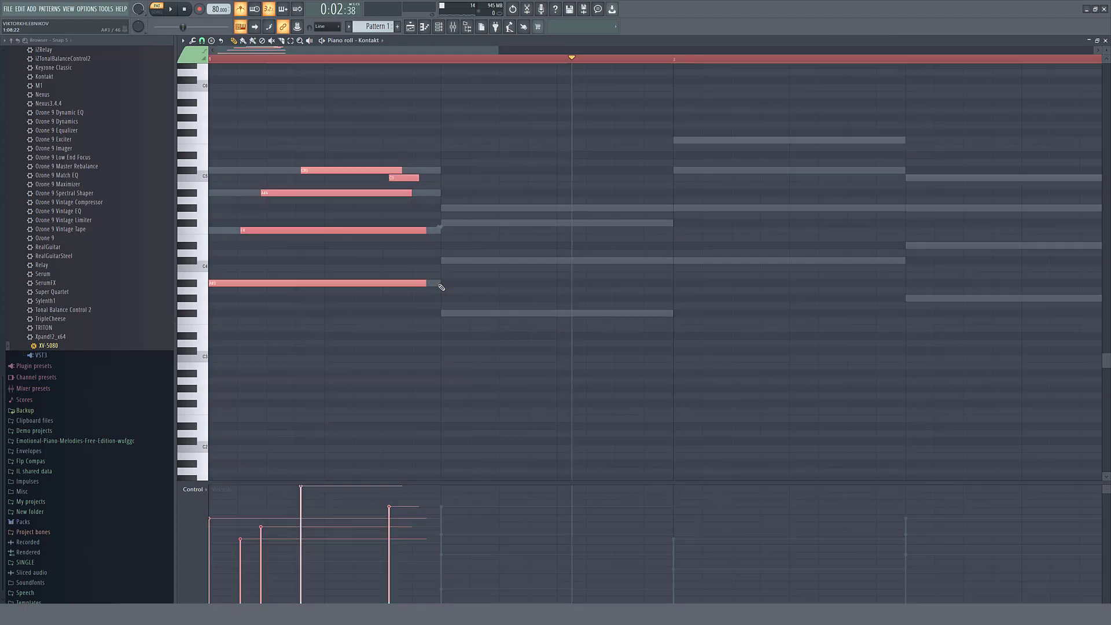
{"action": "key", "text": "ctrl+q"}
{"action": "key", "text": "ctrl+d"}
Shorten the F4 and A#4 guitar notes, make C#5 end where C5 starts, extend C5 to the chord's end and lower C#5's velocity
{"action": "left_click_drag", "start_coordinate": [440, 230], "coordinate": [327, 235]}
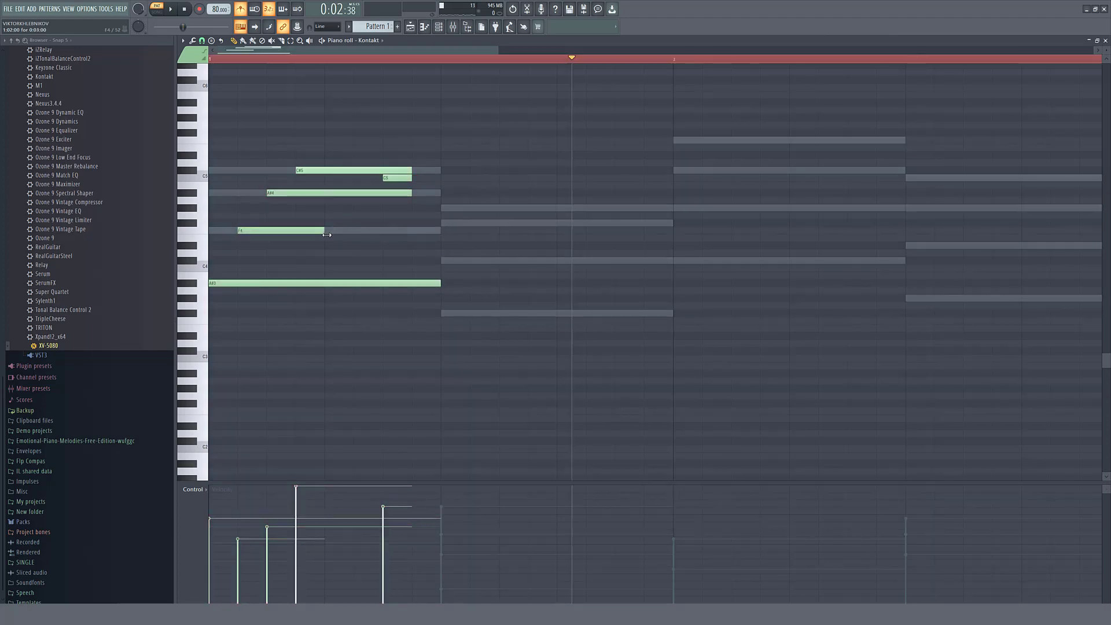
{"action": "left_click_drag", "start_coordinate": [412, 193], "coordinate": [319, 202]}
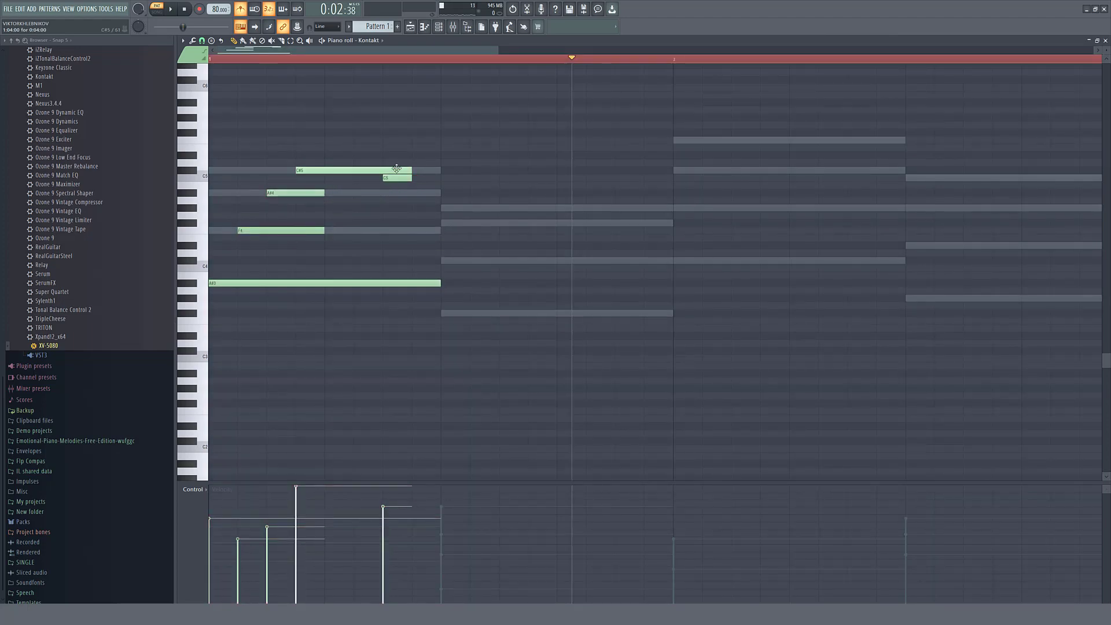
{"action": "left_click_drag", "start_coordinate": [410, 169], "coordinate": [443, 179]}
{"action": "left_click_drag", "start_coordinate": [296, 499], "coordinate": [297, 513]}
{"action": "key", "text": "F7"}
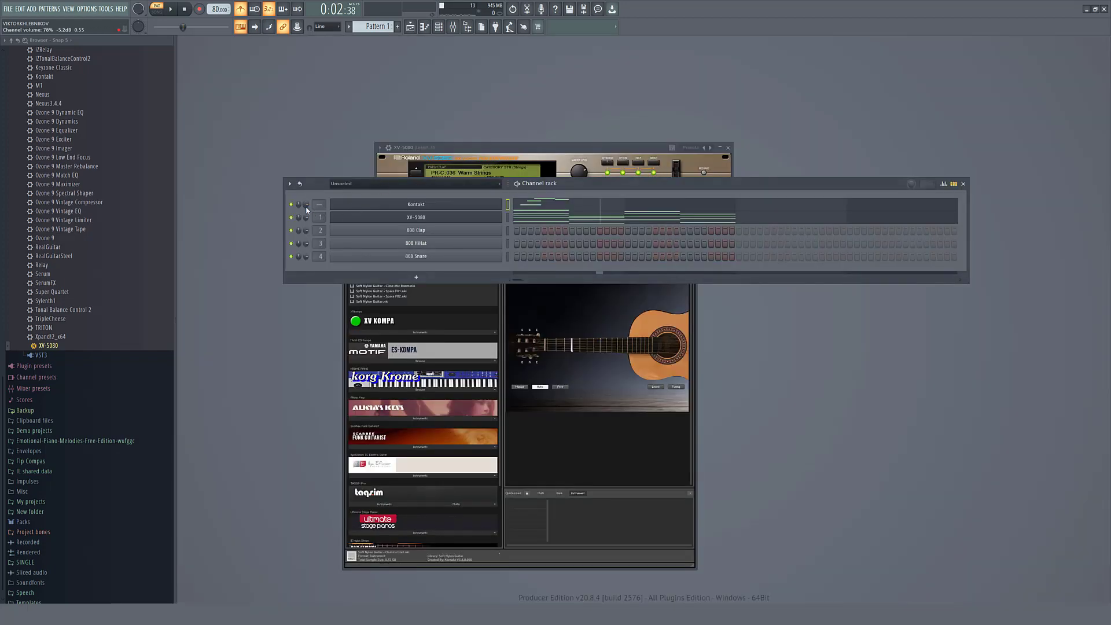
Play back the edited guitar arpeggio over the first string chord to check its timing and notes
{"action": "left_click", "coordinate": [548, 206]}
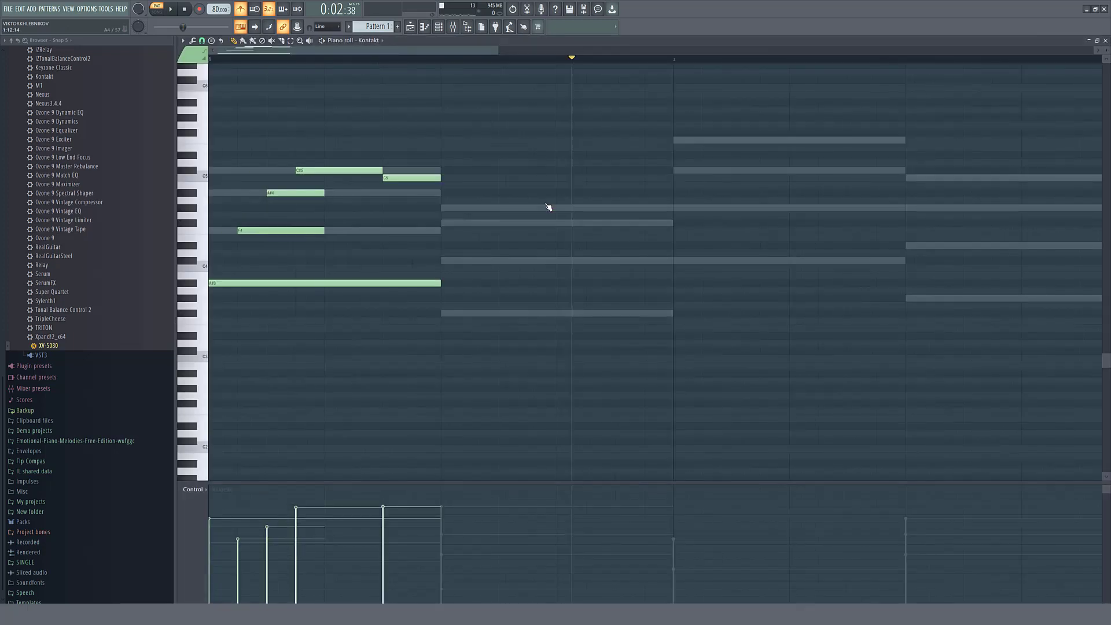
{"action": "key", "text": "space"}
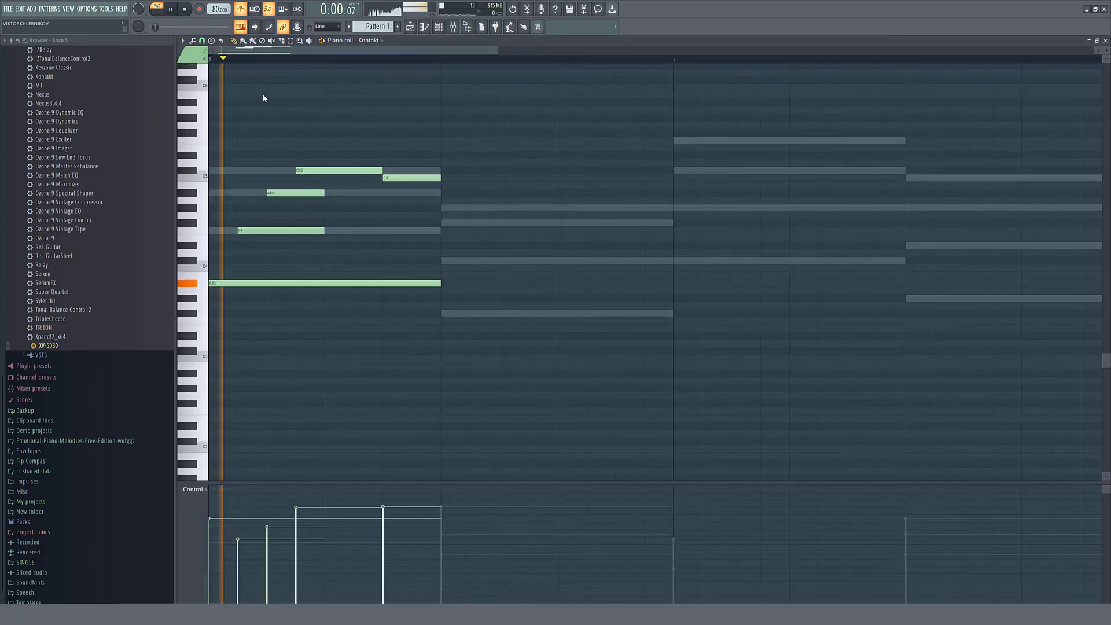
{"action": "key", "text": "space"}
{"action": "key", "text": "F7"}
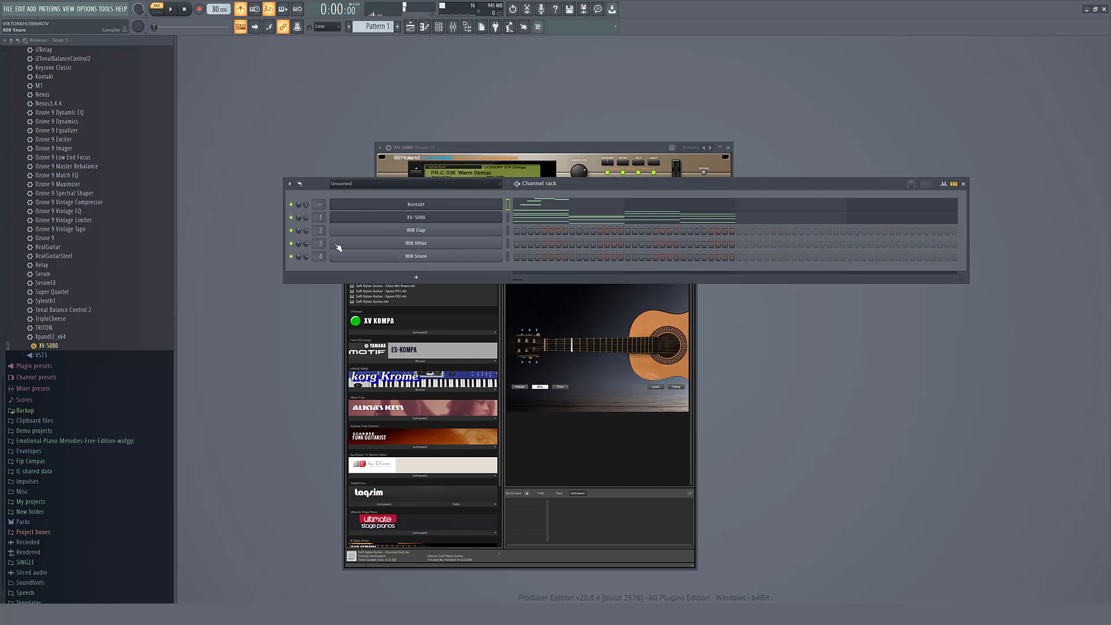
{"action": "left_click", "coordinate": [549, 205]}
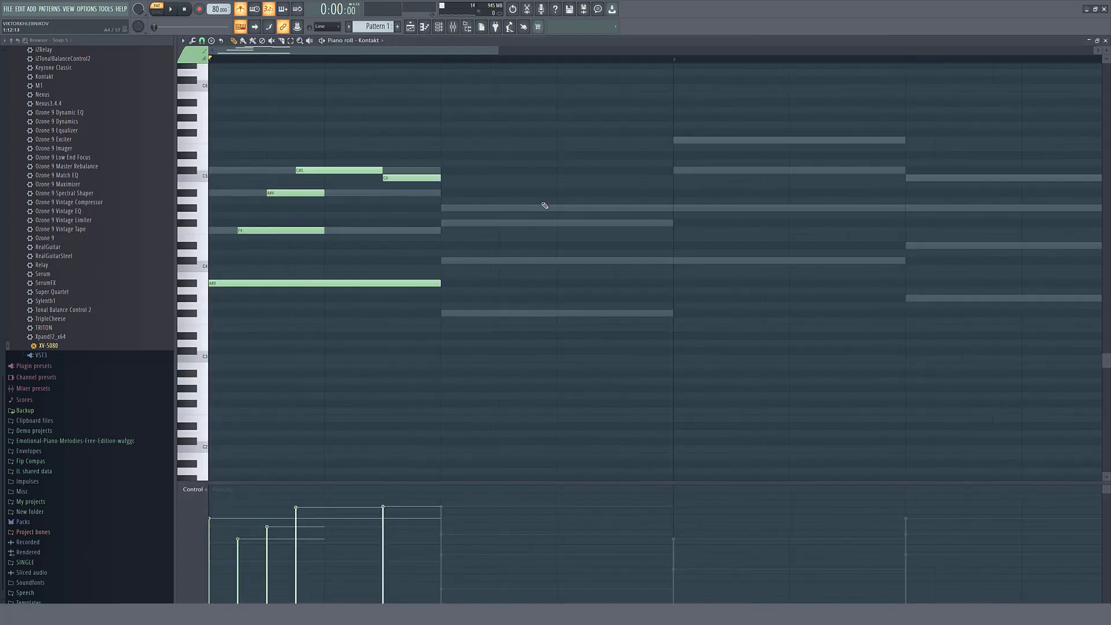
{"action": "key", "text": "space"}
{"action": "key", "text": "space"}
{"action": "key", "text": "space"}
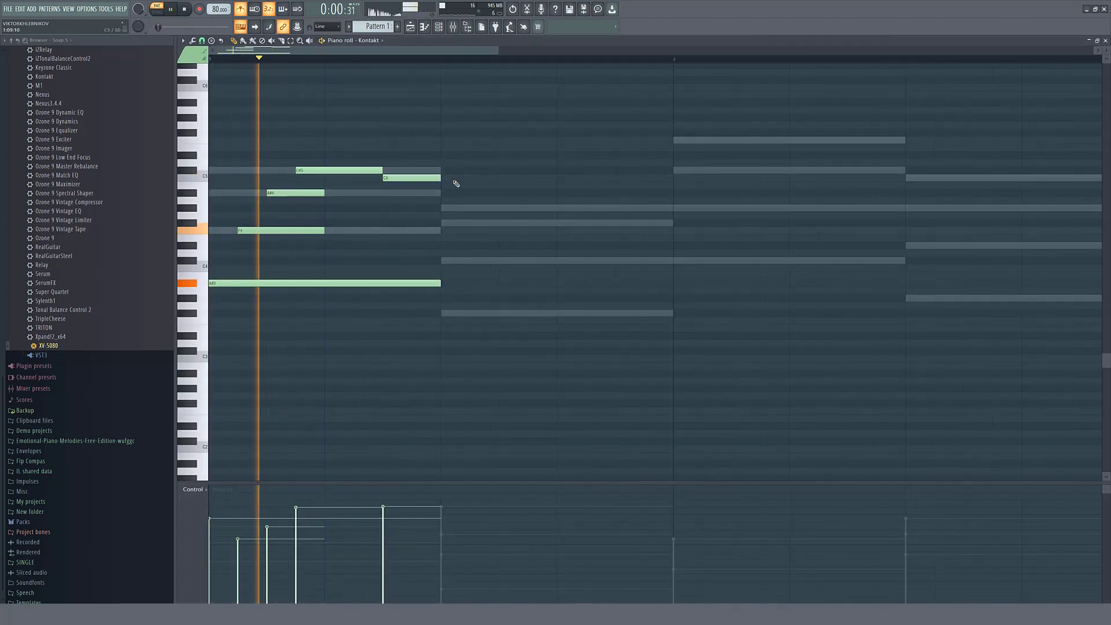
{"action": "key", "text": "space"}
Duplicate the arpeggio under the second chord and move its notes to F#3, C#4, F#4, C#5 and G#4, checking by playback
{"action": "key", "text": "ctrl+a"}
{"action": "key", "text": "ctrl+b"}
{"action": "mouse_move", "coordinate": [636, 184]}
{"action": "left_mouse_down"}
{"action": "mouse_move", "coordinate": [635, 221]}
{"action": "mouse_move", "coordinate": [615, 186]}
{"action": "left_mouse_up"}
{"action": "key", "text": "space"}
{"action": "key", "text": "space"}
{"action": "key", "text": "space"}
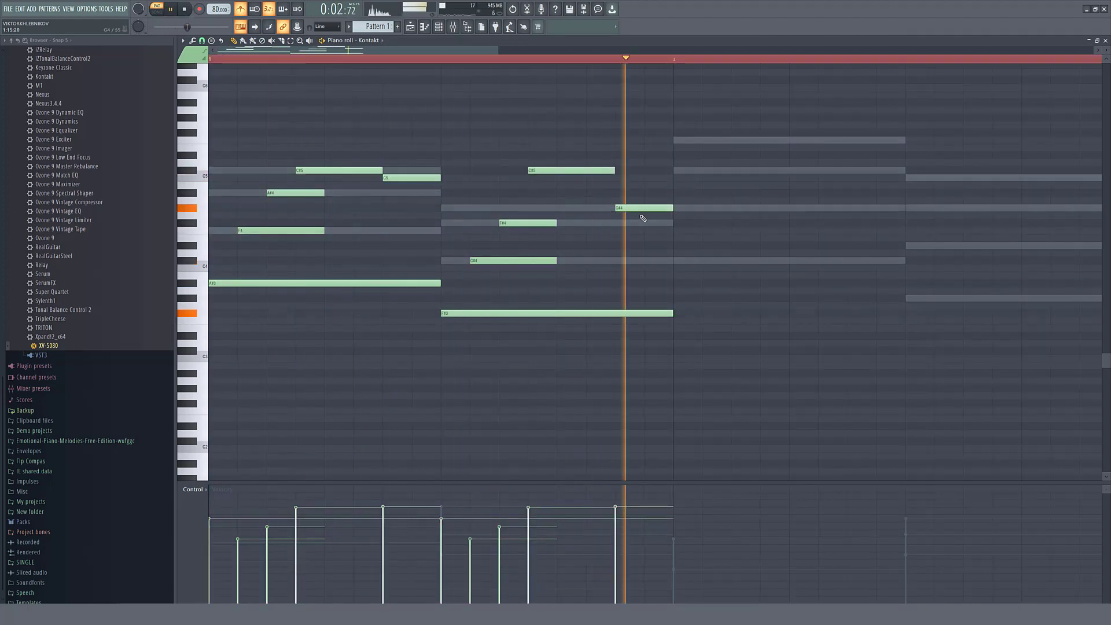
{"action": "key", "text": "space"}
Copy the arpeggio under the third and fourth chords and shift its notes to match each chord
{"action": "scroll", "coordinate": [565, 260], "scroll_direction": "down", "scroll_amount": 2}
{"action": "key", "text": "ctrl+v"}
{"action": "key", "text": "space"}
{"action": "left_click_drag", "start_coordinate": [469, 261], "coordinate": [599, 297]}
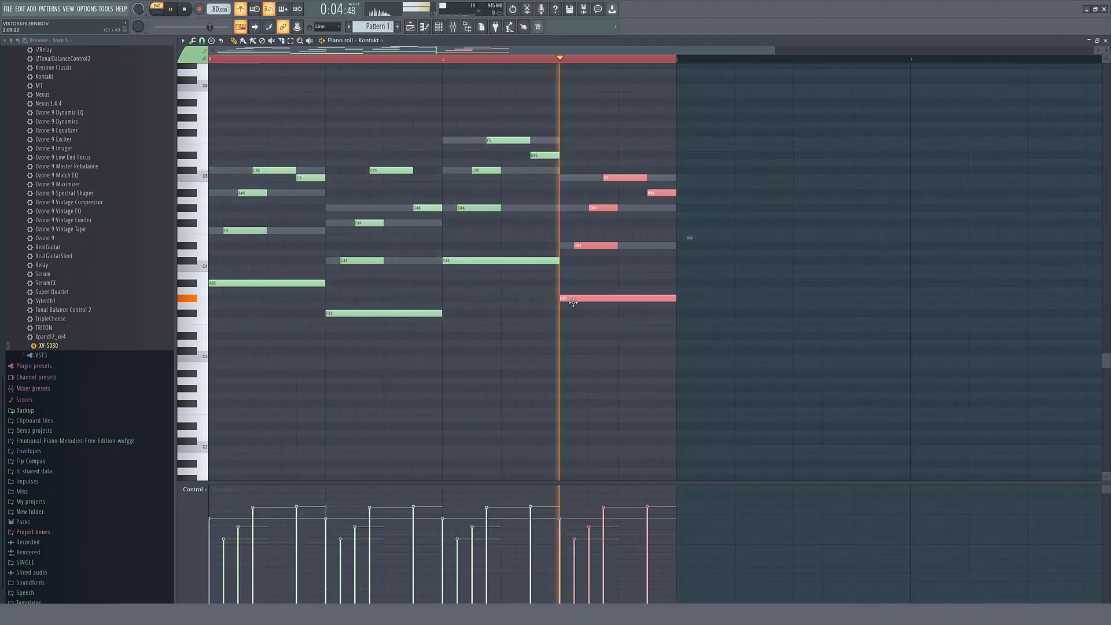
{"action": "key", "text": "ctrl+d"}
{"action": "key", "text": "F7"}
{"action": "key", "text": "space"}
Raise the Soft Nylon Guitar's reverb level in Kontakt while the pattern plays
{"action": "left_click", "coordinate": [428, 205]}
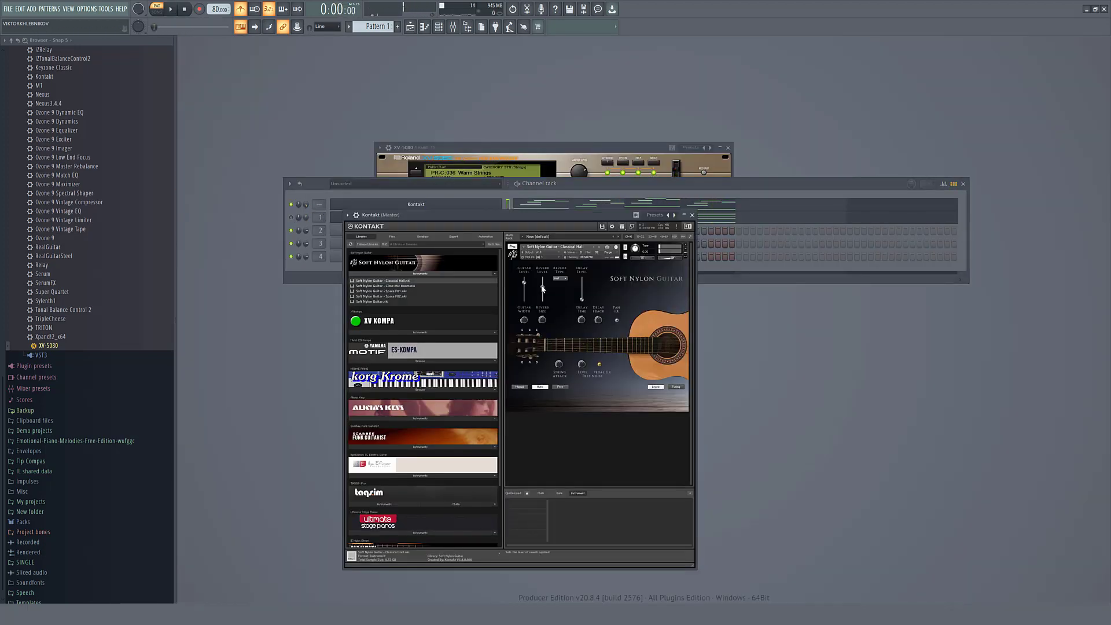
{"action": "key", "text": "space"}
{"action": "scroll", "coordinate": [543, 285], "scroll_direction": "up", "scroll_amount": 5}
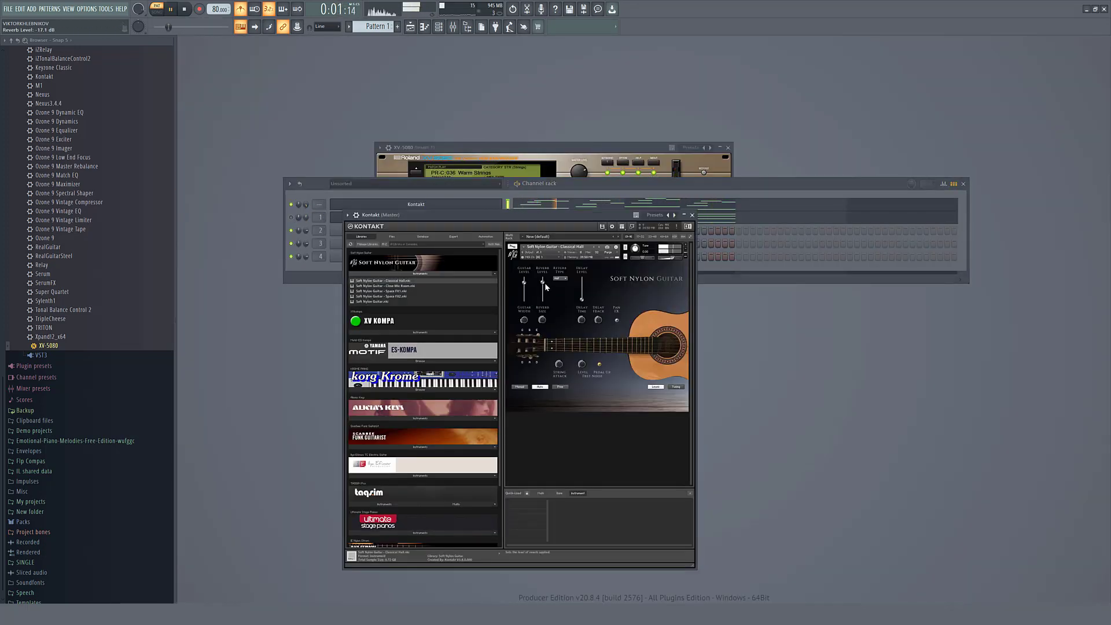
Listen to the guitar while toggling the switch beside its delay controls, and stop playback
{"action": "left_click", "coordinate": [617, 320]}
{"action": "left_click", "coordinate": [617, 321]}
{"action": "left_click", "coordinate": [647, 191]}
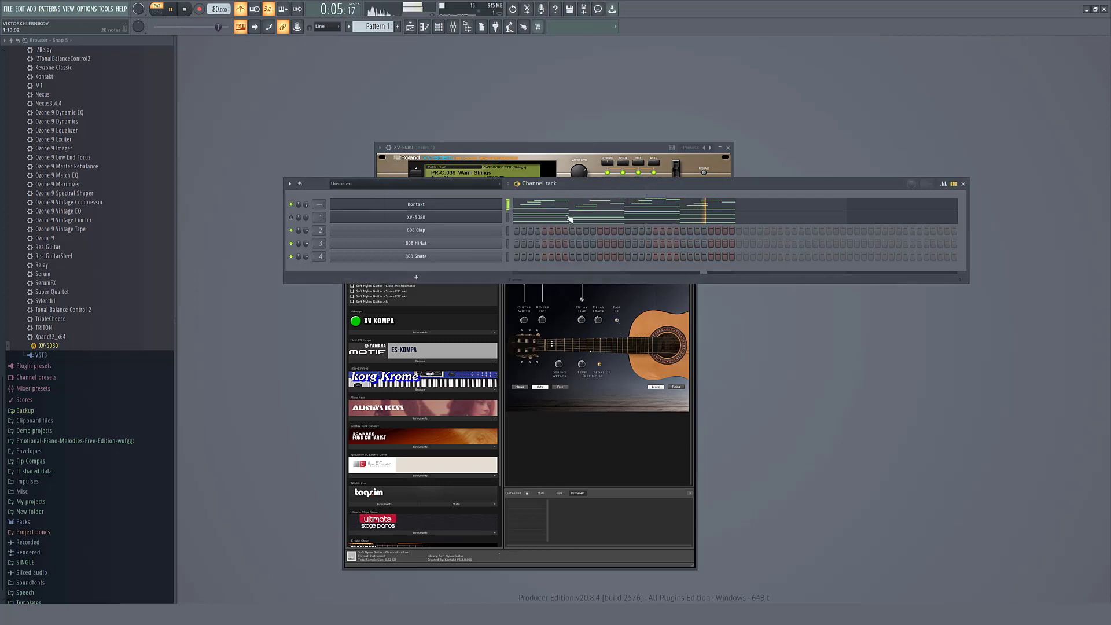
{"action": "left_click_drag", "start_coordinate": [647, 192], "coordinate": [642, 172]}
{"action": "key", "text": "space"}
Clone the XV-5080 channel, paste the original's chord notes into the copy and open its notes for editing
{"action": "right_click", "coordinate": [461, 202]}
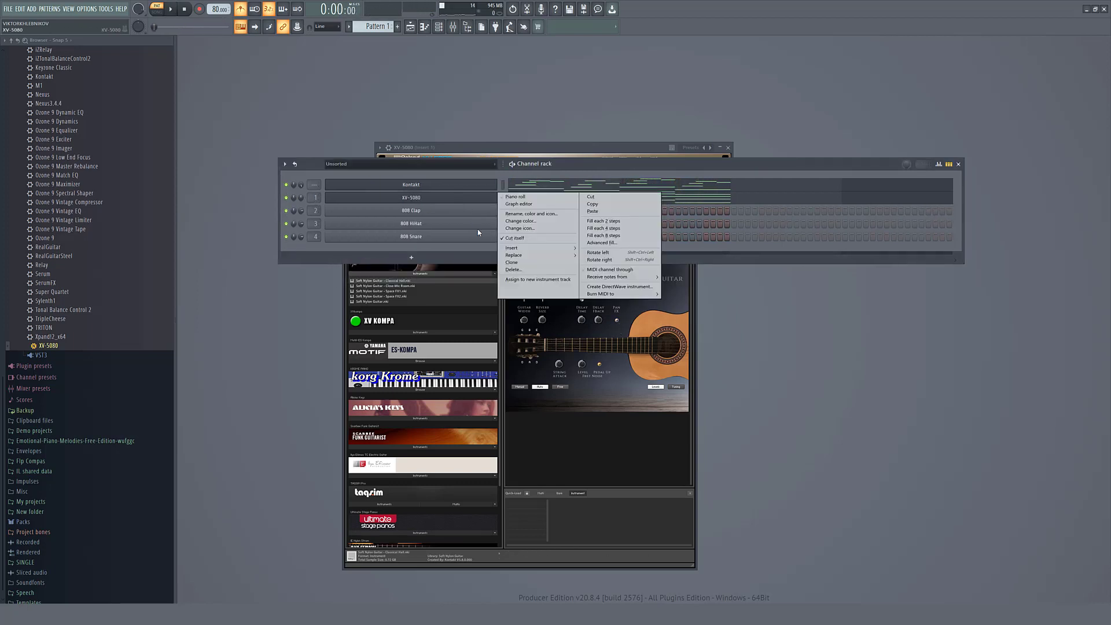
{"action": "left_click", "coordinate": [515, 266]}
{"action": "right_click", "coordinate": [501, 212]}
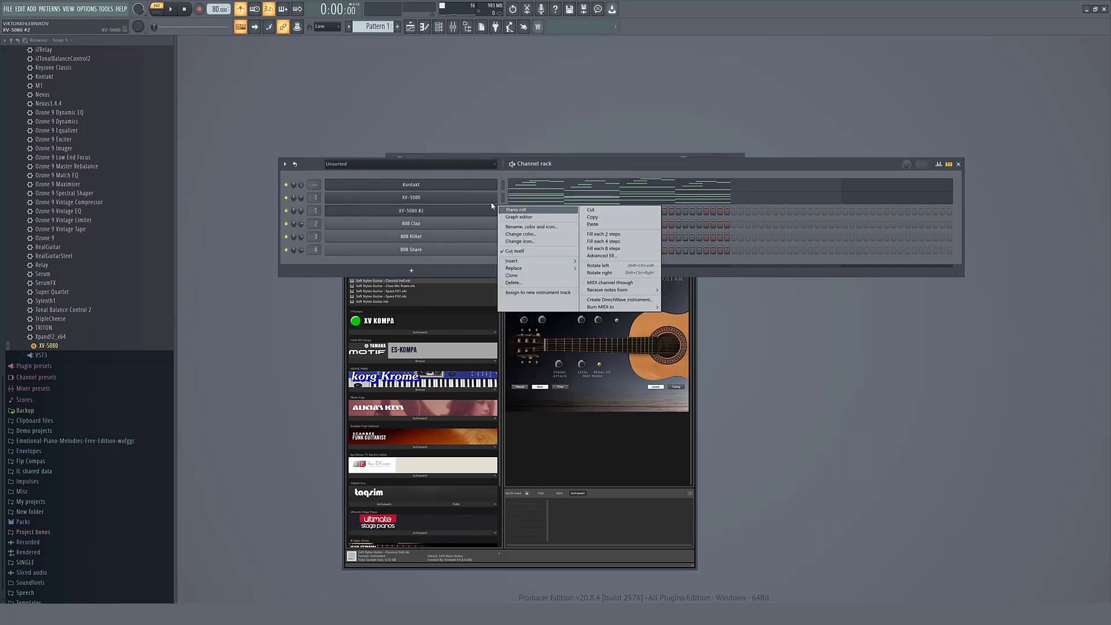
{"action": "right_click", "coordinate": [492, 207]}
{"action": "right_click", "coordinate": [484, 213]}
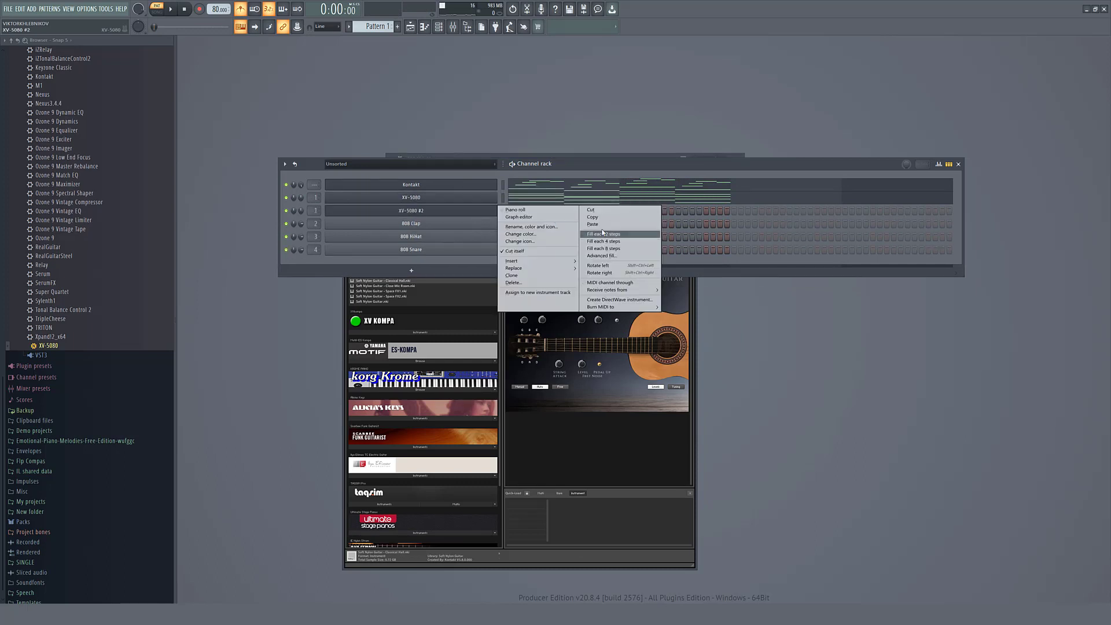
{"action": "key", "text": "Escape"}
{"action": "left_click", "coordinate": [597, 214]}
Shorten the pasted chords to one-step stabs on each chord's fourth step, and shift the second stab one step earlier
{"action": "key", "text": "ctrl+a"}
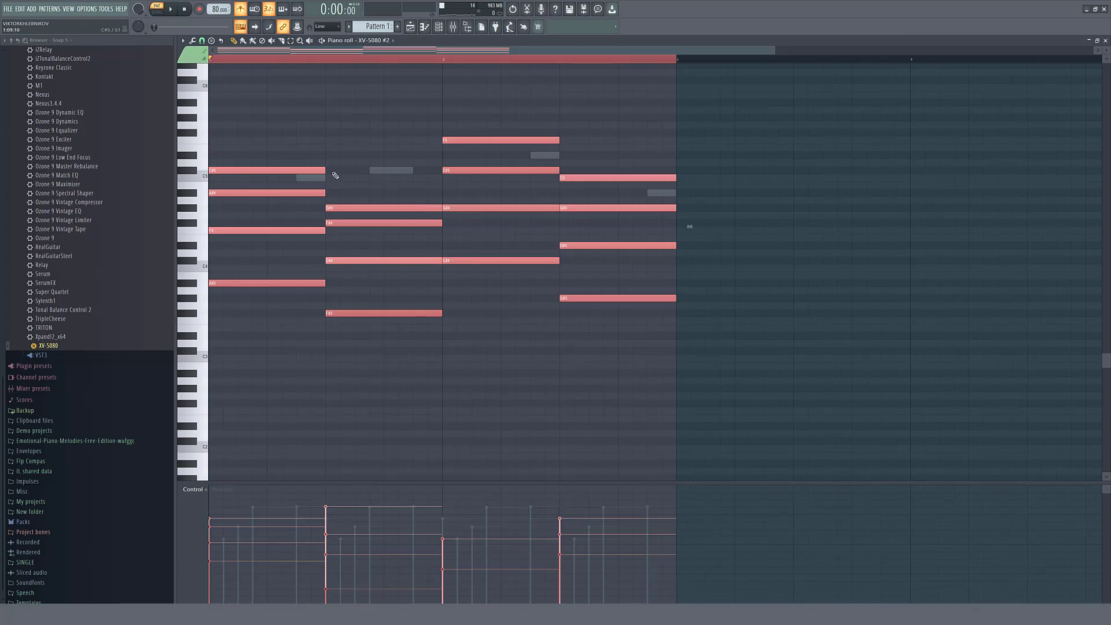
{"action": "left_click_drag", "start_coordinate": [325, 170], "coordinate": [260, 172]}
{"action": "key", "text": "space"}
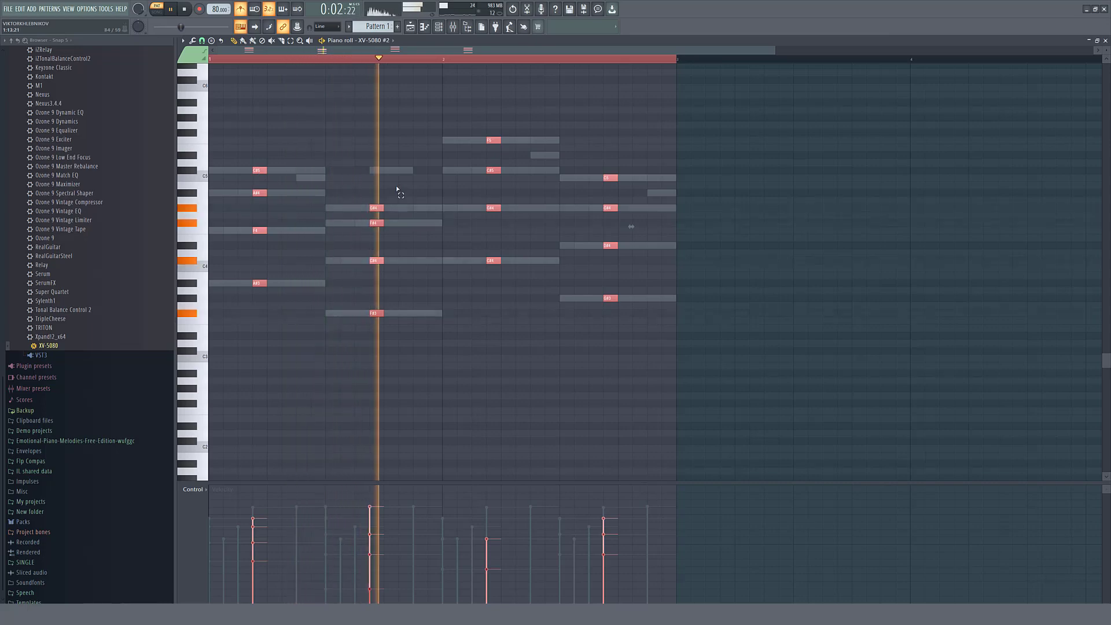
{"action": "key", "text": "space"}
{"action": "left_click_drag", "start_coordinate": [397, 190], "coordinate": [367, 311]}
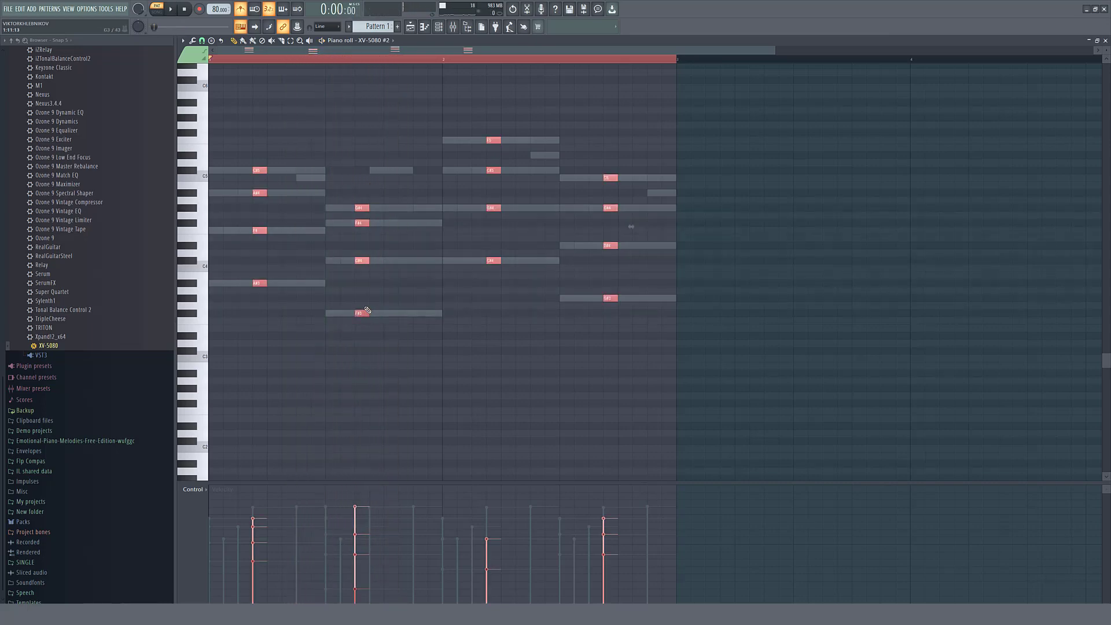
Even out the velocities of the four chord stabs and lower them moderately while listening
{"action": "scroll", "coordinate": [375, 301], "scroll_direction": "up", "scroll_amount": 3, "text": "alt"}
{"action": "left_click_drag", "start_coordinate": [256, 497], "coordinate": [680, 511]}
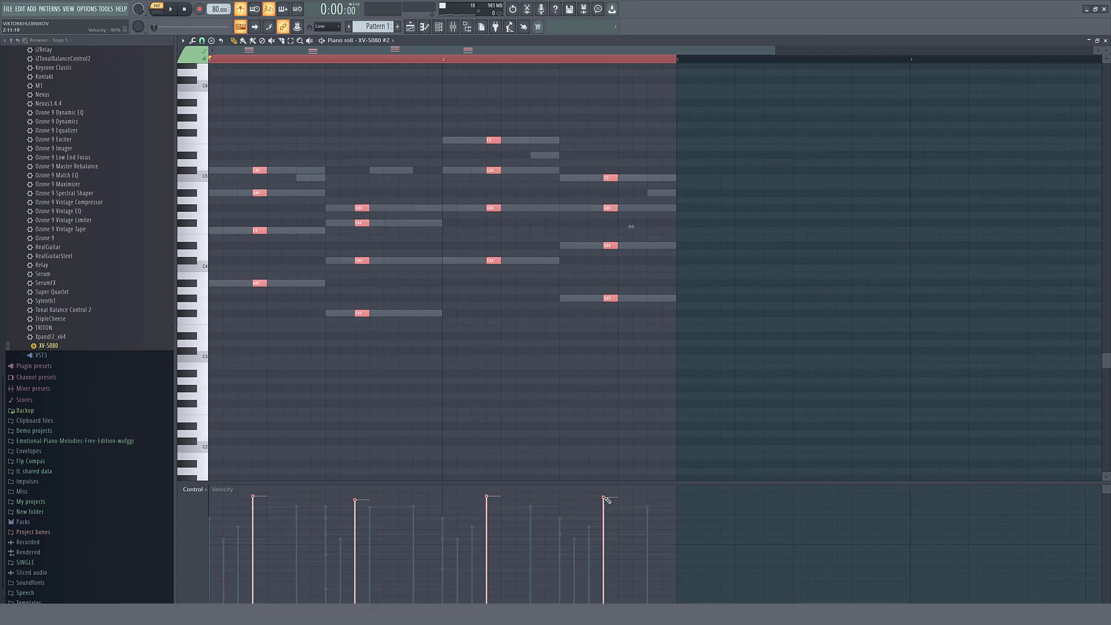
{"action": "key", "text": "space"}
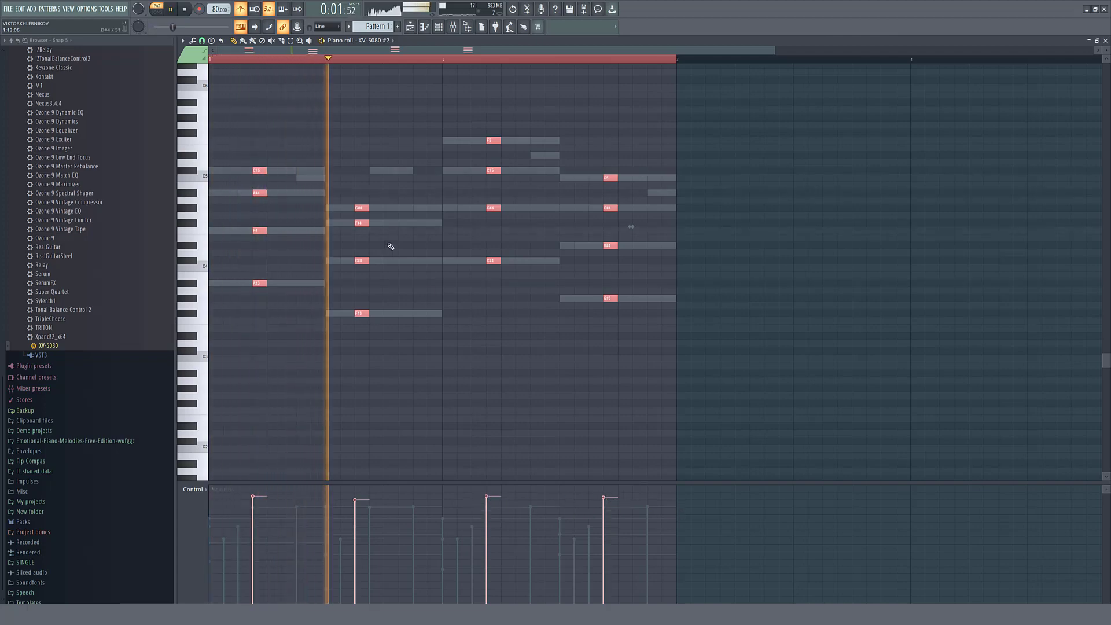
{"action": "scroll", "coordinate": [390, 246], "scroll_direction": "down", "scroll_amount": 2, "text": "alt"}
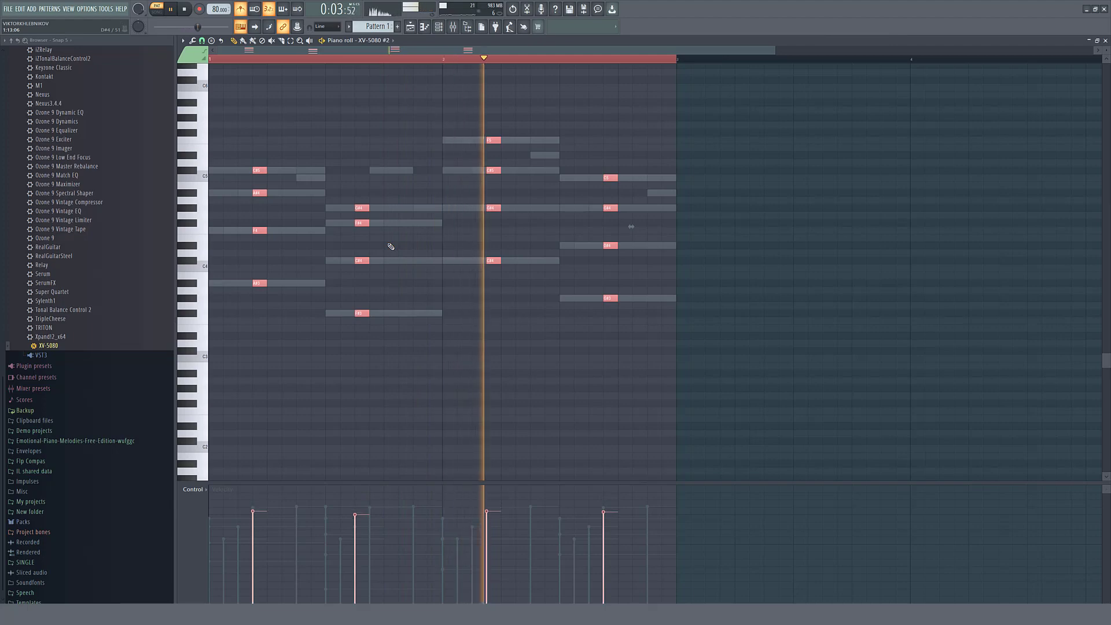
{"action": "scroll", "coordinate": [391, 246], "scroll_direction": "down", "scroll_amount": 2, "text": "alt"}
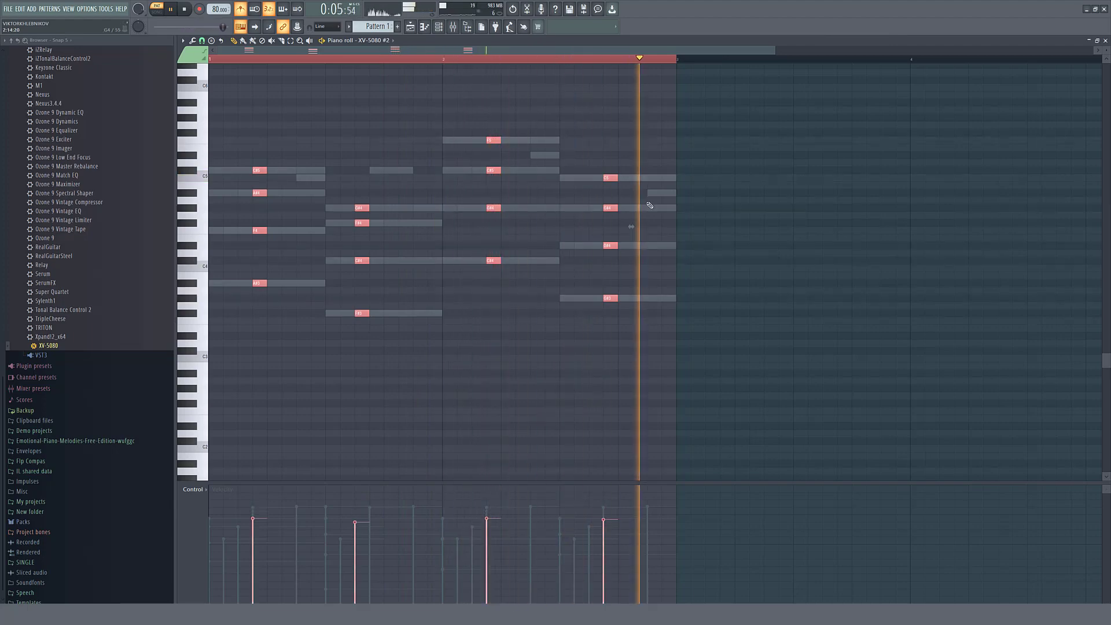
Move the fourth chord stab one step earlier and return to the Channel rack
{"action": "left_click_drag", "start_coordinate": [649, 144], "coordinate": [613, 281]}
{"action": "key", "text": "F6"}
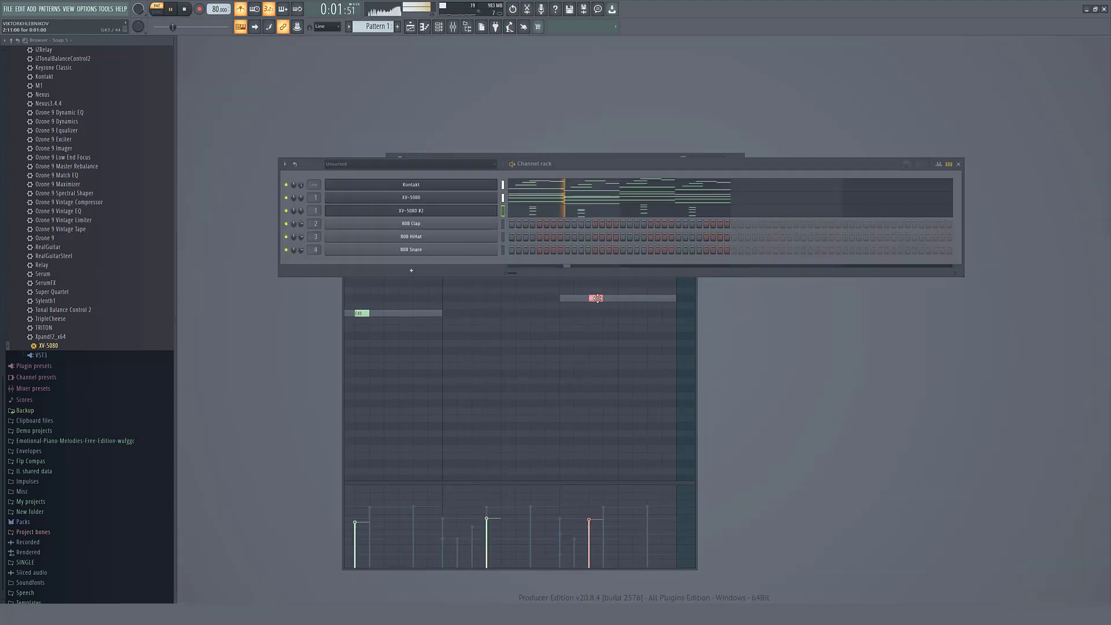
{"action": "key", "text": "F7"}
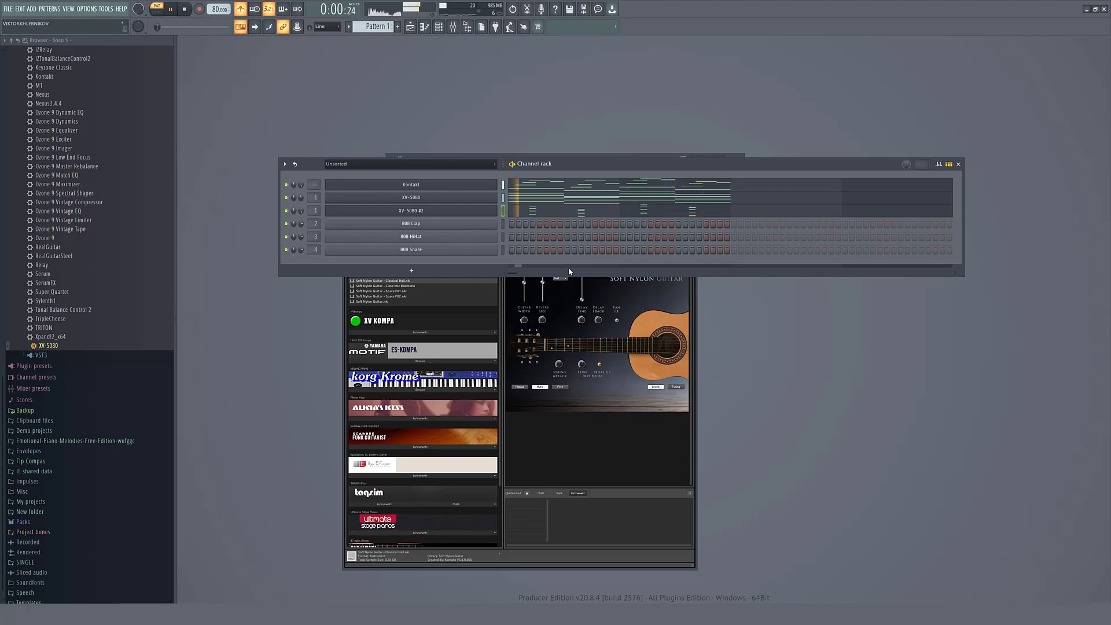
Save the project as a new FL Studio song file in the My BABY folder and stop playback
{"action": "key", "text": "ctrl+shift+s"}
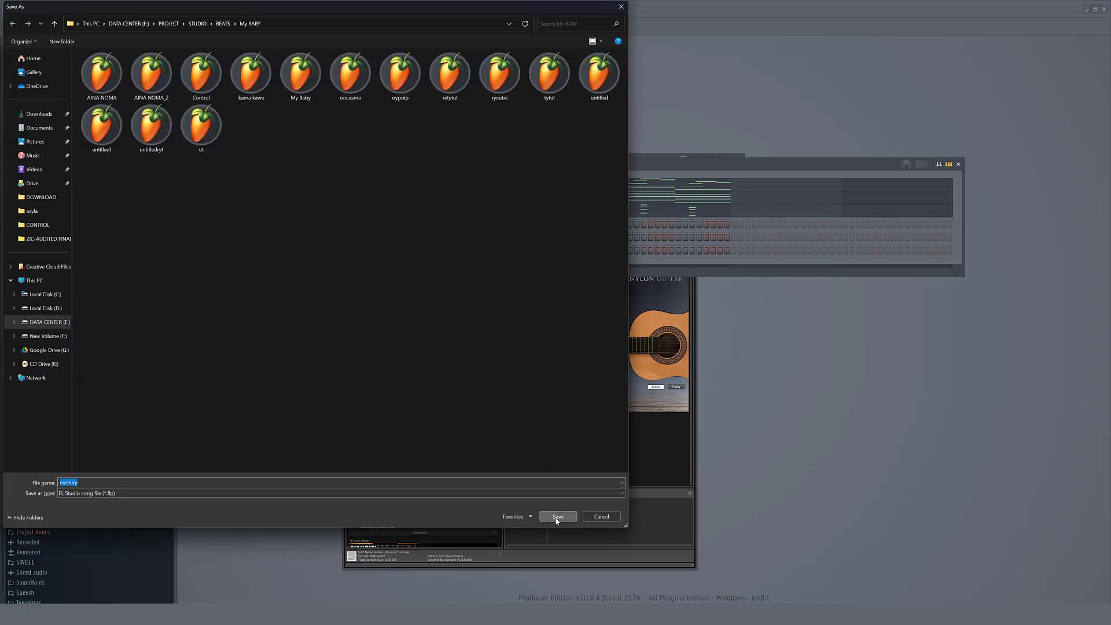
{"action": "left_click", "coordinate": [558, 517]}
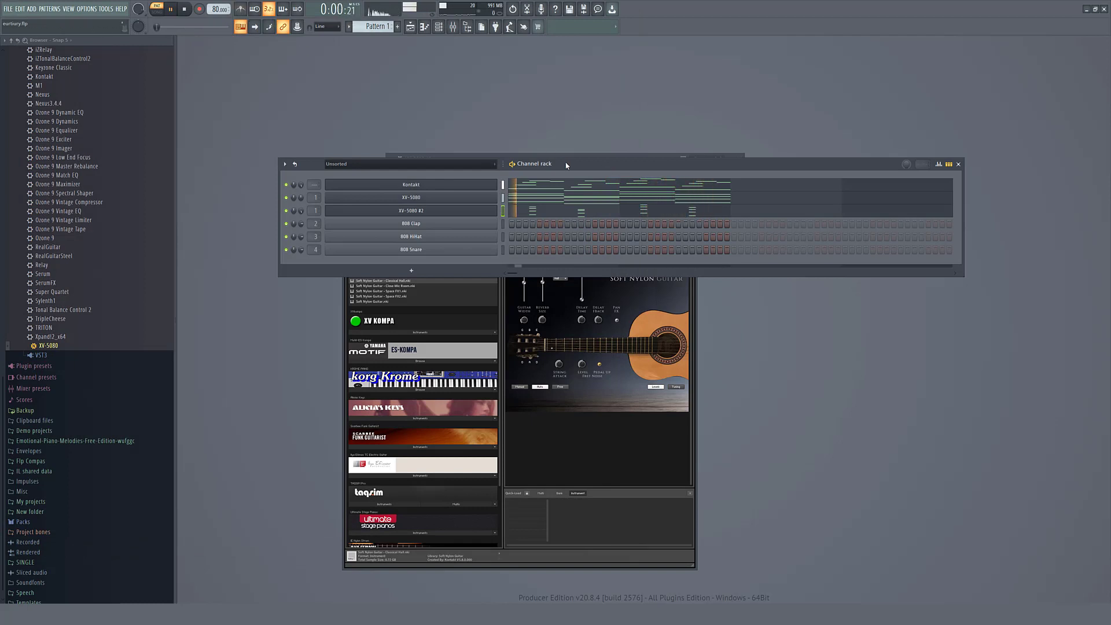
{"action": "key", "text": "space"}
Place two consecutive Pattern 1 clips on playlist Track 8, starting at bar 1
{"action": "left_click", "coordinate": [409, 26]}
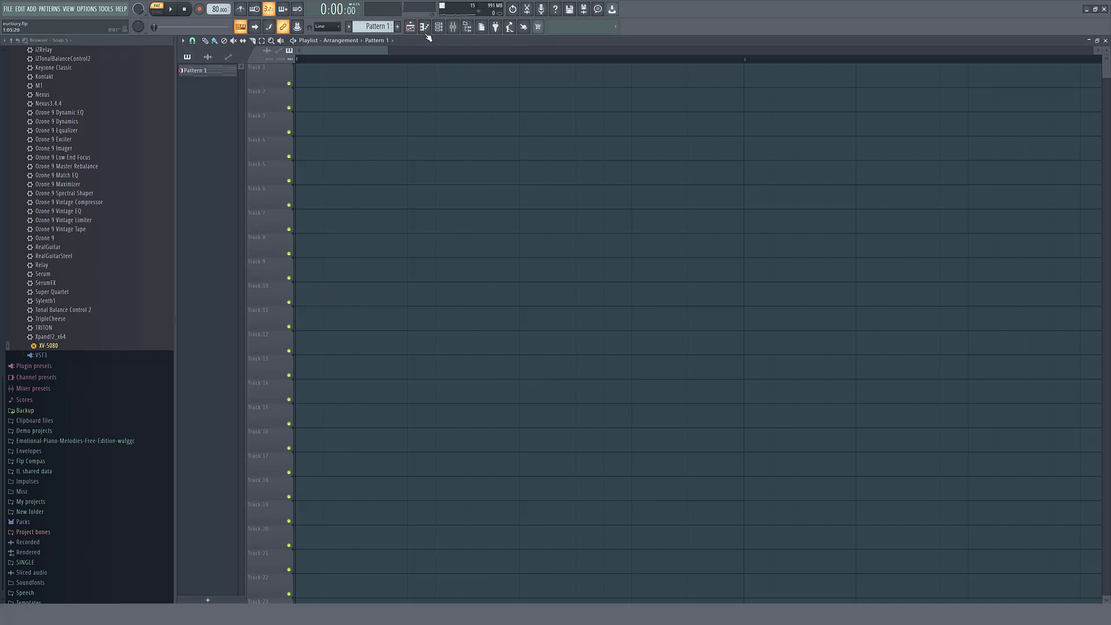
{"action": "scroll", "coordinate": [690, 158], "scroll_direction": "down", "scroll_amount": 5}
{"action": "left_click_drag", "start_coordinate": [320, 245], "coordinate": [308, 246]}
{"action": "left_click", "coordinate": [434, 247]}
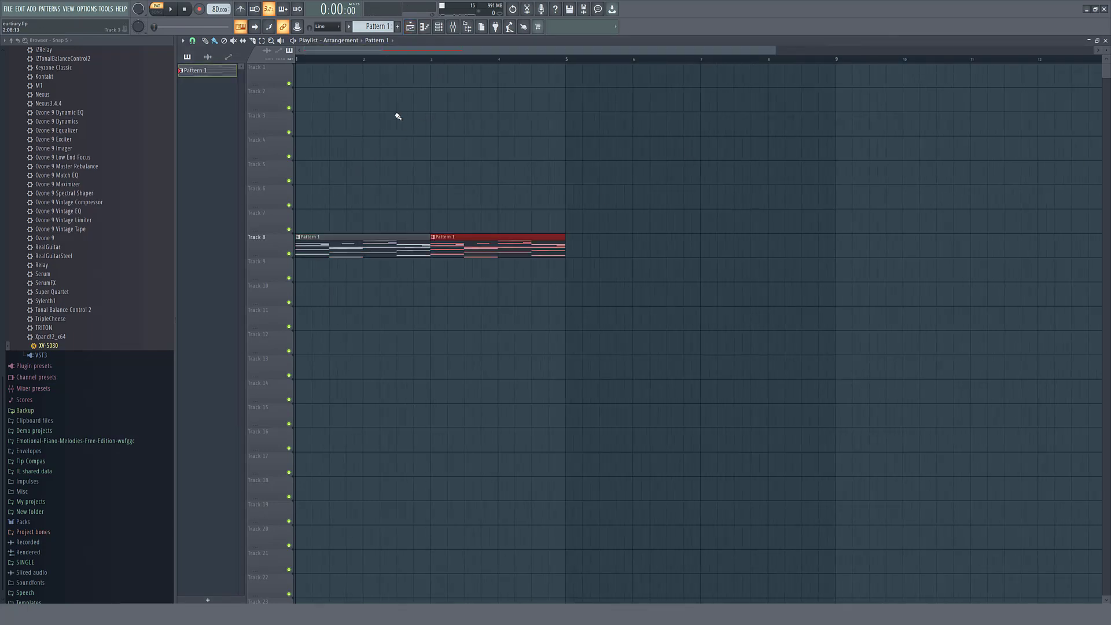
Loop the first four playlist bars, play the arrangement briefly in song mode and close the playlist
{"action": "left_click_drag", "start_coordinate": [298, 60], "coordinate": [570, 90]}
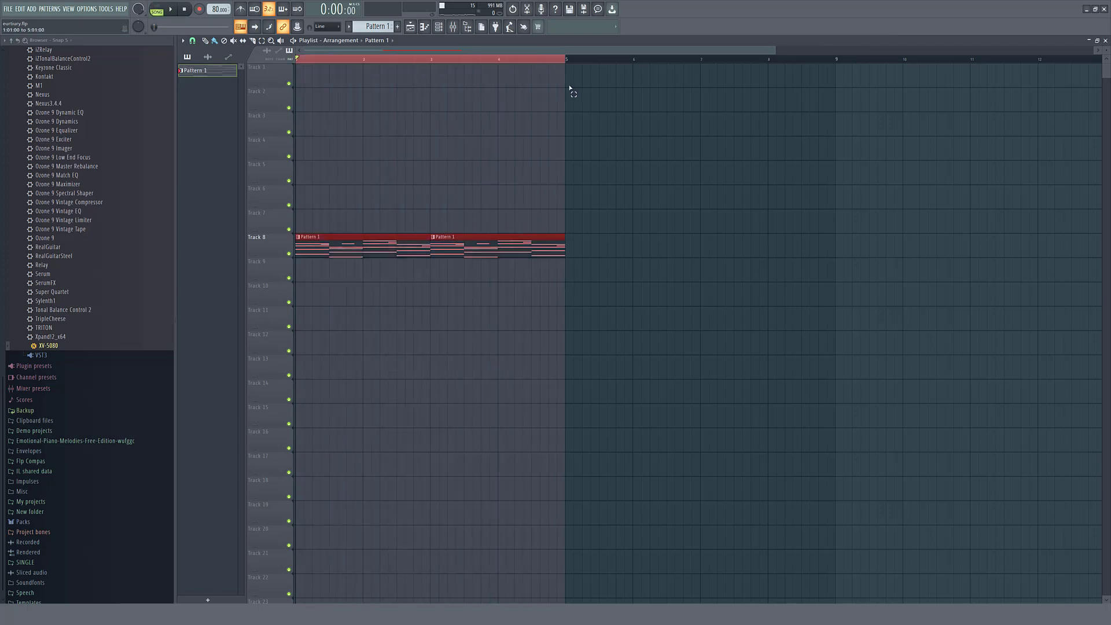
{"action": "key", "text": "space"}
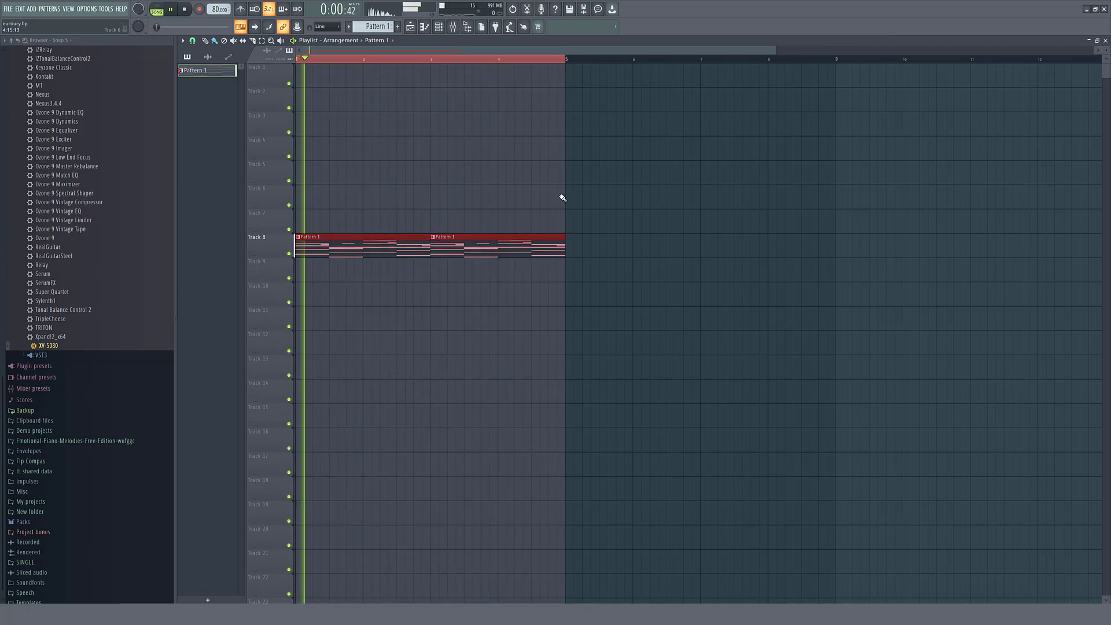
{"action": "left_click", "coordinate": [1106, 41]}
{"action": "key", "text": "space"}
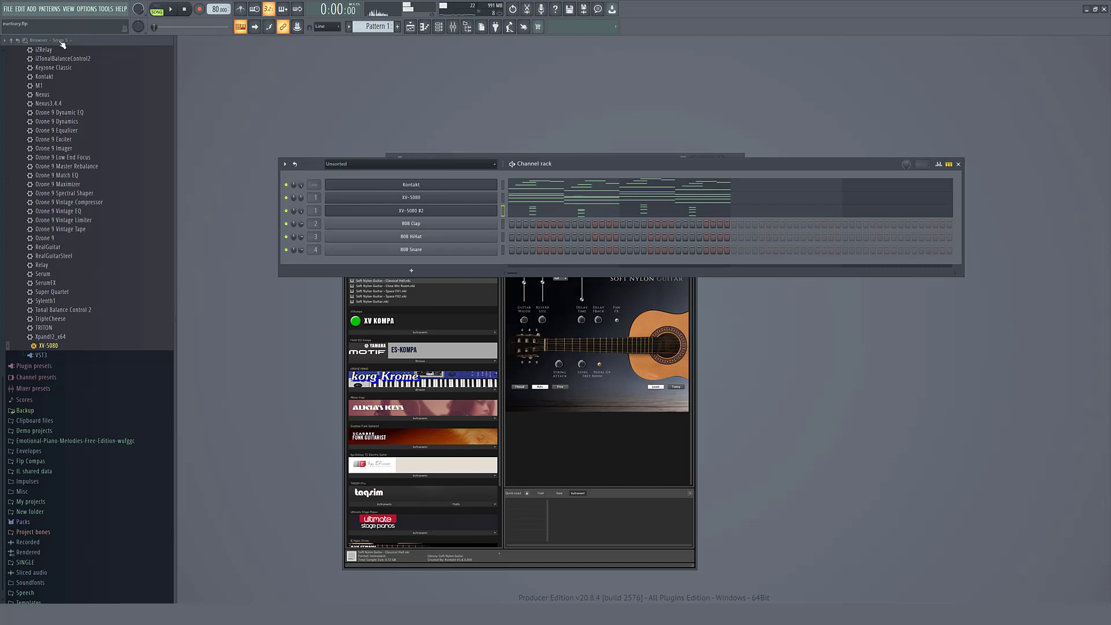
In a new Pattern 2, add recent samples Zouk LTom, JEB REEM 08, Copy of 1 CONOGAS, GBONA KEEK 2, CYMB 2 and KLOCHE as channels
{"action": "left_click", "coordinate": [11, 40]}
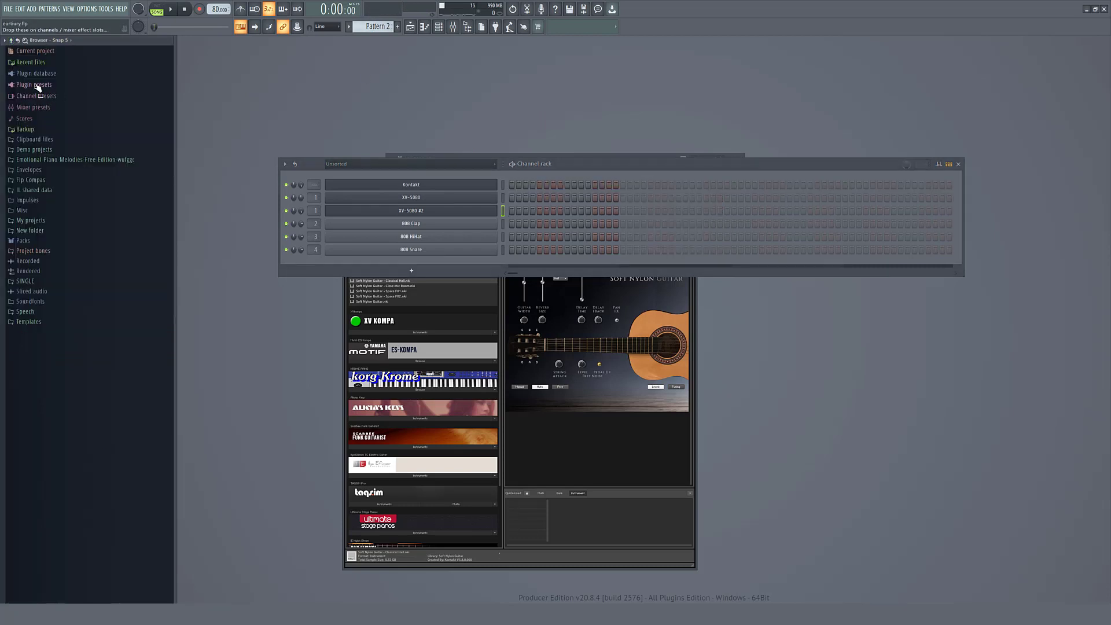
{"action": "left_click", "coordinate": [37, 63]}
{"action": "left_click", "coordinate": [32, 125]}
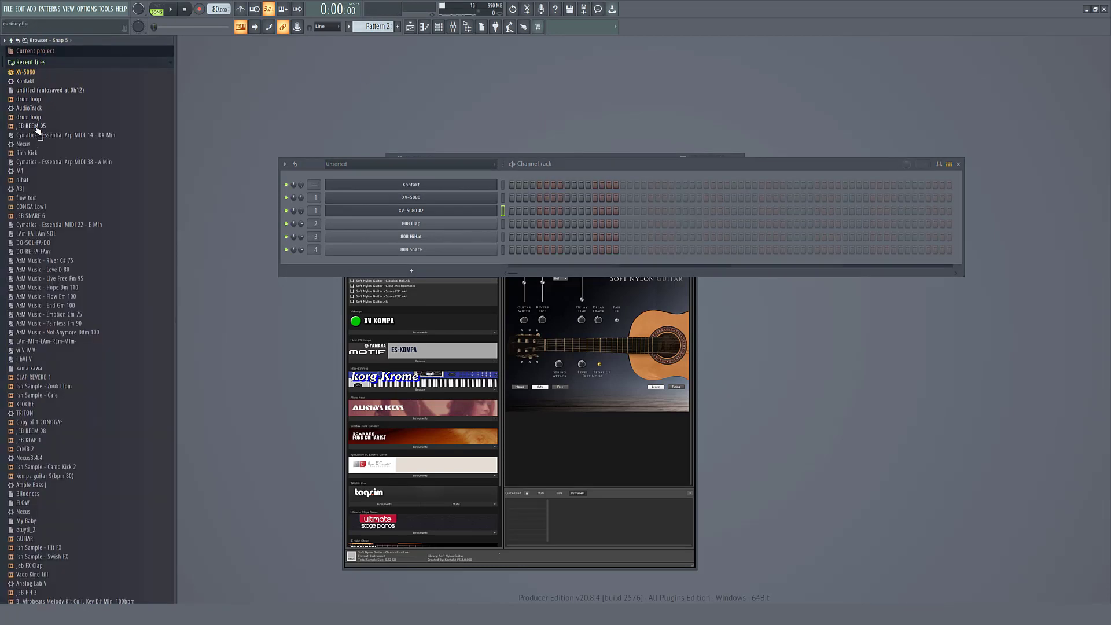
{"action": "left_click_drag", "start_coordinate": [35, 386], "coordinate": [471, 181]}
{"action": "left_click_drag", "start_coordinate": [31, 431], "coordinate": [446, 181]}
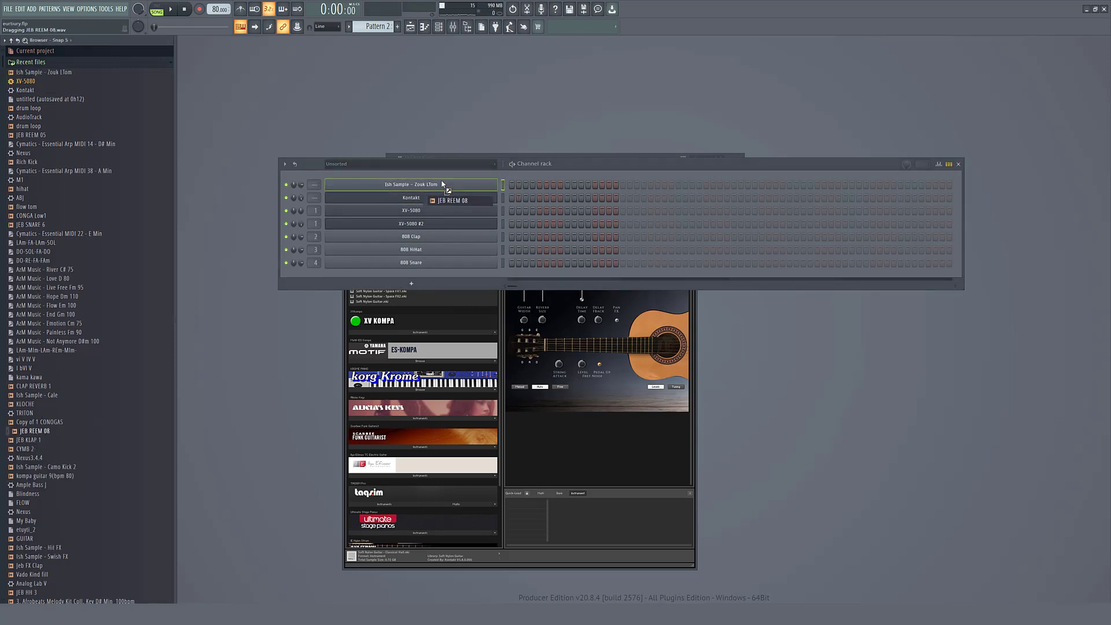
{"action": "left_click_drag", "start_coordinate": [34, 431], "coordinate": [480, 183]}
{"action": "left_click_drag", "start_coordinate": [34, 542], "coordinate": [480, 191]}
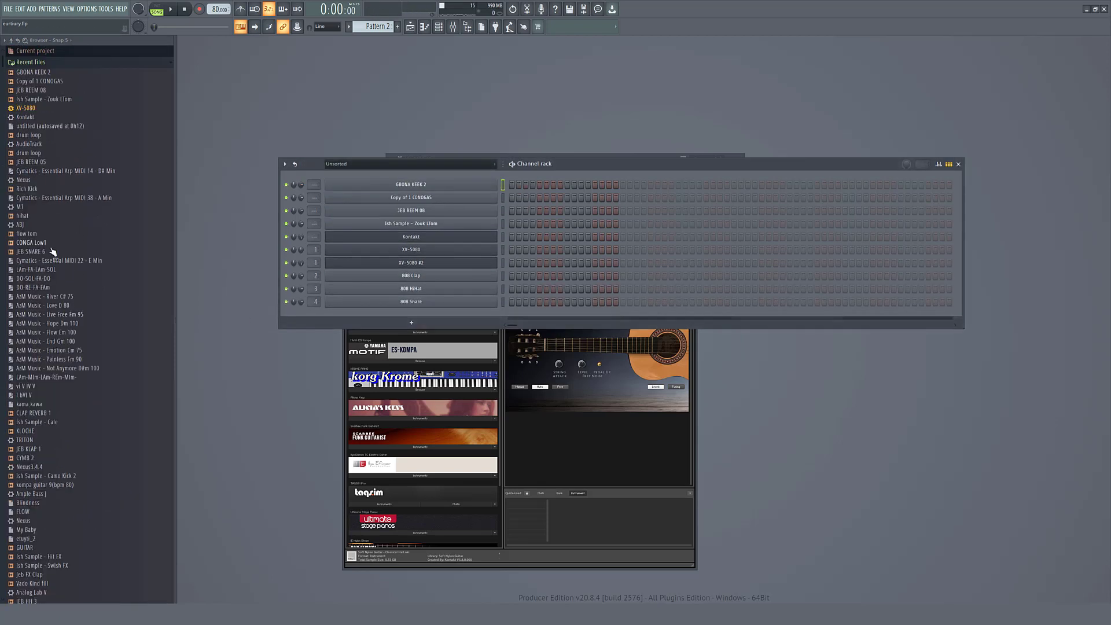
{"action": "left_click_drag", "start_coordinate": [26, 457], "coordinate": [493, 188]}
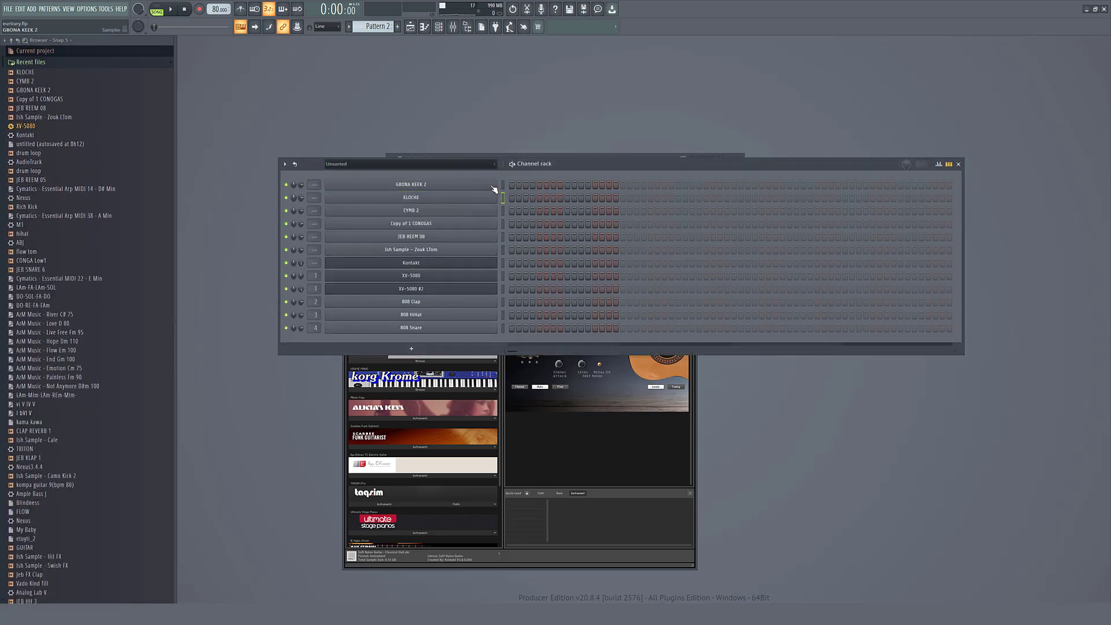
Extend Pattern 2 to 64 steps and fill the GBONA KEEK 2 kick on every fourth step
{"action": "left_click", "coordinate": [928, 184]}
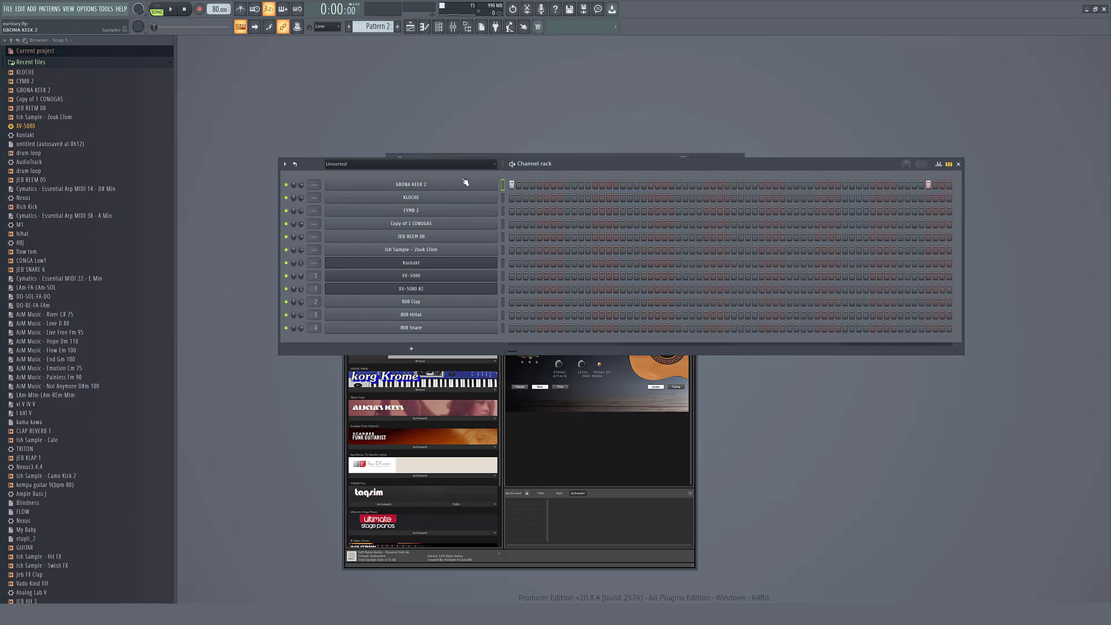
{"action": "right_click", "coordinate": [495, 184]}
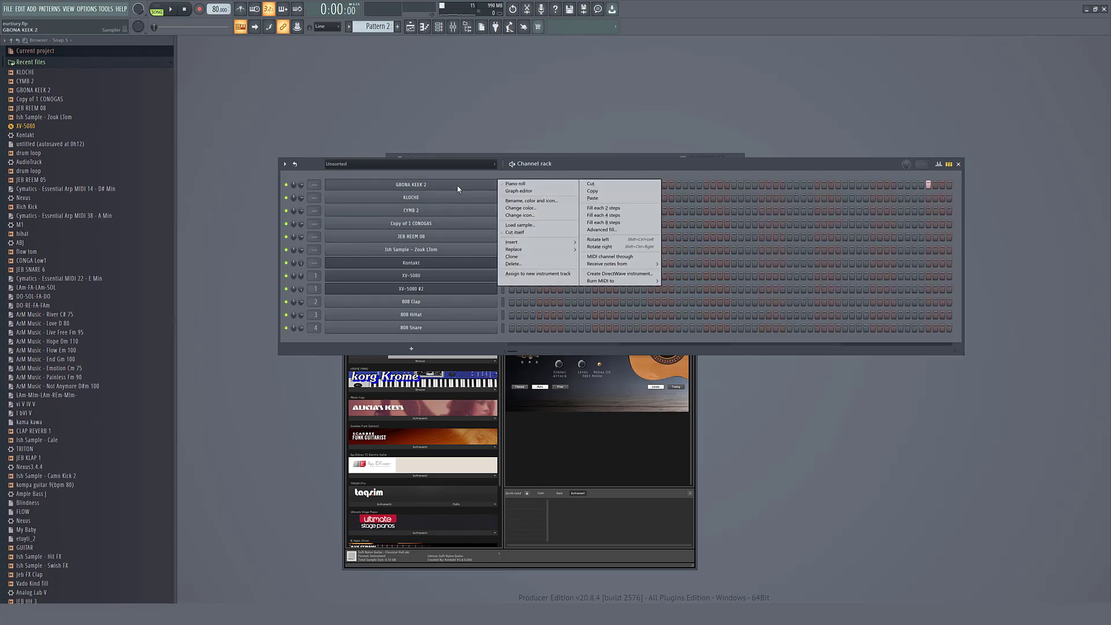
{"action": "left_click", "coordinate": [603, 219]}
Place a Pattern 2 clip on playlist Track 7 from bar 1 and play it together with the melody
{"action": "left_click", "coordinate": [410, 27]}
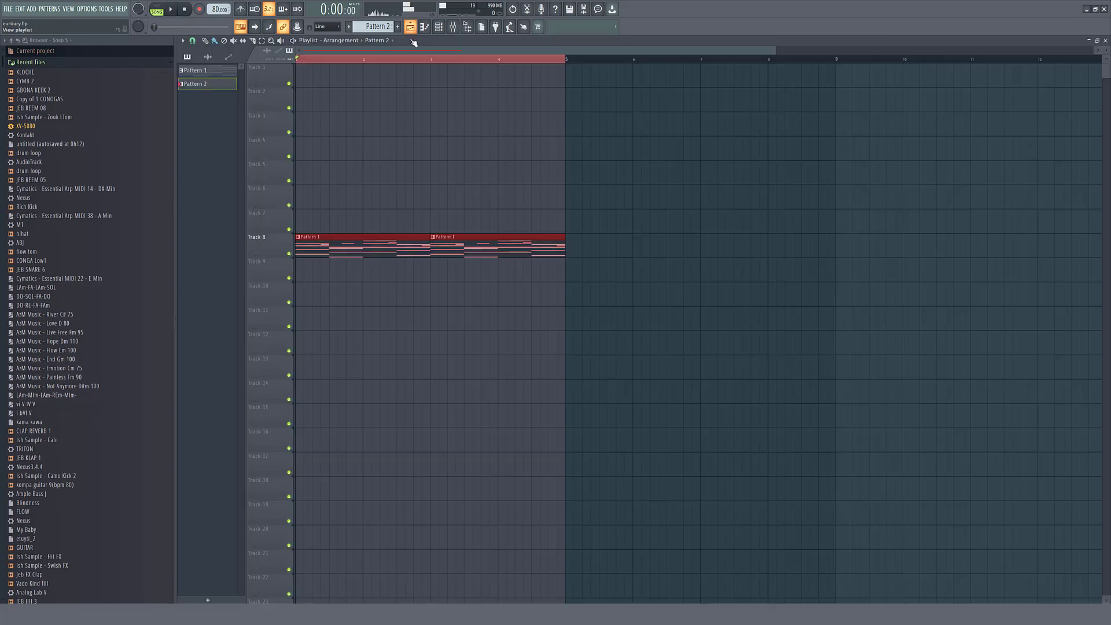
{"action": "left_click", "coordinate": [304, 219]}
{"action": "key", "text": "space"}
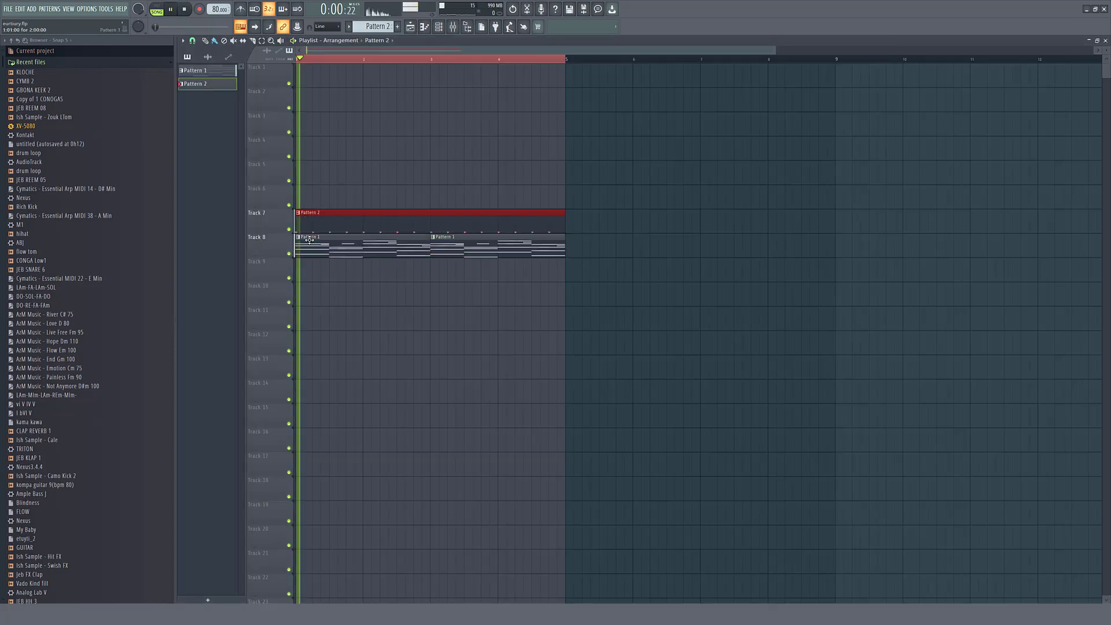
{"action": "key", "text": "F5"}
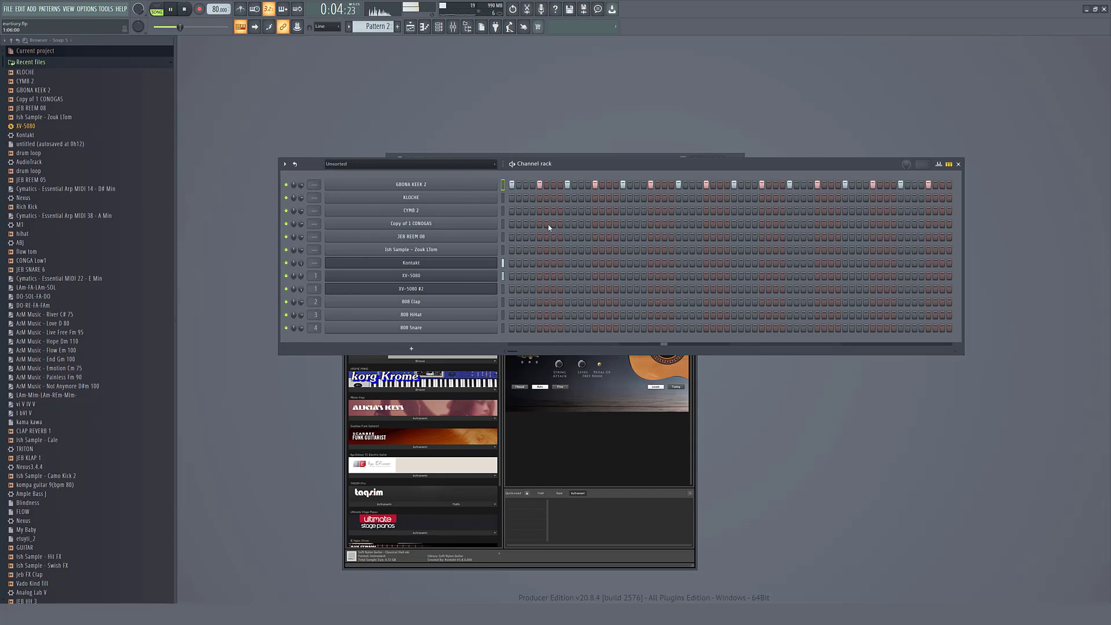
{"action": "key", "text": "space"}
Program JEB REEM 08 hits on steps 1, 4, 7, 9, 12, 15, 17, 20, 23, 25 and 28, checking by playback
{"action": "left_click", "coordinate": [534, 237]}
{"action": "key", "text": "space"}
{"action": "left_click", "coordinate": [553, 238]}
{"action": "left_click", "coordinate": [567, 237]}
{"action": "left_click", "coordinate": [588, 237]}
{"action": "left_click", "coordinate": [609, 237]}
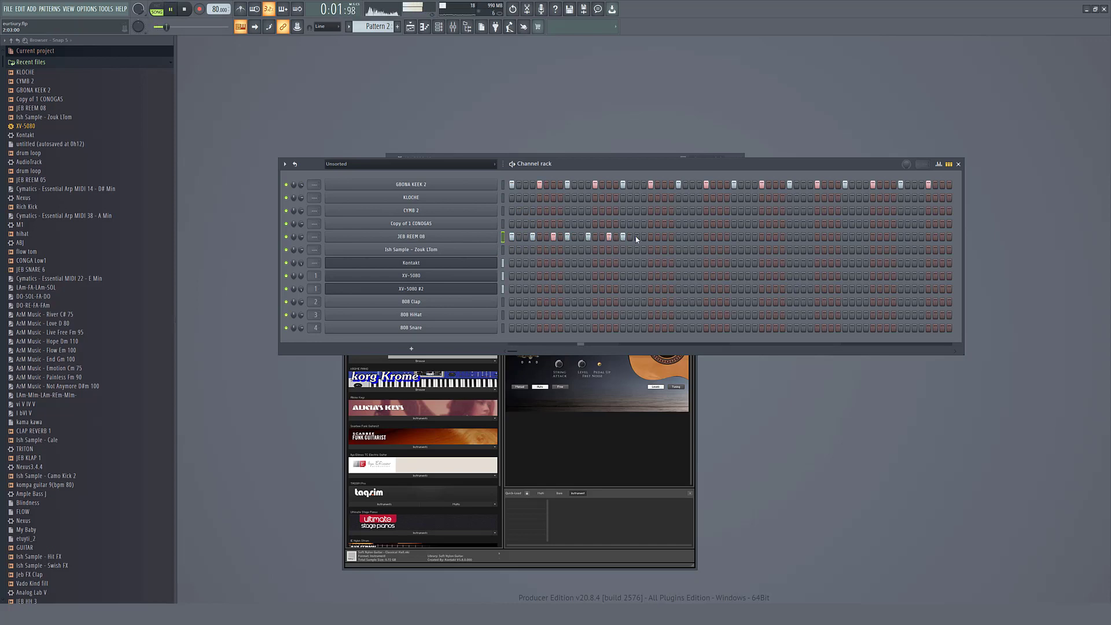
{"action": "left_click", "coordinate": [665, 237]}
{"action": "right_click", "coordinate": [497, 236]}
{"action": "left_click", "coordinate": [513, 239]}
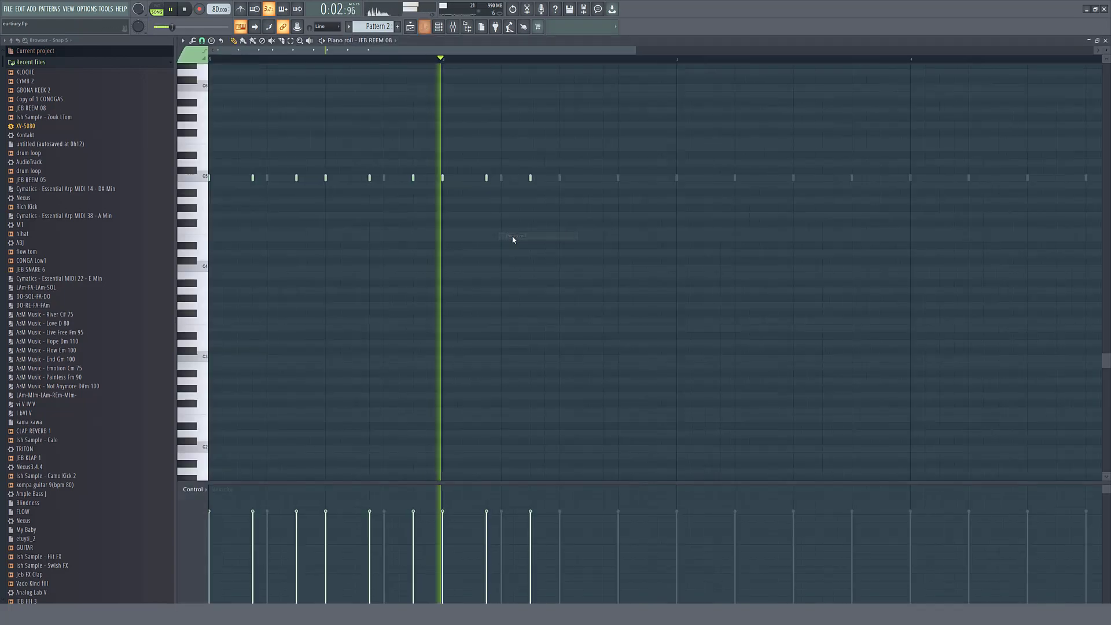
{"action": "key", "text": "F7"}
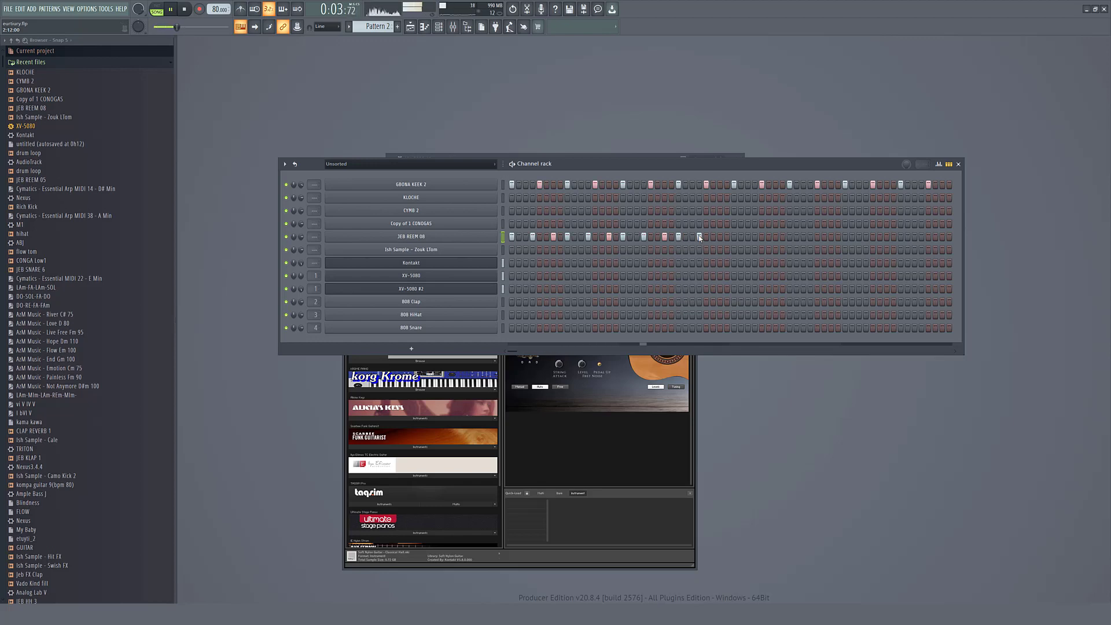
Duplicate the JEB REEM 08 hits from bars 1–2 into bars 3–4 of Pattern 2 in the piano roll
{"action": "right_click", "coordinate": [496, 237]}
{"action": "left_click", "coordinate": [515, 239]}
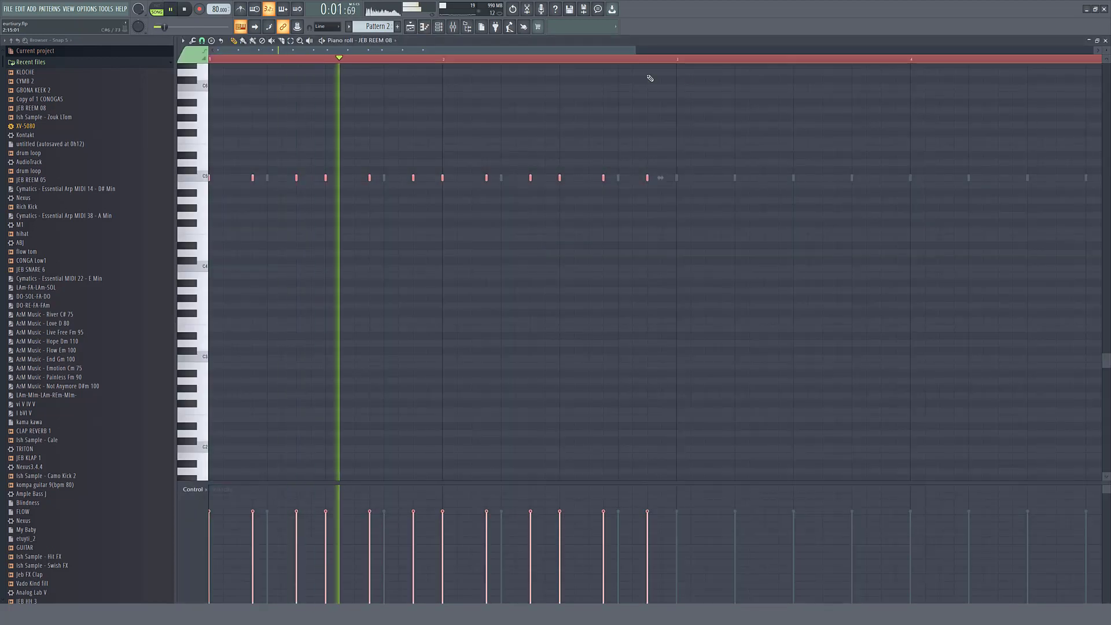
{"action": "scroll", "coordinate": [1009, 74], "scroll_direction": "down", "scroll_amount": 2}
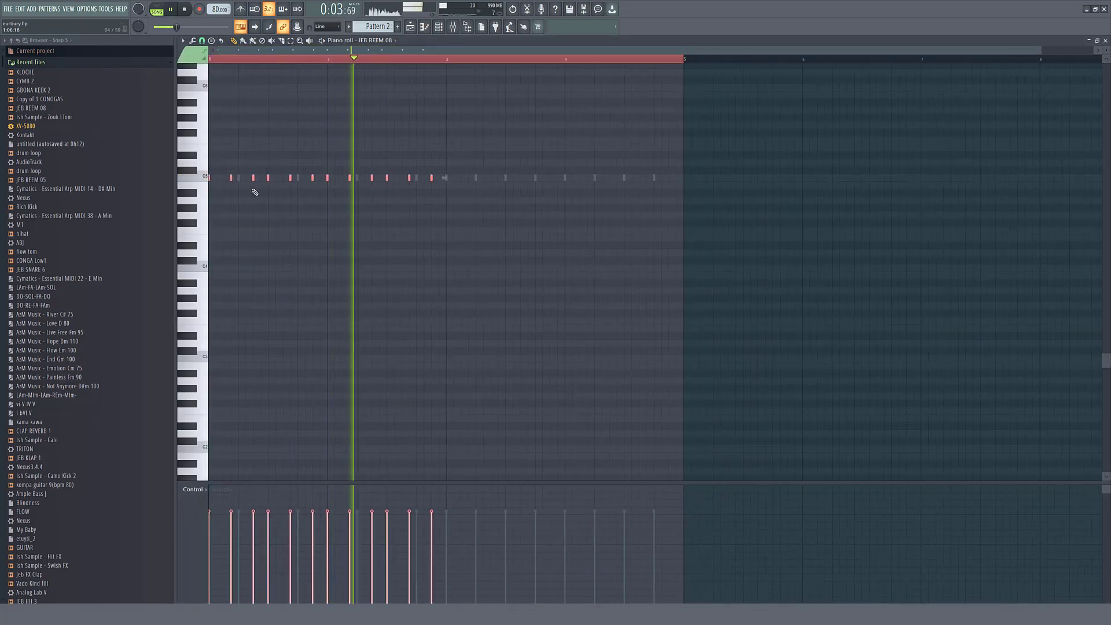
{"action": "key", "text": "ctrl+b"}
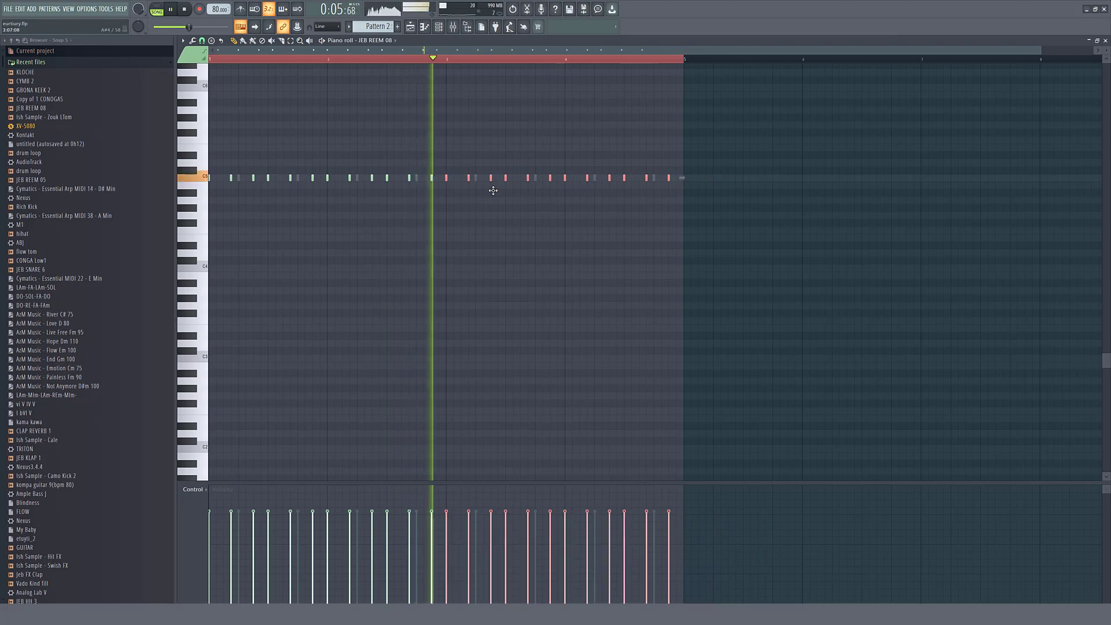
{"action": "key", "text": "F7"}
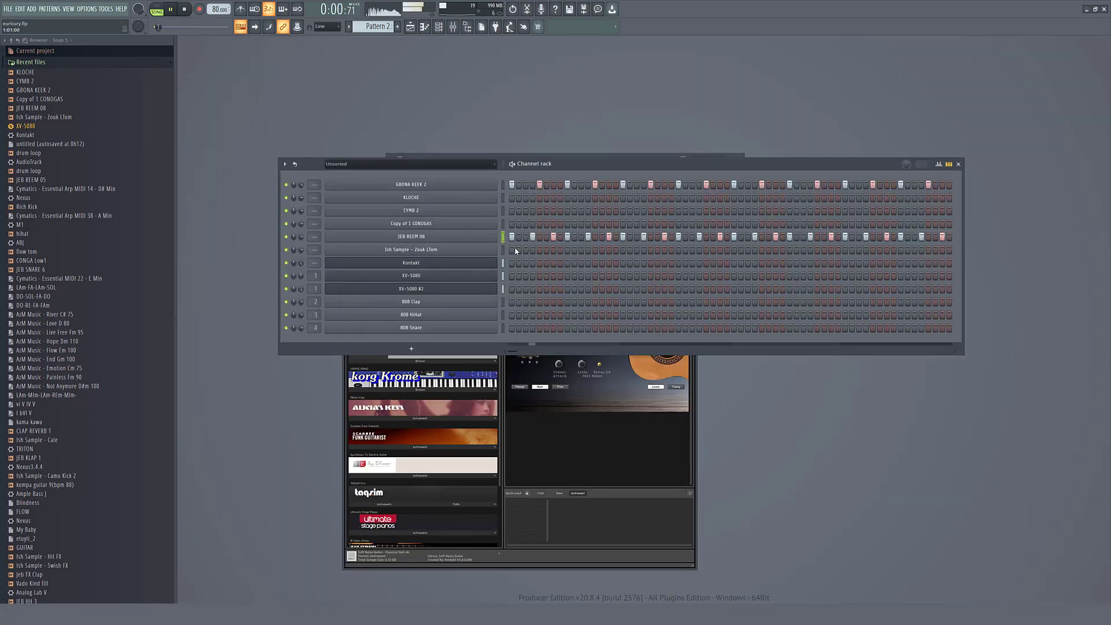
Place an Ish Sample - Zouk LTom hit on step 7 and check it with playback
{"action": "key", "text": "space"}
{"action": "left_click", "coordinate": [555, 250]}
{"action": "key", "text": "space"}
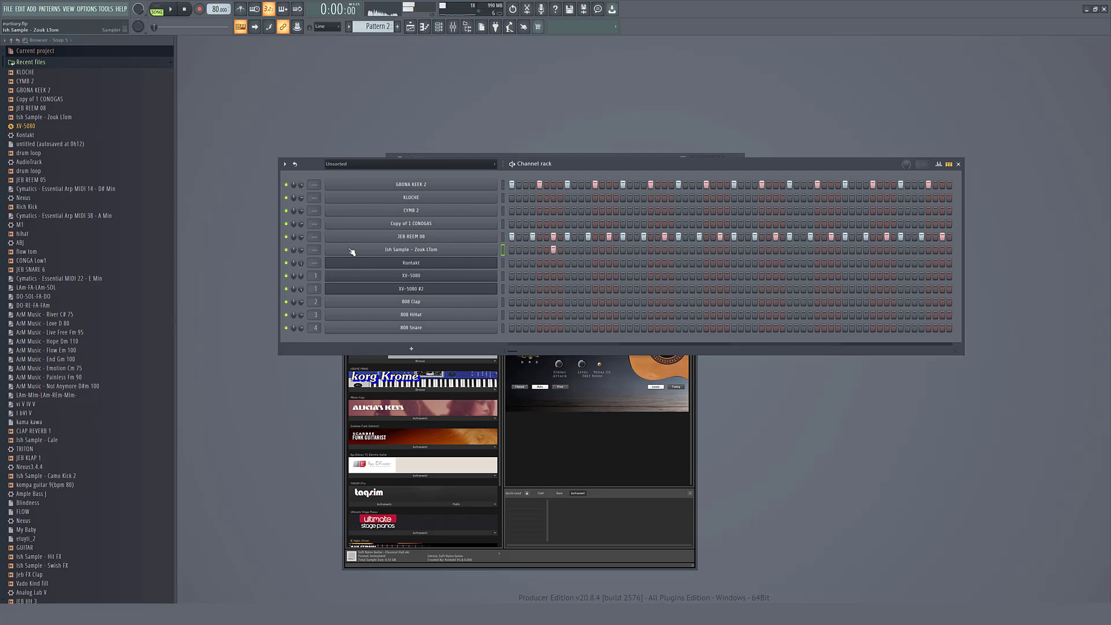
Inspect the Zouk LTom channel's sampler and envelope settings while playing the pattern
{"action": "left_click", "coordinate": [366, 253]}
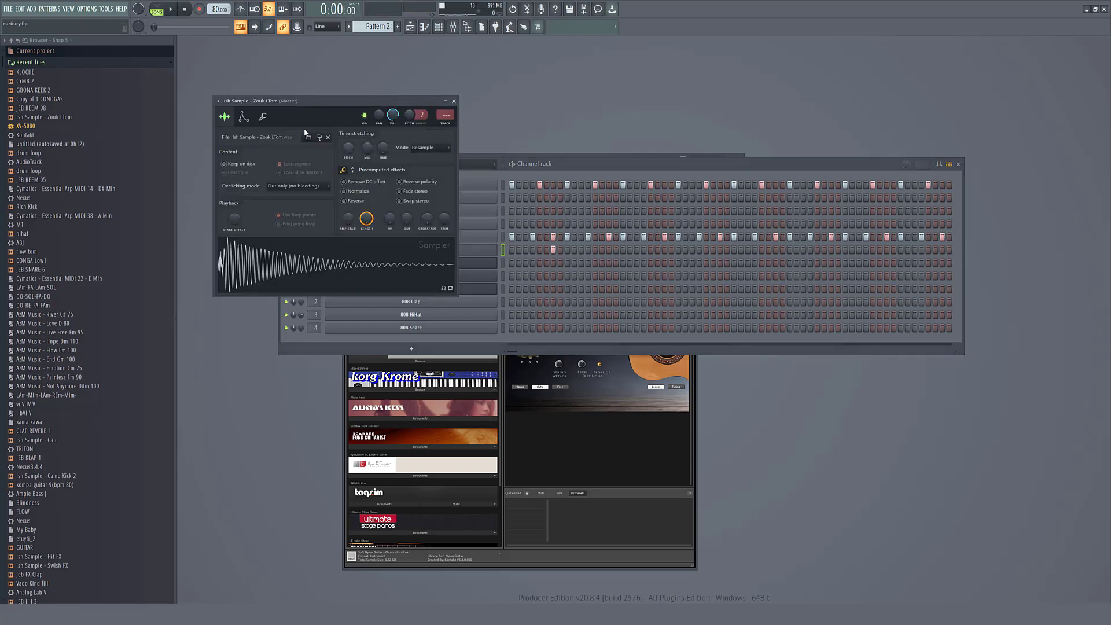
{"action": "left_click_drag", "start_coordinate": [399, 110], "coordinate": [474, 119]}
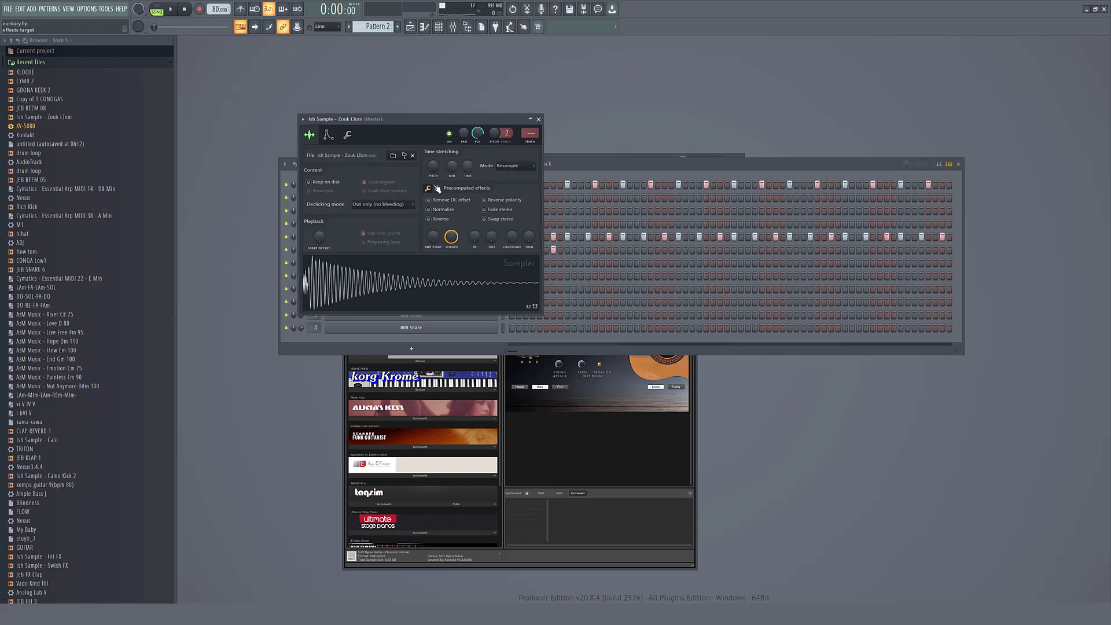
{"action": "left_click", "coordinate": [329, 137]}
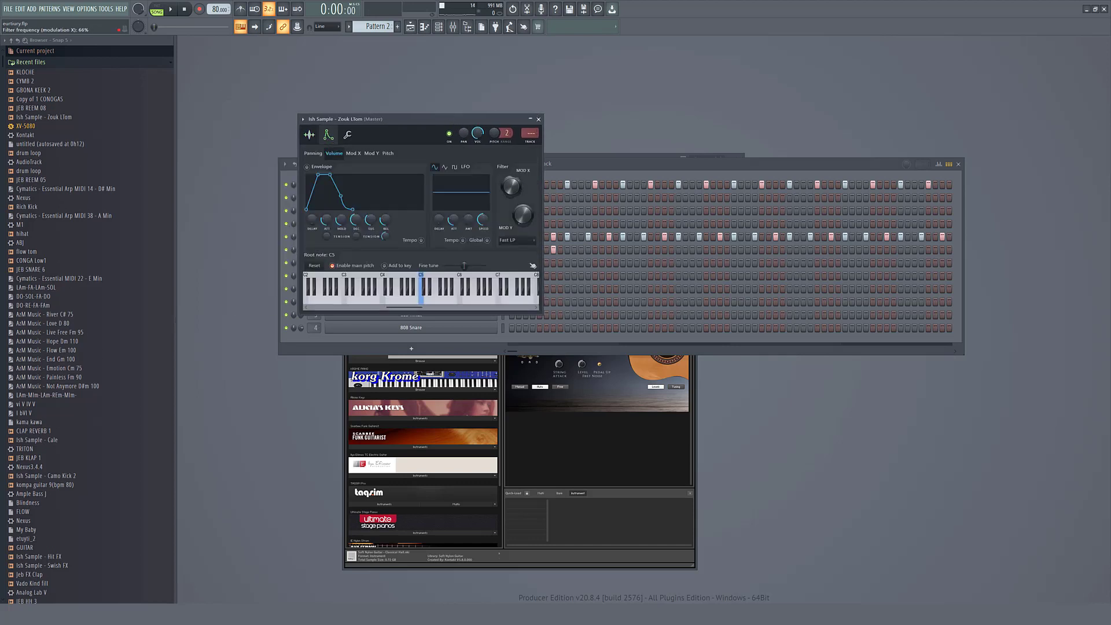
{"action": "key", "text": "space"}
{"action": "left_click", "coordinate": [538, 119]}
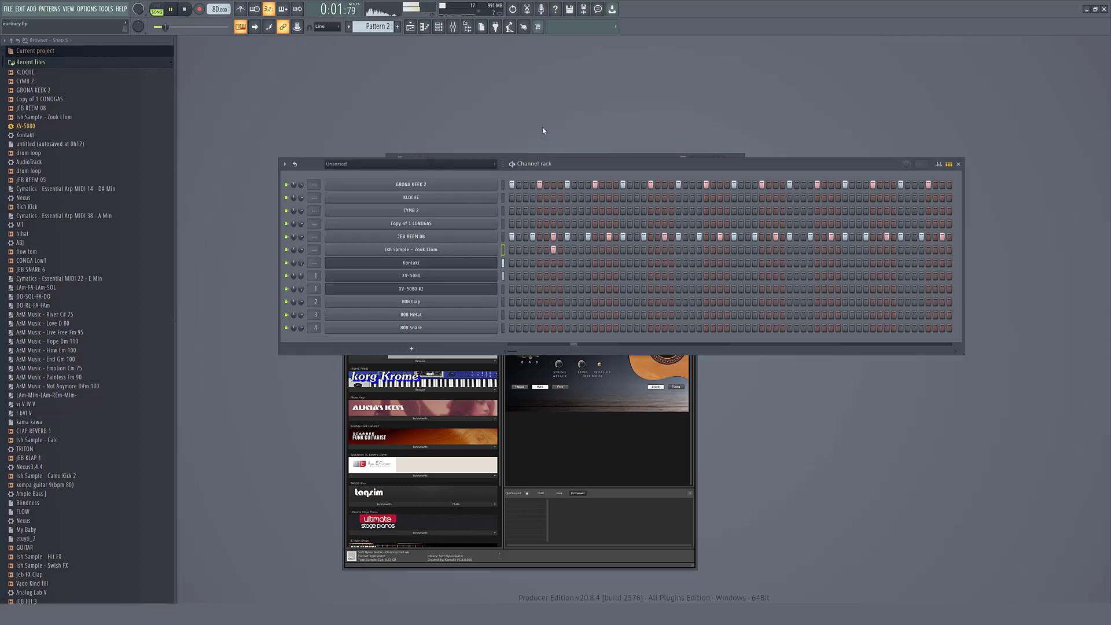
Repeat the Zouk LTom hit on steps 15, 23, 31, 39, 47, 55 and 63, checking by playback
{"action": "key", "text": "space"}
{"action": "left_click", "coordinate": [664, 249]}
{"action": "left_click", "coordinate": [721, 249]}
{"action": "left_click", "coordinate": [831, 249]}
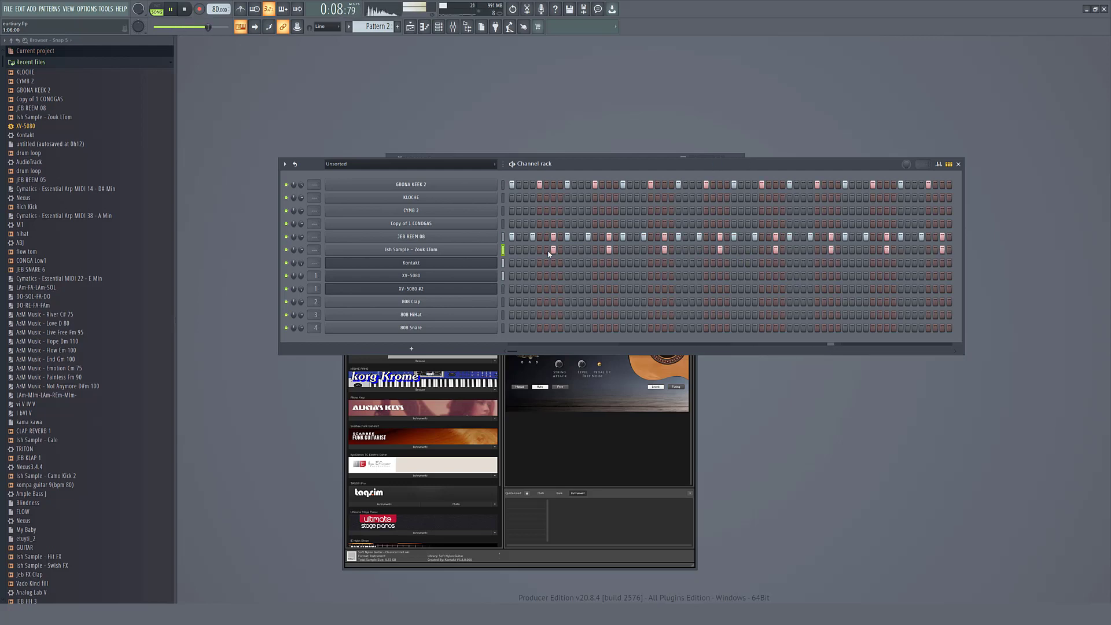
{"action": "key", "text": "space"}
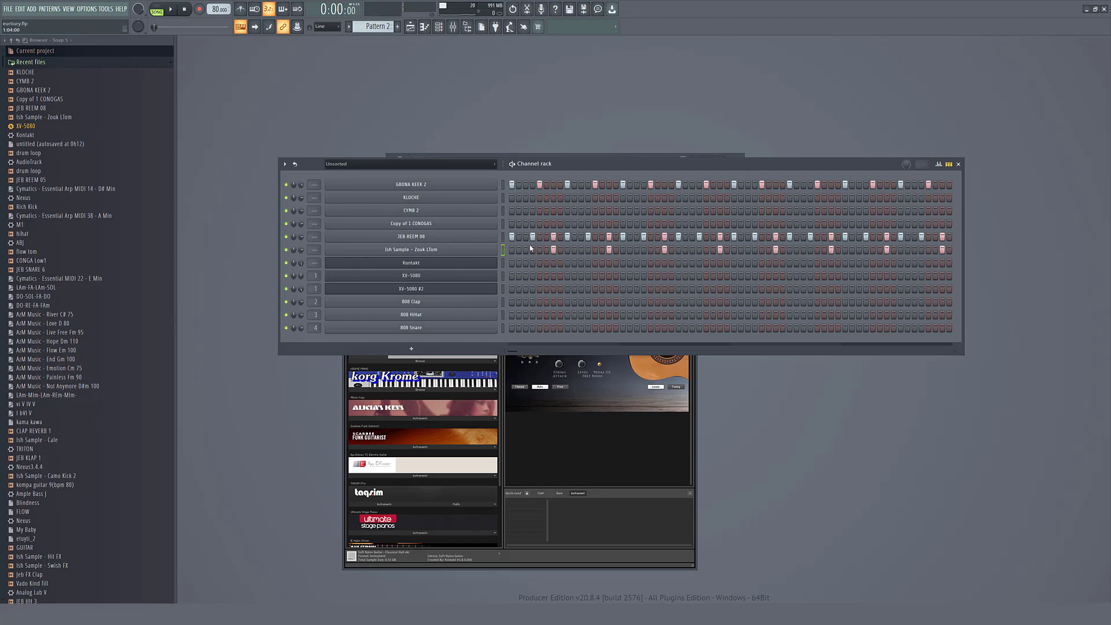
Program CYMB 2 hits on steps 1, 4, 7, 9, 12, 15, 17, 20, 23, 25, 28 and 31
{"action": "left_click", "coordinate": [503, 211]}
{"action": "key", "text": "space"}
{"action": "left_click", "coordinate": [553, 210]}
{"action": "left_click", "coordinate": [567, 211]}
{"action": "left_click", "coordinate": [588, 211]}
{"action": "left_click", "coordinate": [609, 211]}
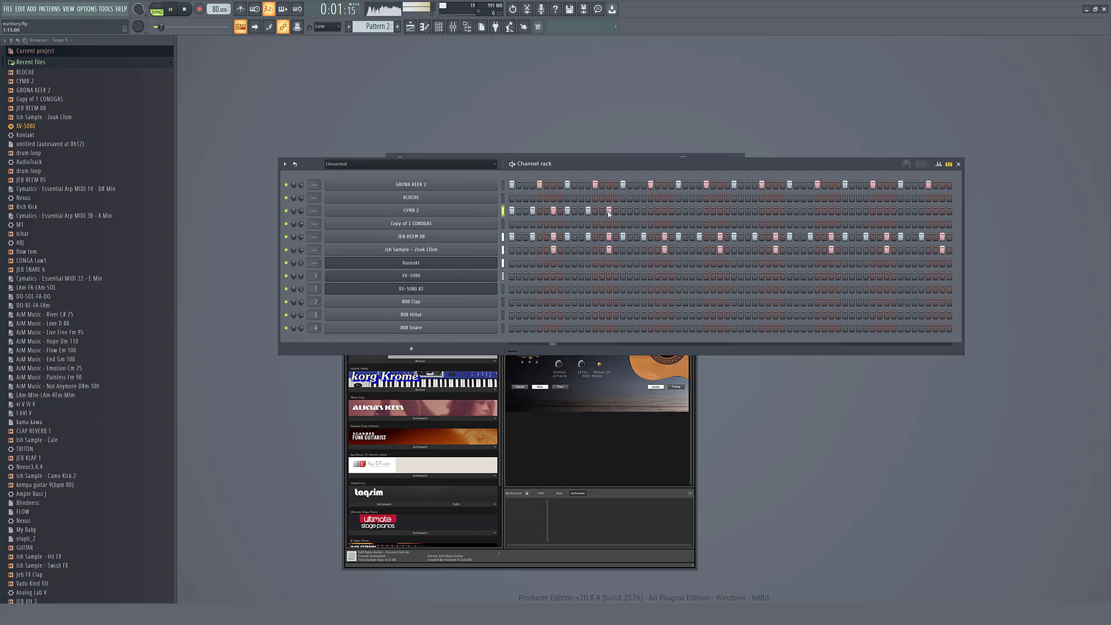
{"action": "left_click", "coordinate": [623, 211]}
{"action": "left_click", "coordinate": [644, 211]}
{"action": "left_click", "coordinate": [664, 210]}
{"action": "key", "text": "space"}
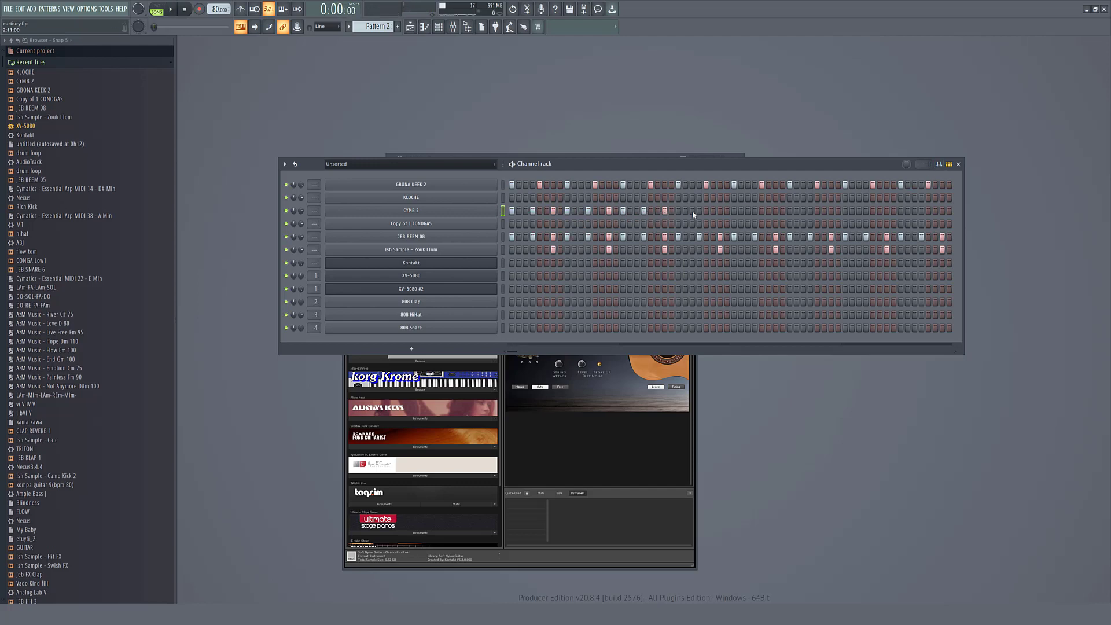
{"action": "left_click", "coordinate": [699, 211]}
Add extra CYMB 2 hits on steps 3, 6 and 11, lowering the velocity of steps 3 and 6 to about 25%
{"action": "left_click", "coordinate": [940, 166]}
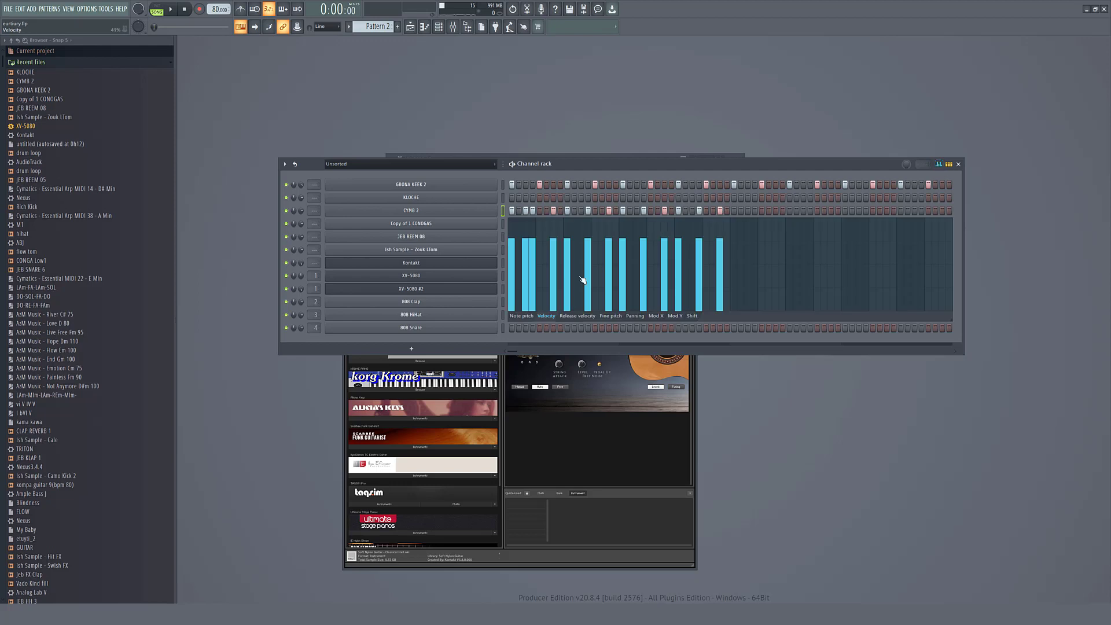
{"action": "left_click", "coordinate": [528, 289]}
{"action": "left_click", "coordinate": [547, 211]}
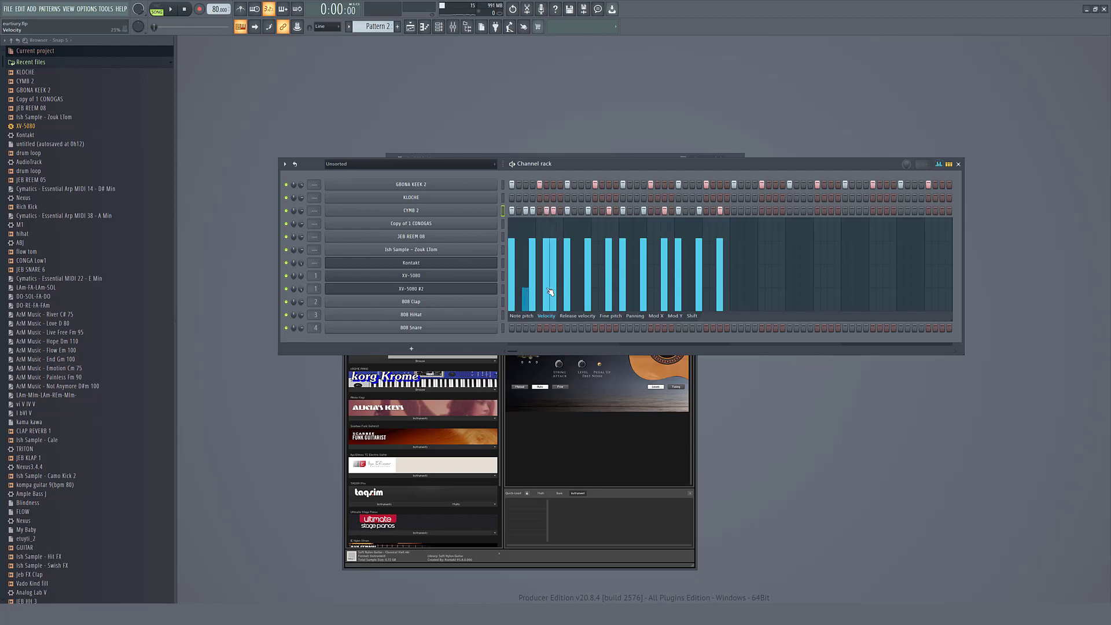
{"action": "left_click", "coordinate": [547, 290]}
{"action": "key", "text": "space"}
{"action": "left_click", "coordinate": [578, 271]}
{"action": "key", "text": "space"}
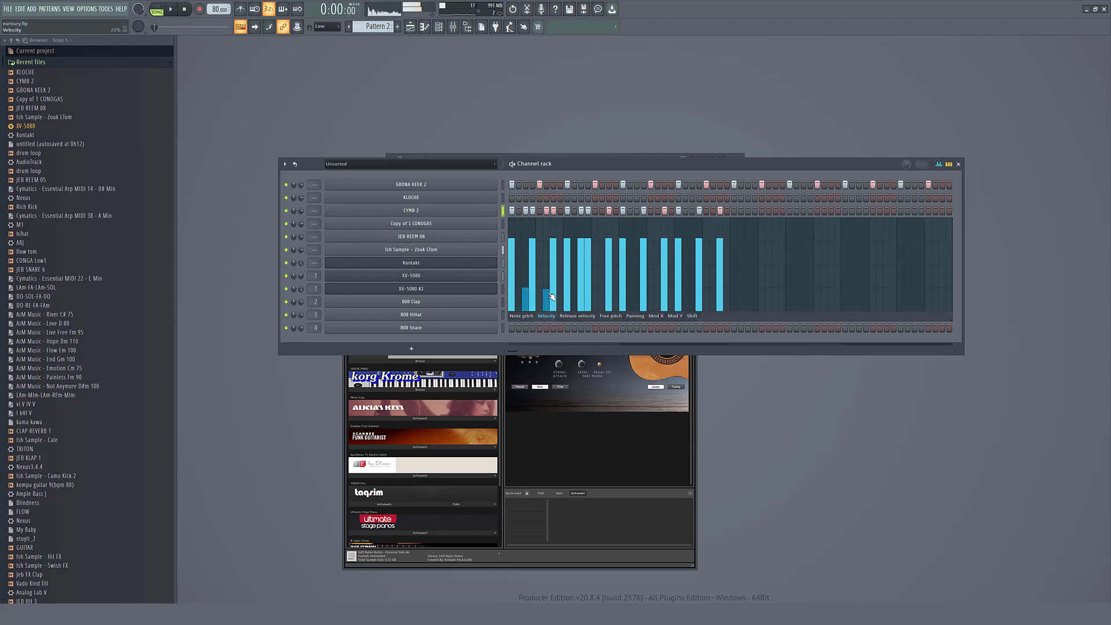
Reduce the CYMB 2 velocity further on steps 3 and 6, and lower step 11 to about 10%
{"action": "left_click", "coordinate": [549, 299]}
{"action": "key", "text": "space"}
{"action": "left_click", "coordinate": [526, 304]}
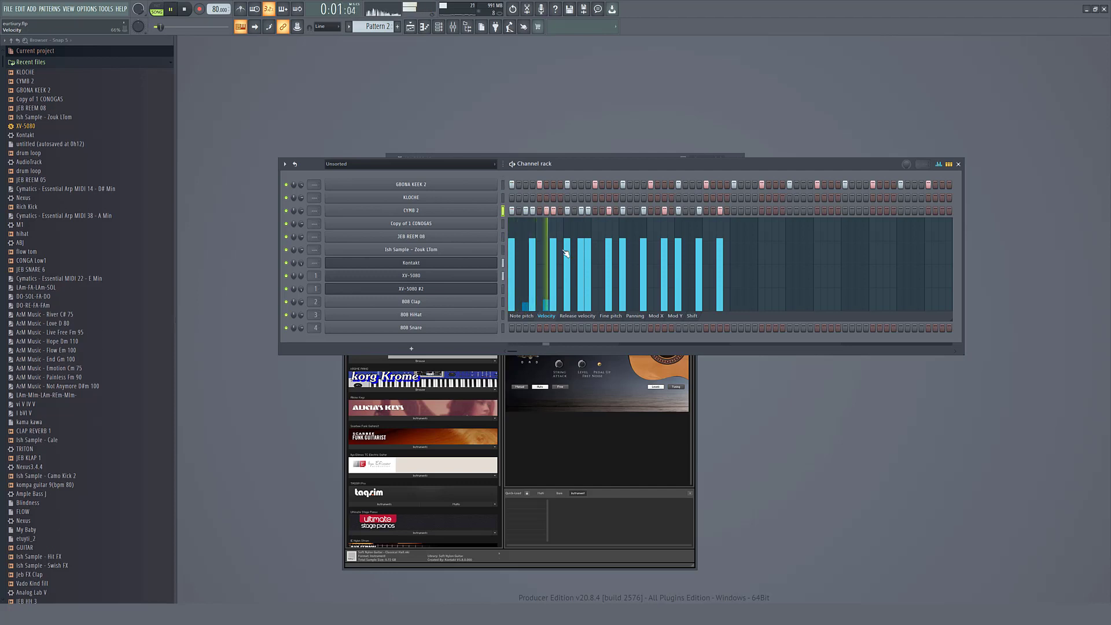
{"action": "key", "text": "space"}
{"action": "key", "text": "space"}
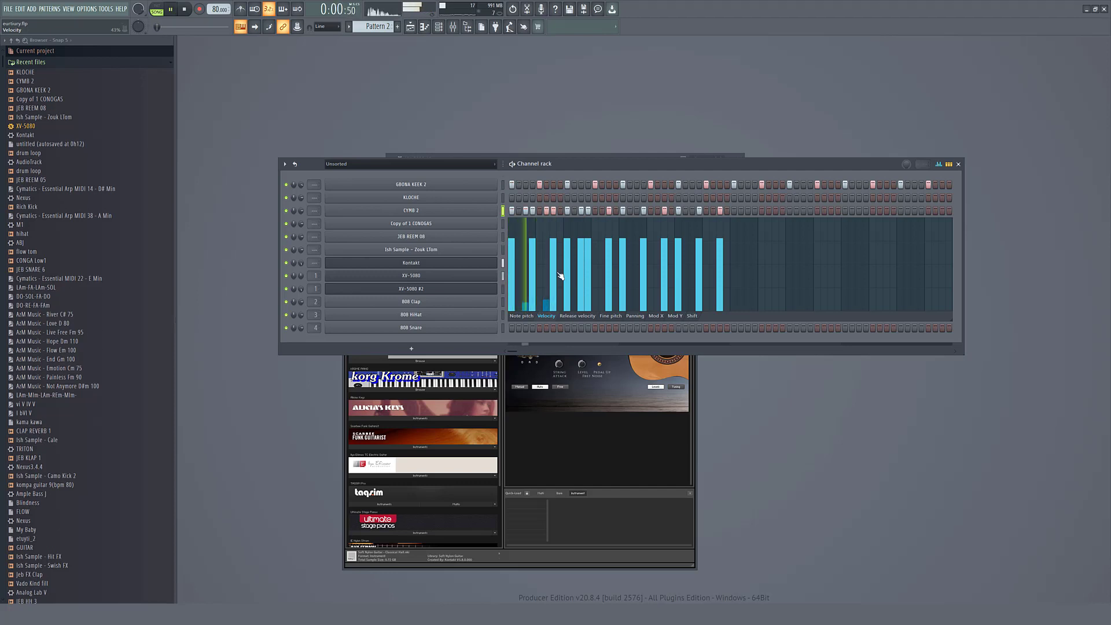
{"action": "left_click", "coordinate": [582, 303]}
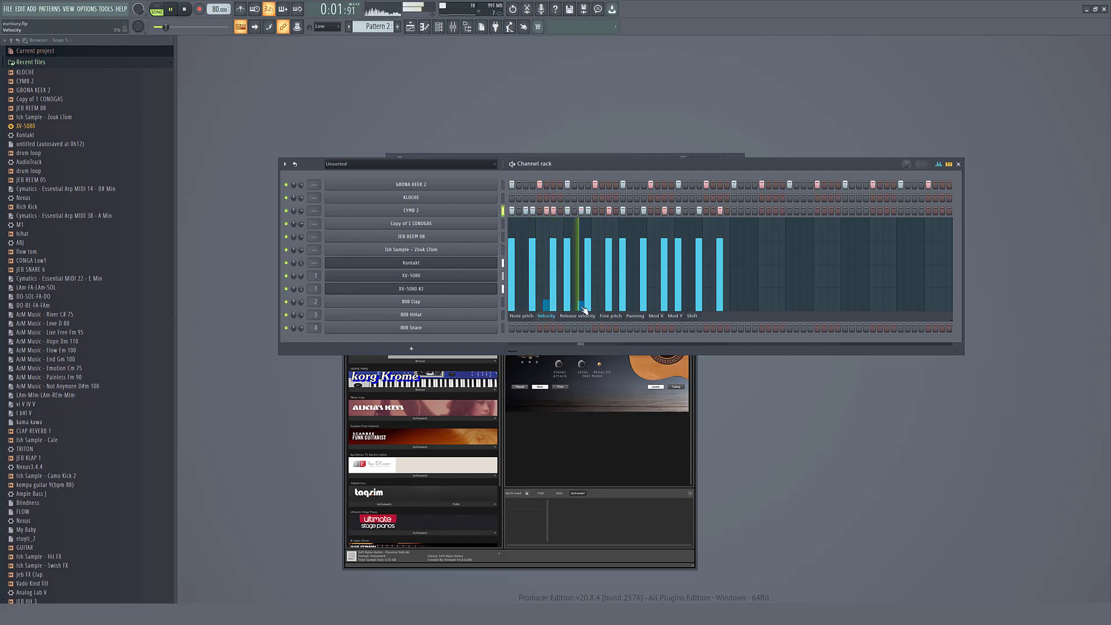
Add ghost CYMB 2 hits on steps 19, 22 and 30 at about 10% velocity, checking by playback, and hide the velocity graph
{"action": "key", "text": "space"}
{"action": "left_click", "coordinate": [636, 240]}
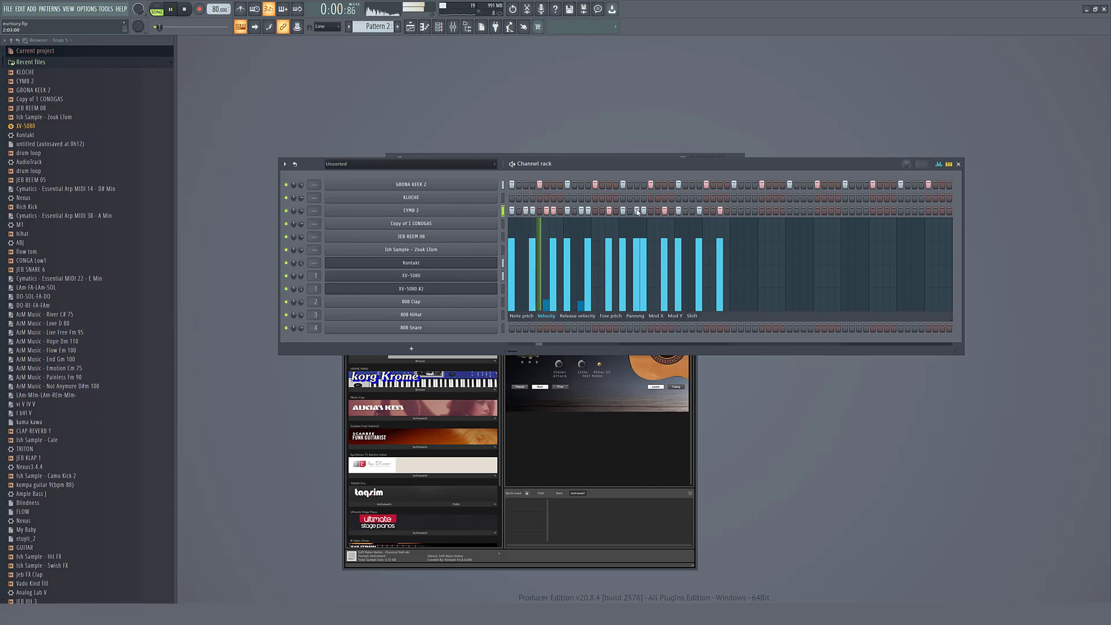
{"action": "left_click", "coordinate": [639, 305]}
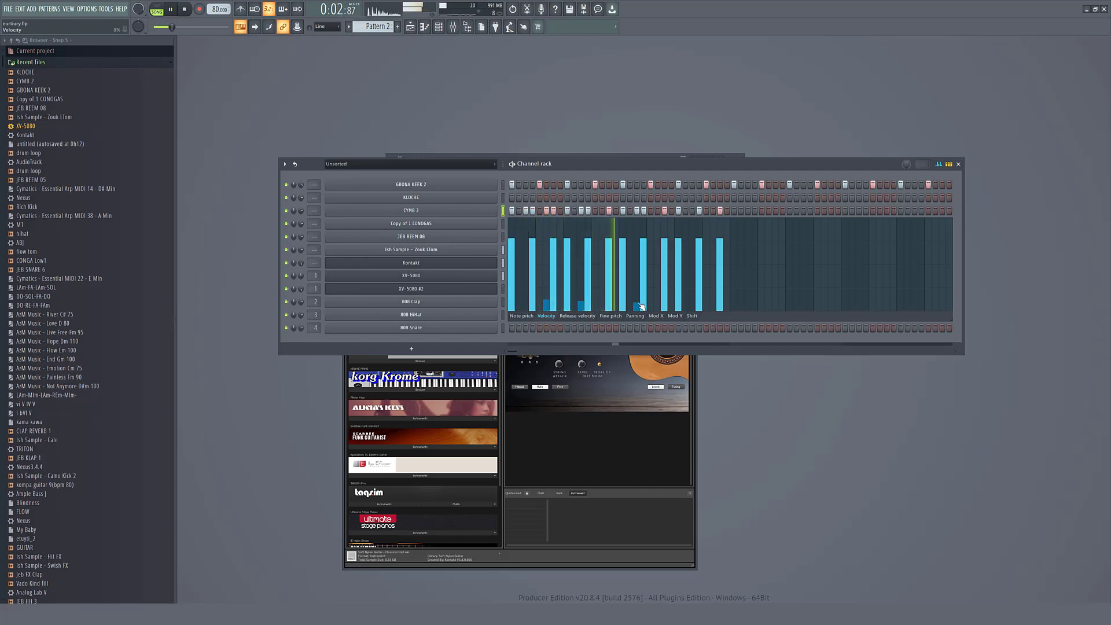
{"action": "key", "text": "space"}
{"action": "key", "text": "space"}
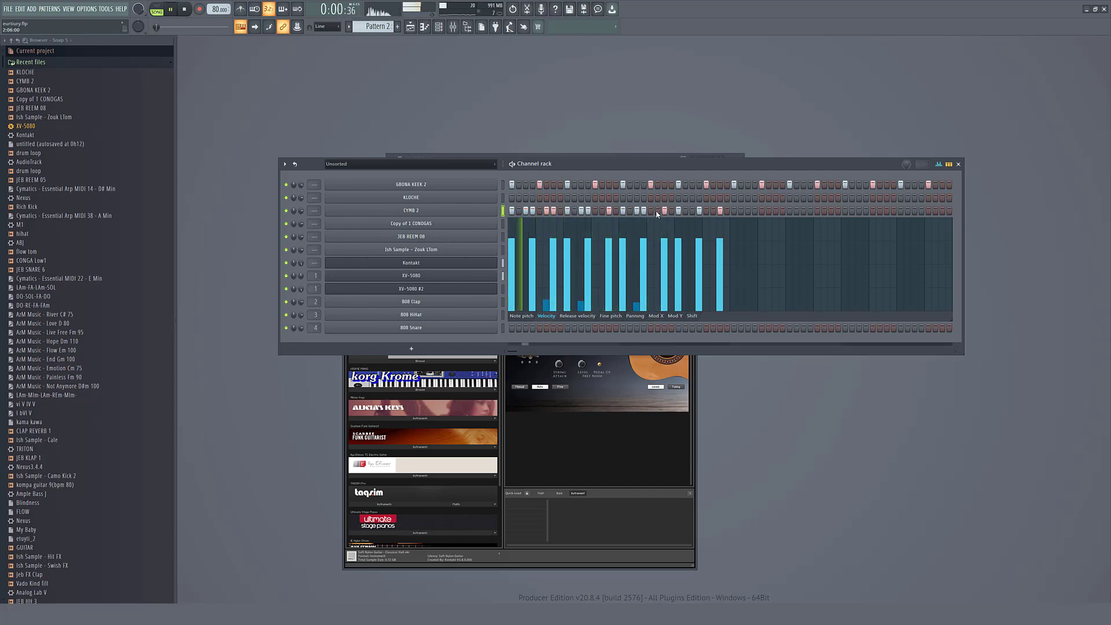
{"action": "left_click", "coordinate": [658, 211]}
{"action": "left_click", "coordinate": [658, 304]}
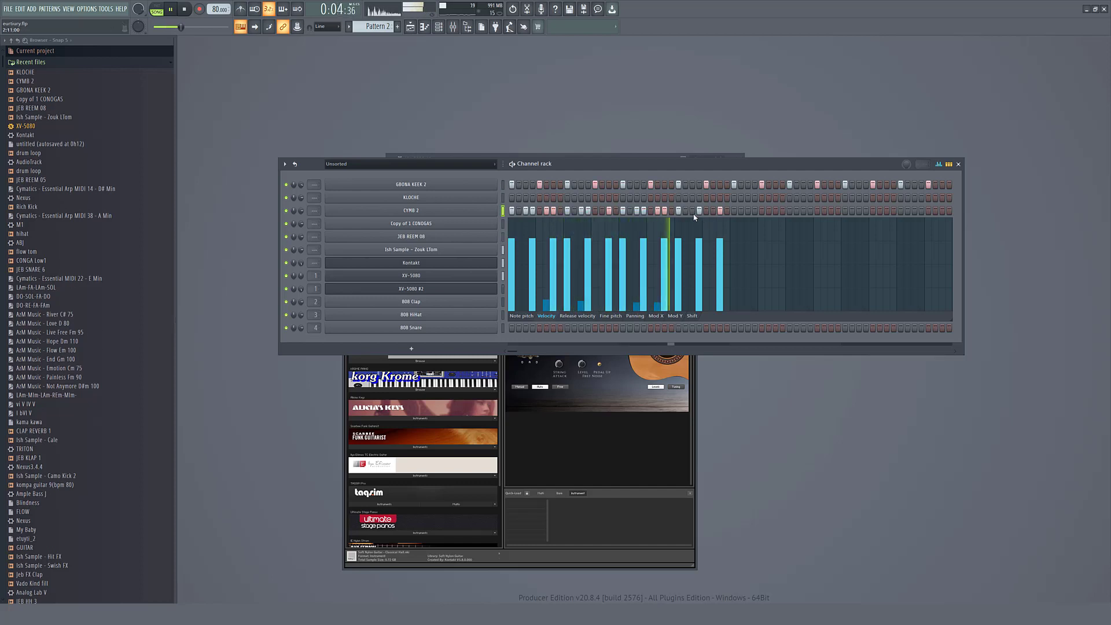
{"action": "left_click", "coordinate": [713, 211]}
{"action": "key", "text": "space"}
{"action": "key", "text": "space"}
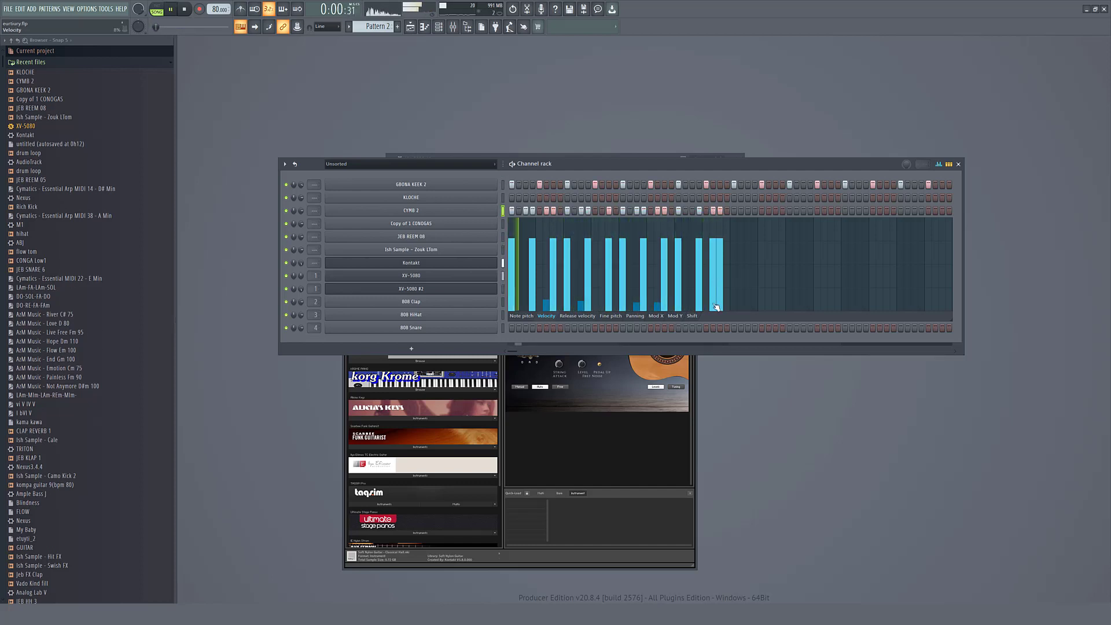
{"action": "left_click", "coordinate": [713, 301]}
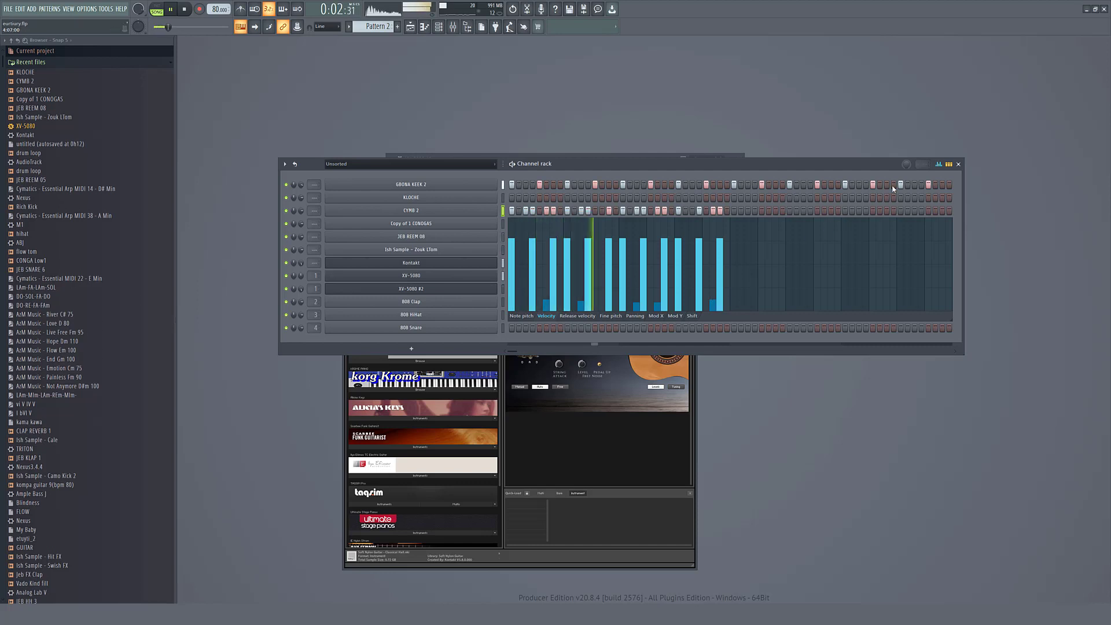
{"action": "left_click", "coordinate": [940, 166]}
{"action": "key", "text": "space"}
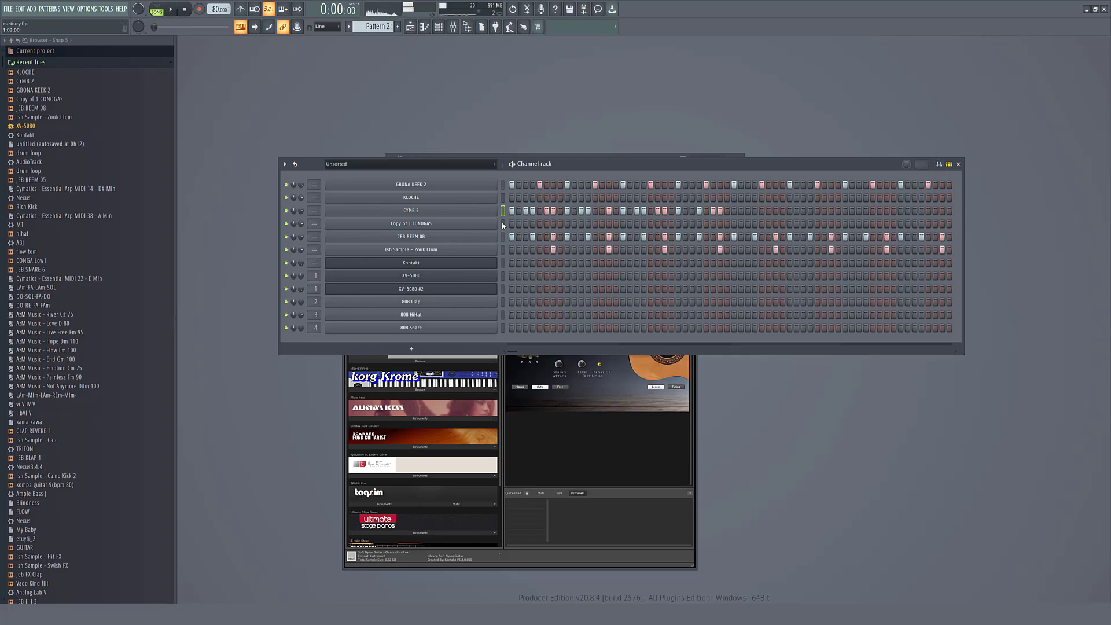
Duplicate the CYMB 2 hits from bars 1–2 into bars 3–4 in the piano roll and play the result
{"action": "right_click", "coordinate": [486, 212]}
{"action": "left_click", "coordinate": [501, 214]}
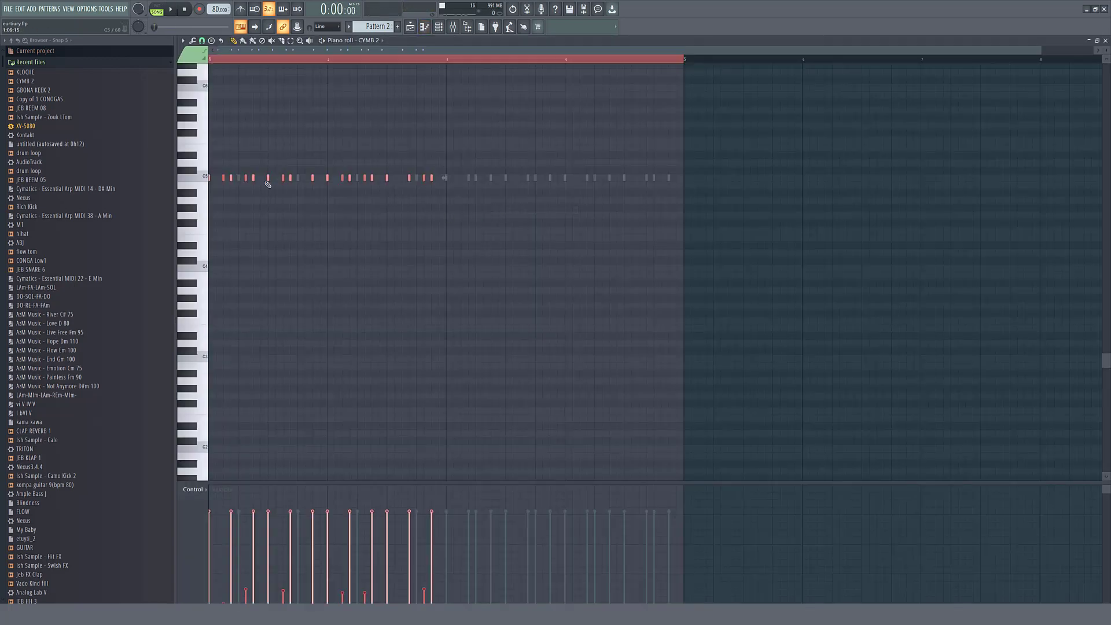
{"action": "key", "text": "ctrl+b"}
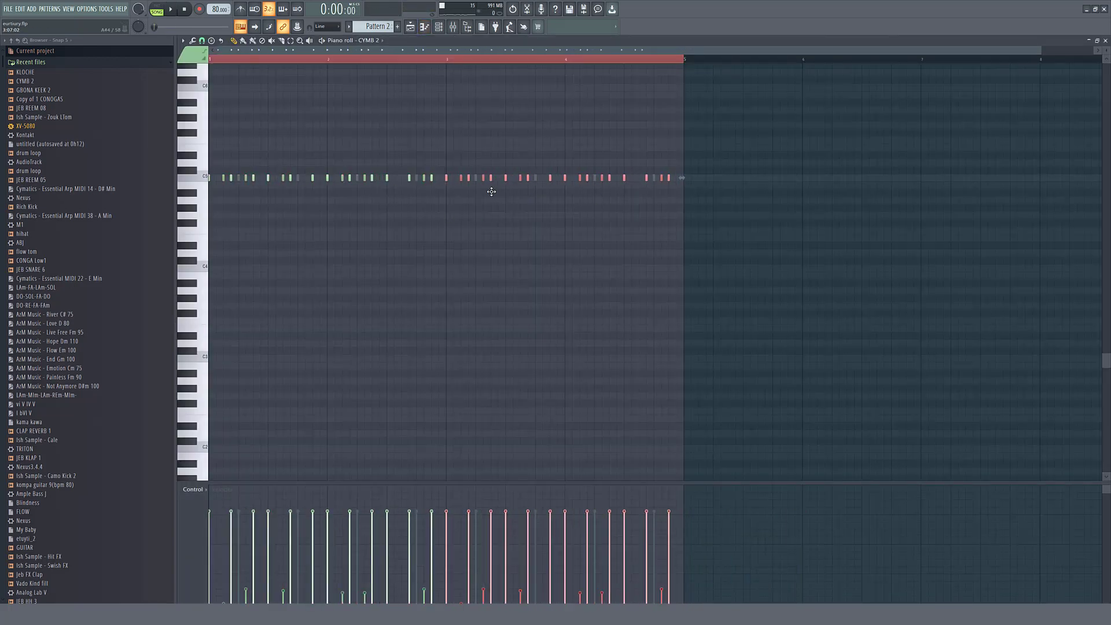
{"action": "key", "text": "F7"}
{"action": "key", "text": "space"}
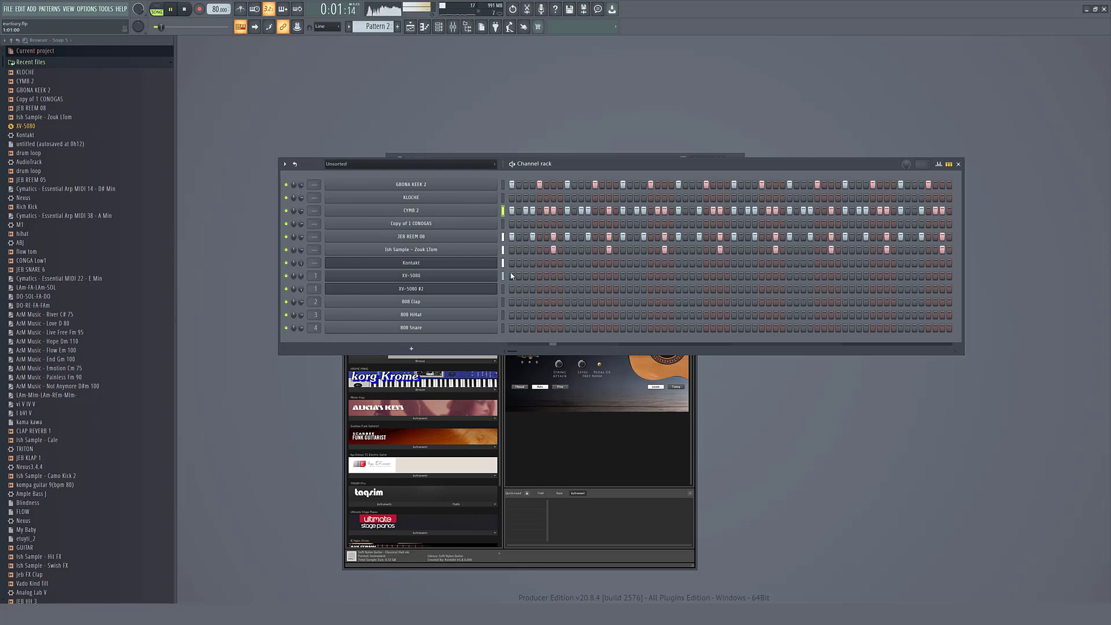
Program Copy of 1 CONOGAS hits on steps 1, 2, 11, 14, 17, 18, 26, 28, 29 and 31, checking by playback
{"action": "left_click", "coordinate": [512, 224]}
{"action": "left_click", "coordinate": [519, 224]}
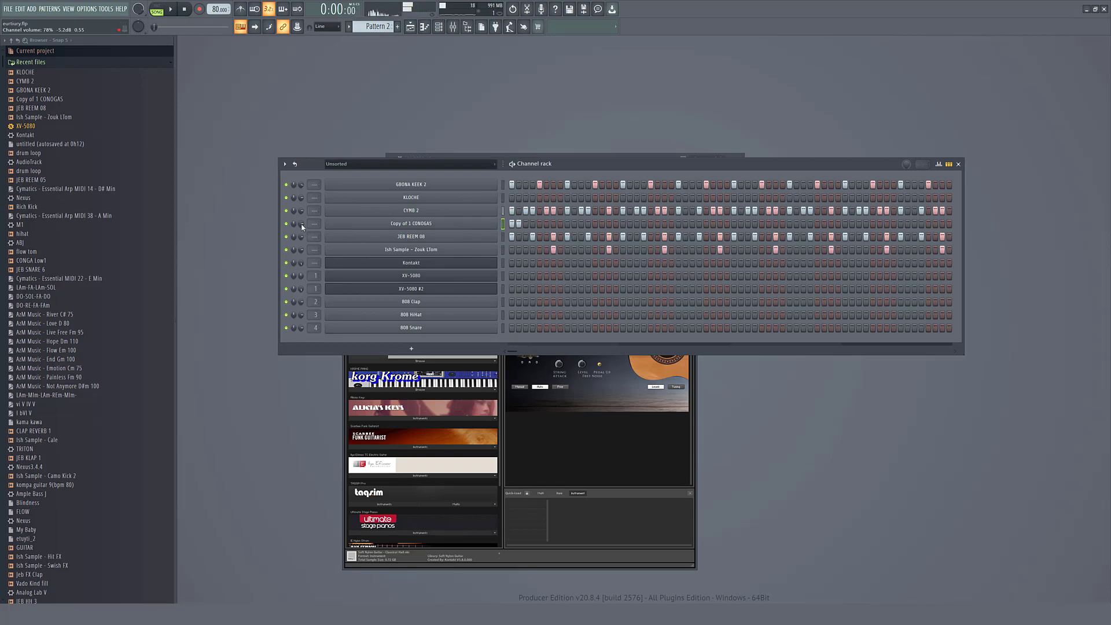
{"action": "left_click", "coordinate": [412, 225]}
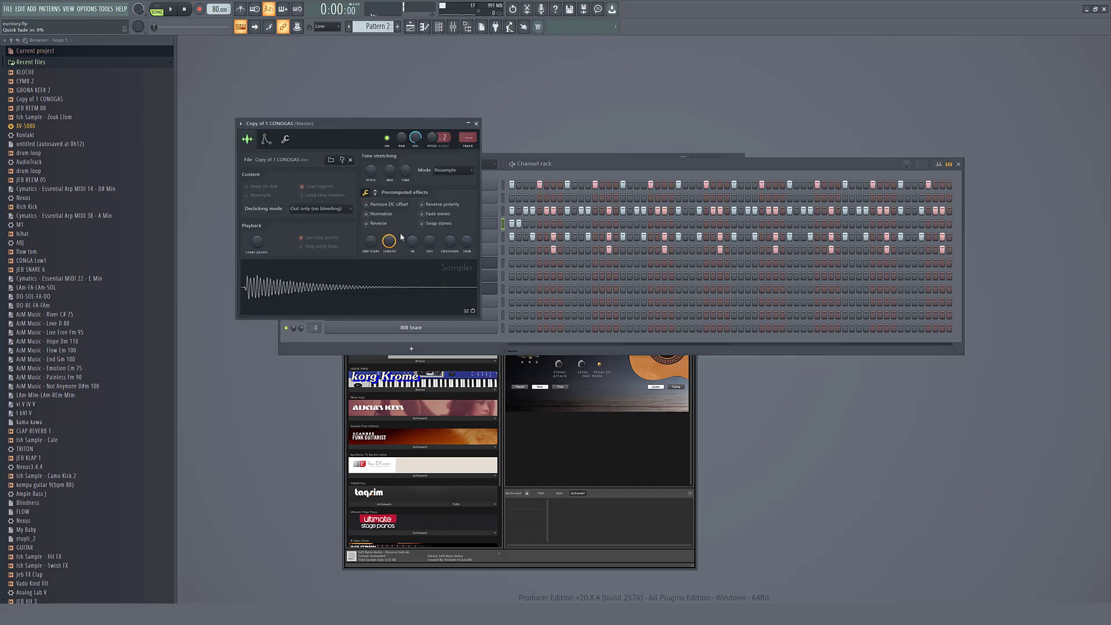
{"action": "left_click", "coordinate": [477, 124]}
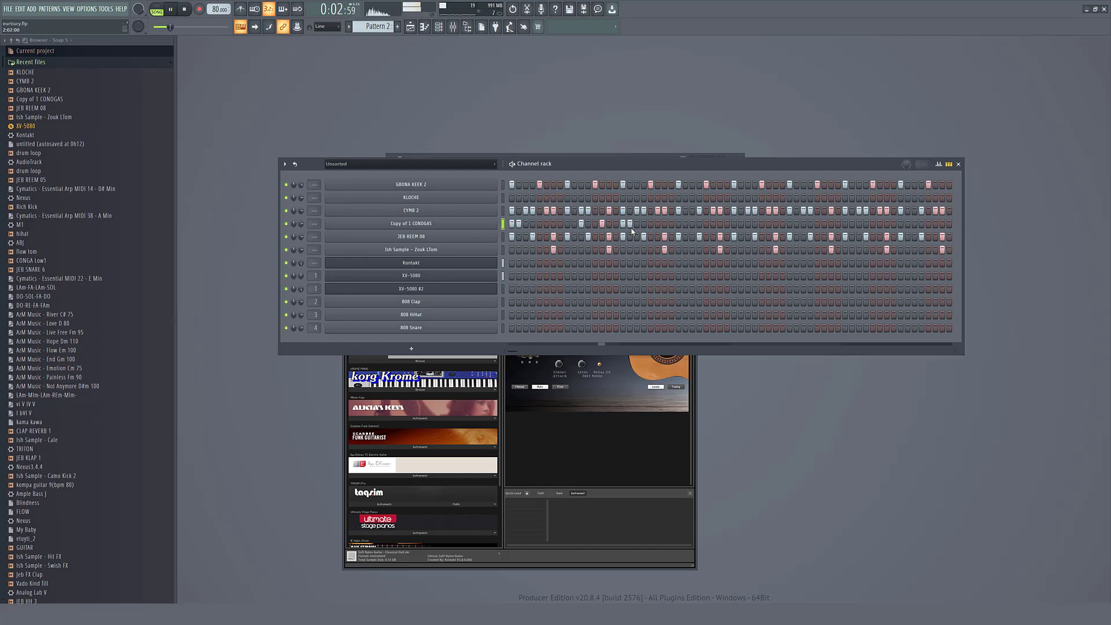
{"action": "left_click", "coordinate": [692, 224]}
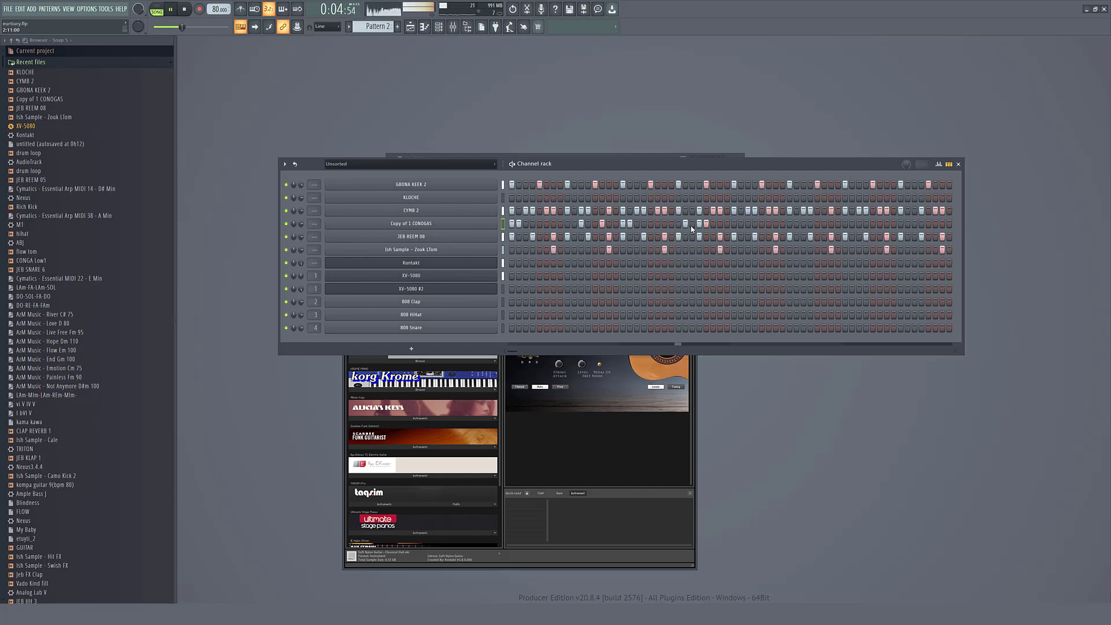
{"action": "key", "text": "space"}
{"action": "key", "text": "space"}
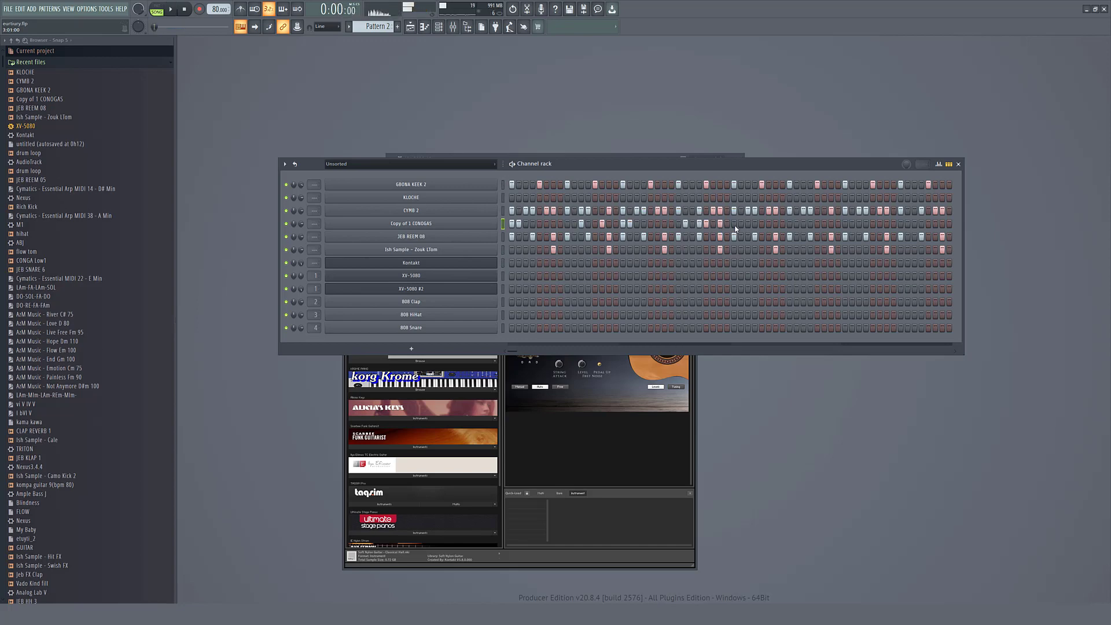
Duplicate the Copy of 1 CONOGAS hits from bars 1–2 into bars 3–4 in the piano roll
{"action": "right_click", "coordinate": [501, 222]}
{"action": "left_click", "coordinate": [517, 223]}
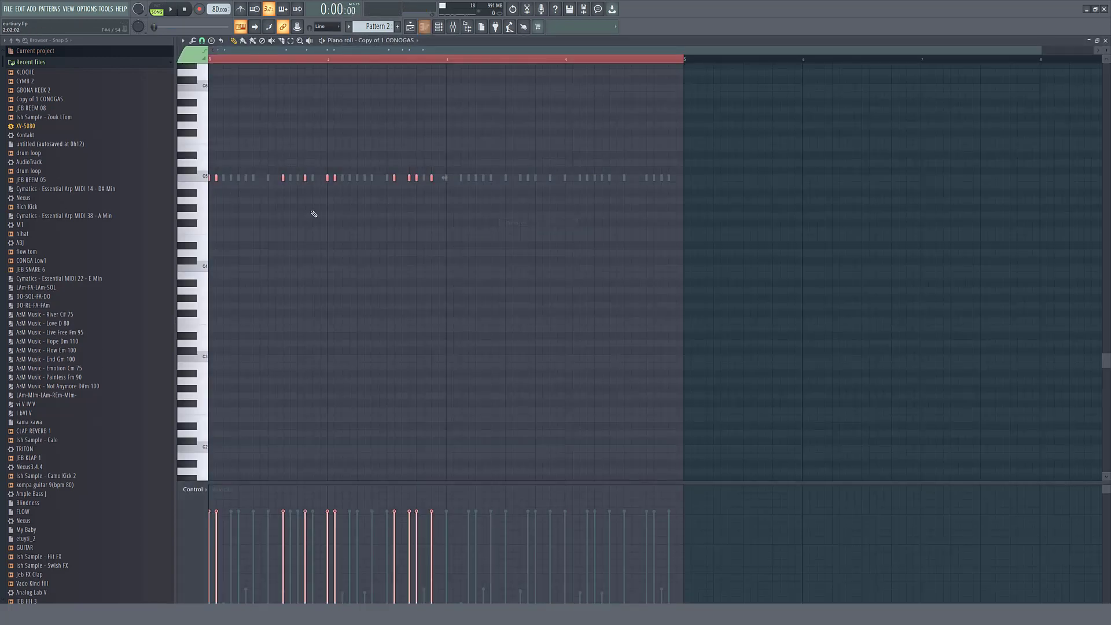
{"action": "left_click_drag", "start_coordinate": [217, 179], "coordinate": [454, 176]}
{"action": "key", "text": "F7"}
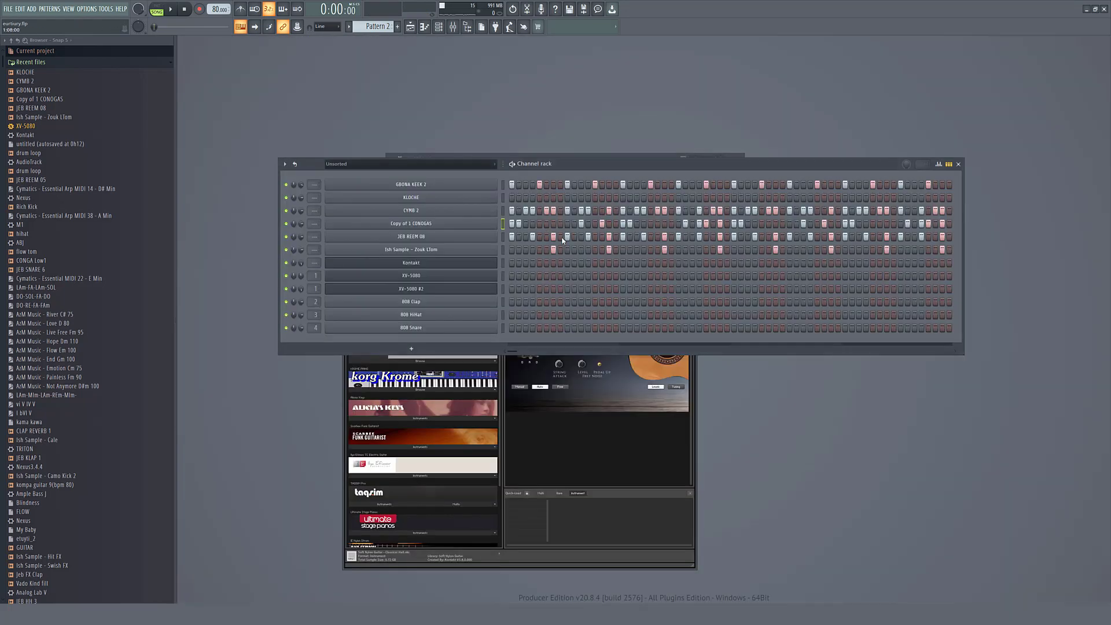
Play the pattern and add extra Copy of 1 CONOGAS hits on steps 48 and 59
{"action": "key", "text": "space"}
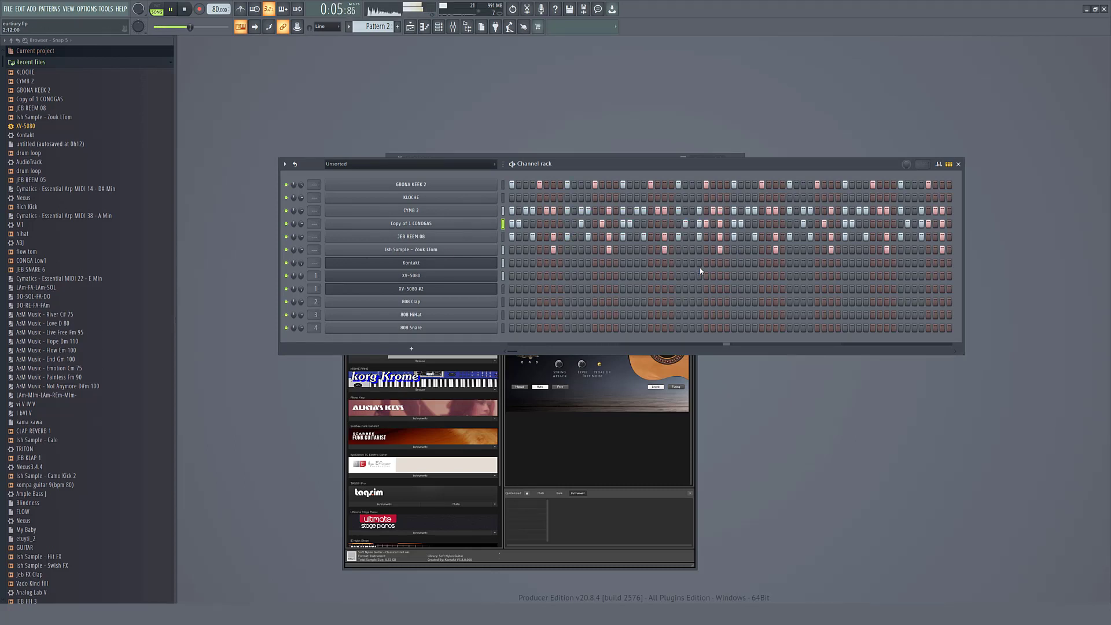
{"action": "left_click", "coordinate": [839, 223]}
{"action": "left_click", "coordinate": [914, 224]}
{"action": "key", "text": "space"}
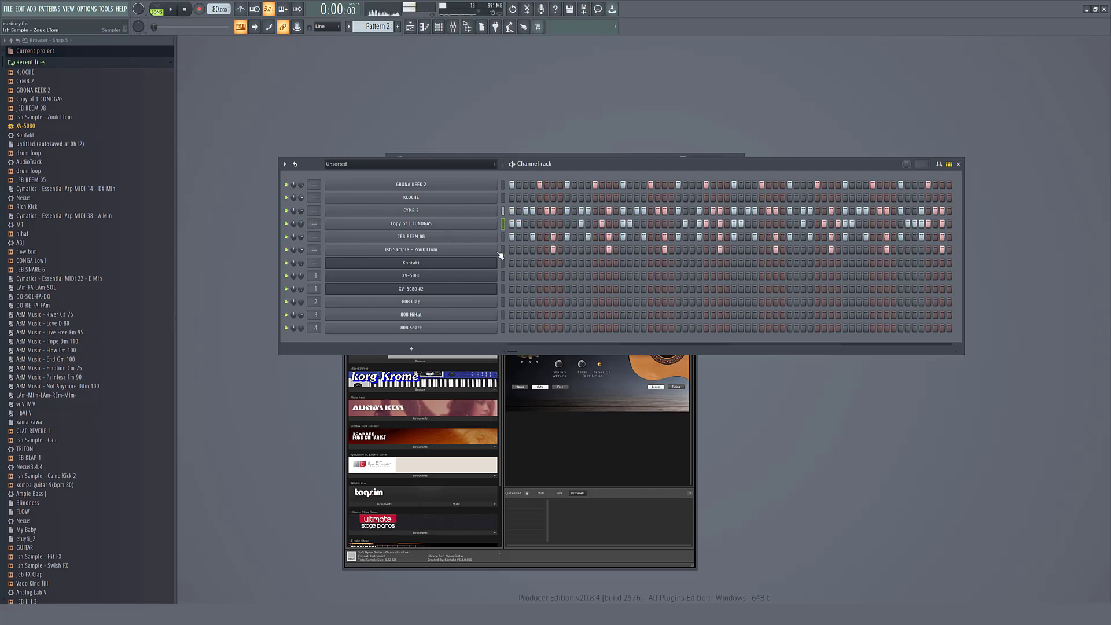
Program KLOCHE hits on steps 1, 4, 9, 12, 17, 20, 25, 28, 31, 33 and 36, checking by playback
{"action": "left_click", "coordinate": [512, 197]}
{"action": "left_click", "coordinate": [532, 197]}
{"action": "key", "text": "space"}
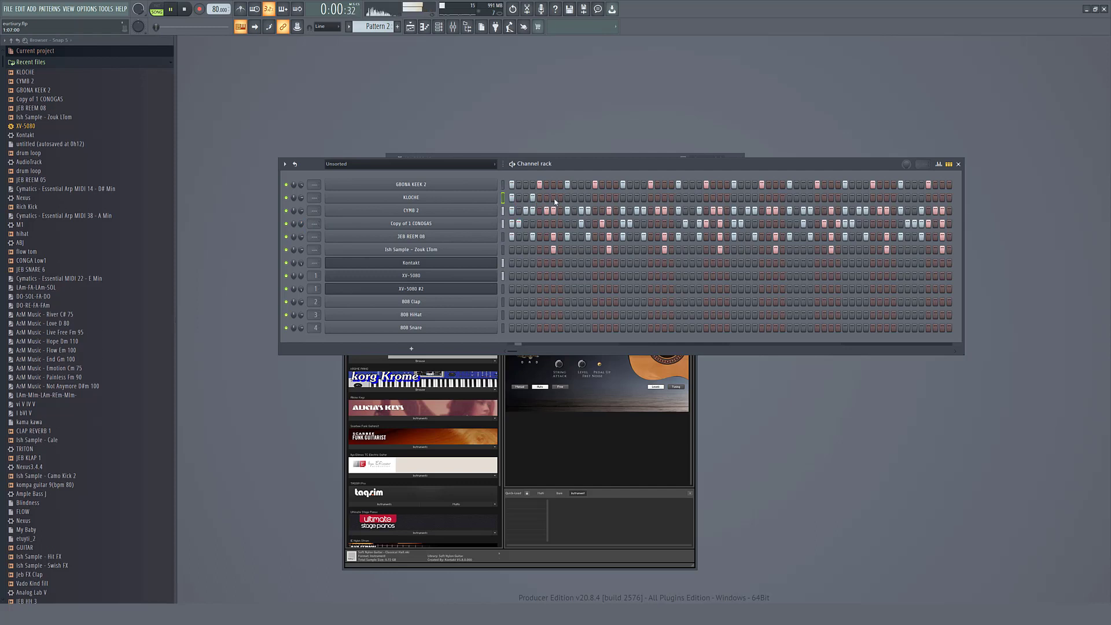
{"action": "left_click", "coordinate": [566, 199]}
{"action": "left_click", "coordinate": [588, 198]}
{"action": "left_click", "coordinate": [623, 197]}
{"action": "left_click", "coordinate": [644, 197]}
{"action": "left_click", "coordinate": [679, 198]}
{"action": "left_click", "coordinate": [692, 198]}
{"action": "left_click", "coordinate": [720, 198]}
{"action": "key", "text": "space"}
{"action": "key", "text": "space"}
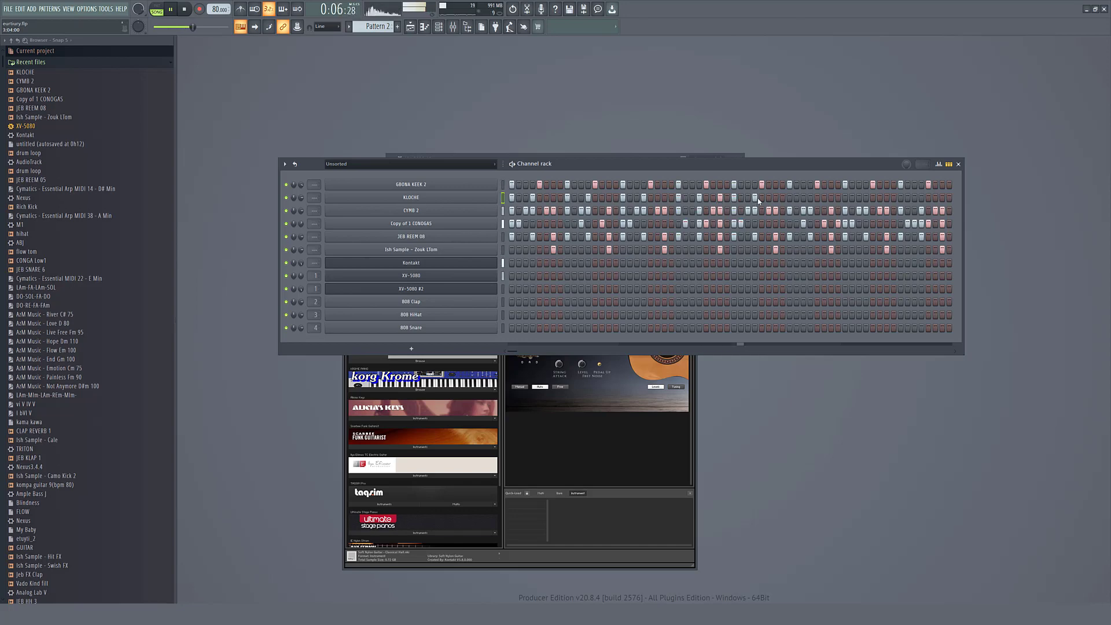
{"action": "key", "text": "space"}
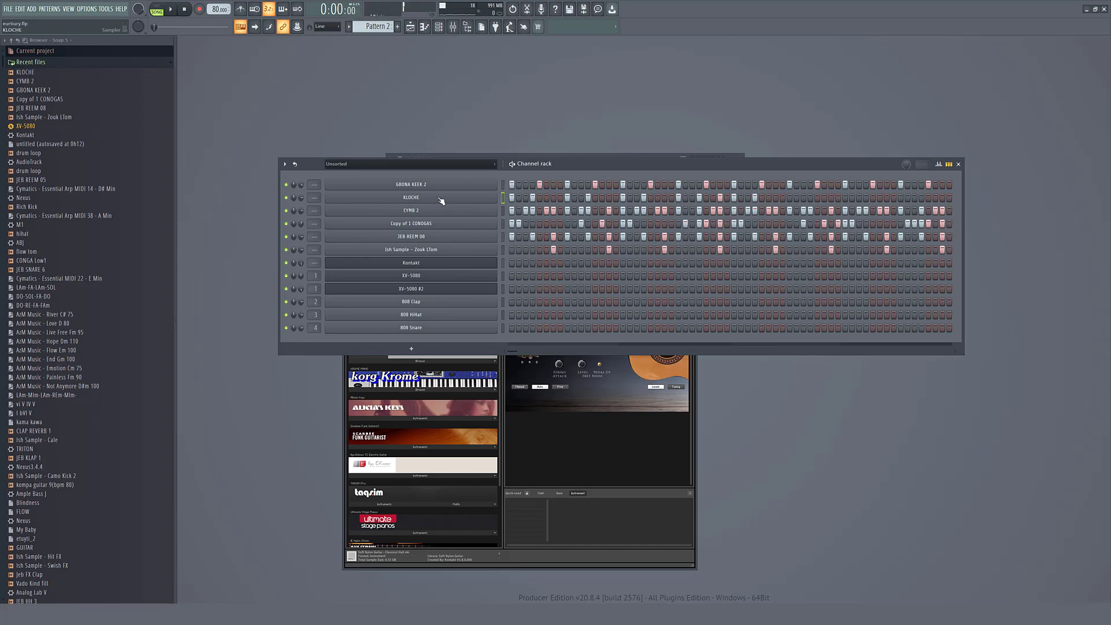
Delete the two KLOCHE hits in bar 3, duplicate bars 1–2 into bars 3–4, and play the result
{"action": "right_click", "coordinate": [497, 197]}
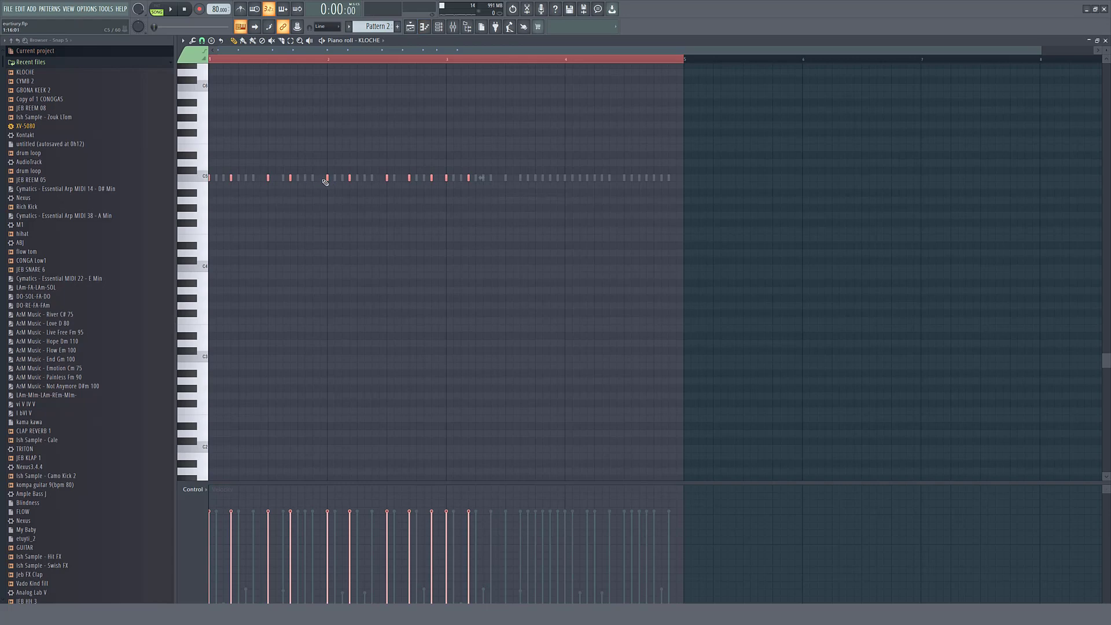
{"action": "right_click", "coordinate": [468, 178]}
{"action": "right_click", "coordinate": [446, 177]}
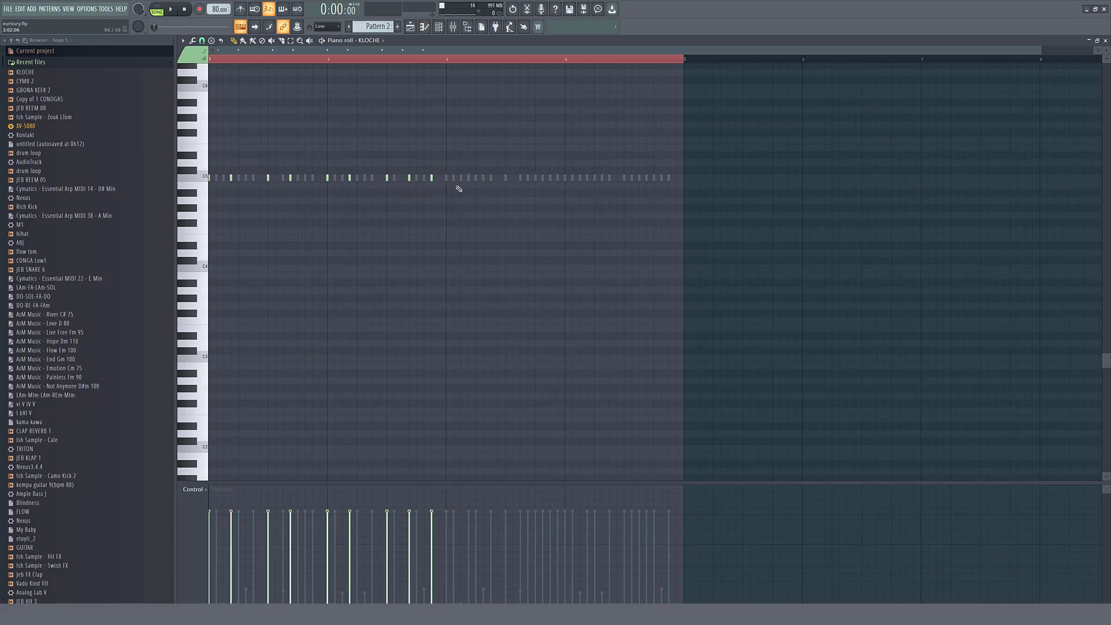
{"action": "key", "text": "ctrl+a"}
{"action": "key", "text": "ctrl+b"}
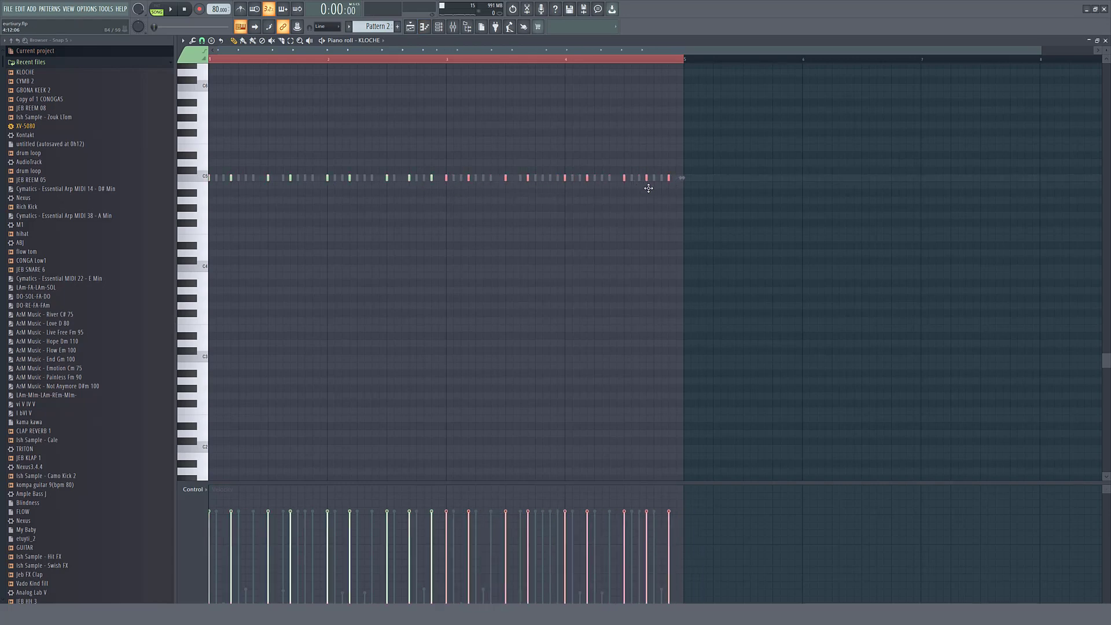
{"action": "key", "text": "F7"}
{"action": "key", "text": "space"}
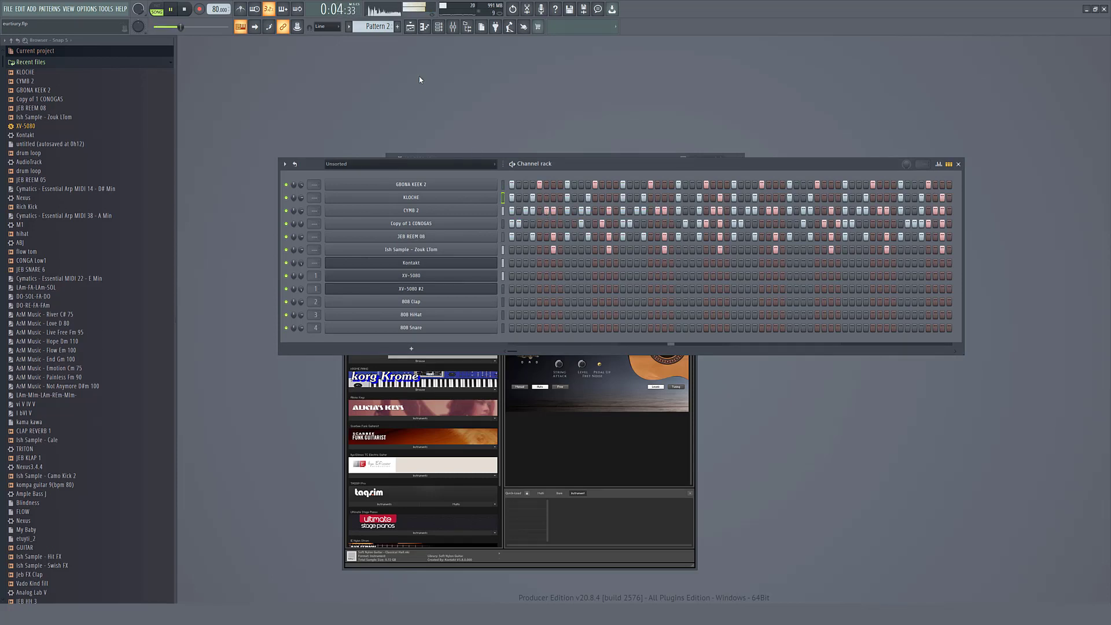
Switch to Pattern 1 with playback stopped and add the ABJ bass plugin below XV-5080 #2 in the channel rack
{"action": "scroll", "coordinate": [386, 27], "scroll_direction": "down", "scroll_amount": 1}
{"action": "key", "text": "space"}
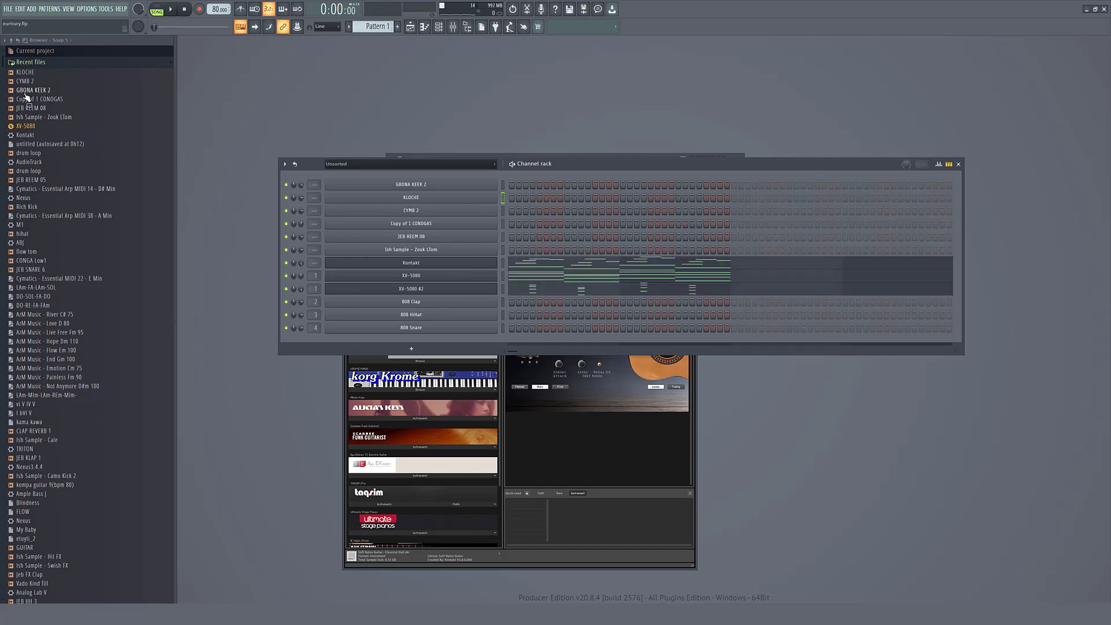
{"action": "left_click_drag", "start_coordinate": [24, 126], "coordinate": [600, 267]}
Draw a short ABJ bass note at the start and end of each half bar on A#3, F#3, C#4 and G#3, checking by playback
{"action": "right_click", "coordinate": [487, 302]}
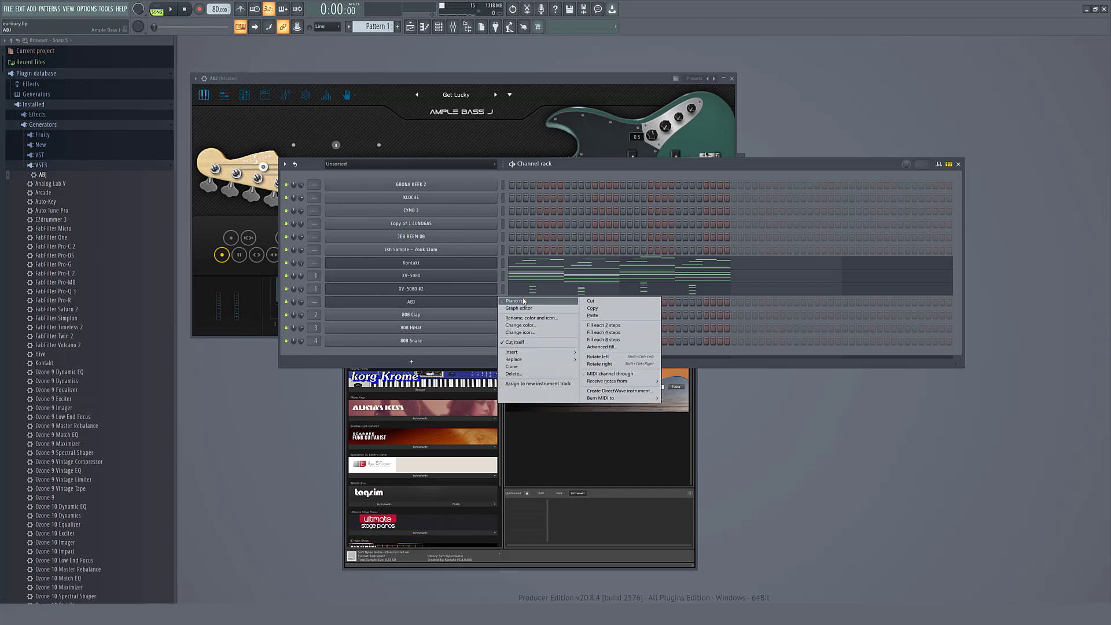
{"action": "left_click", "coordinate": [524, 301]}
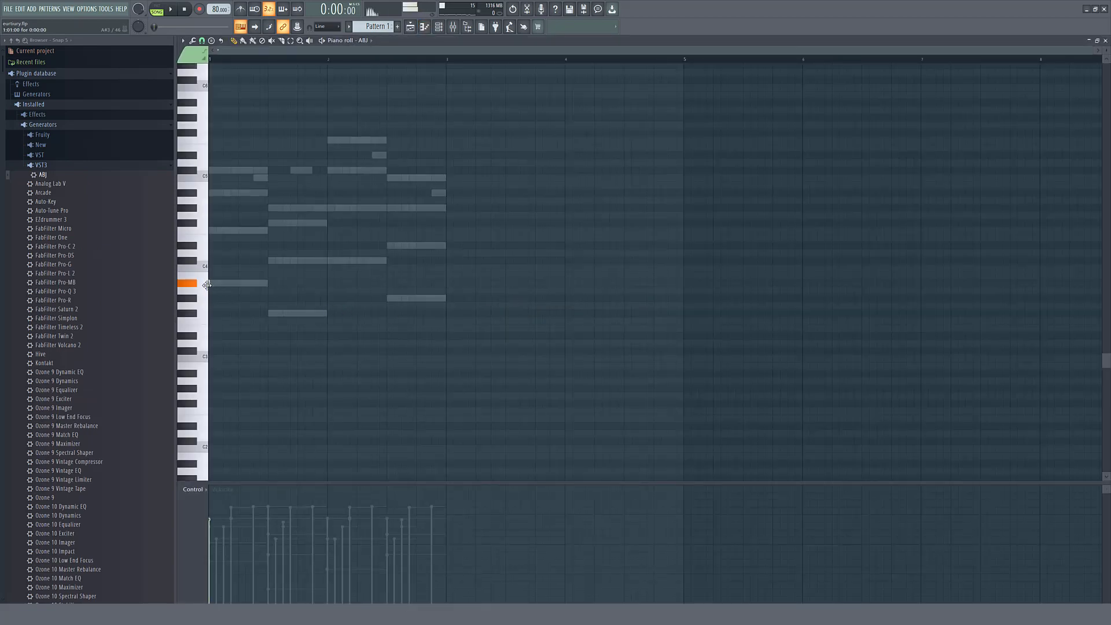
{"action": "key", "text": "space"}
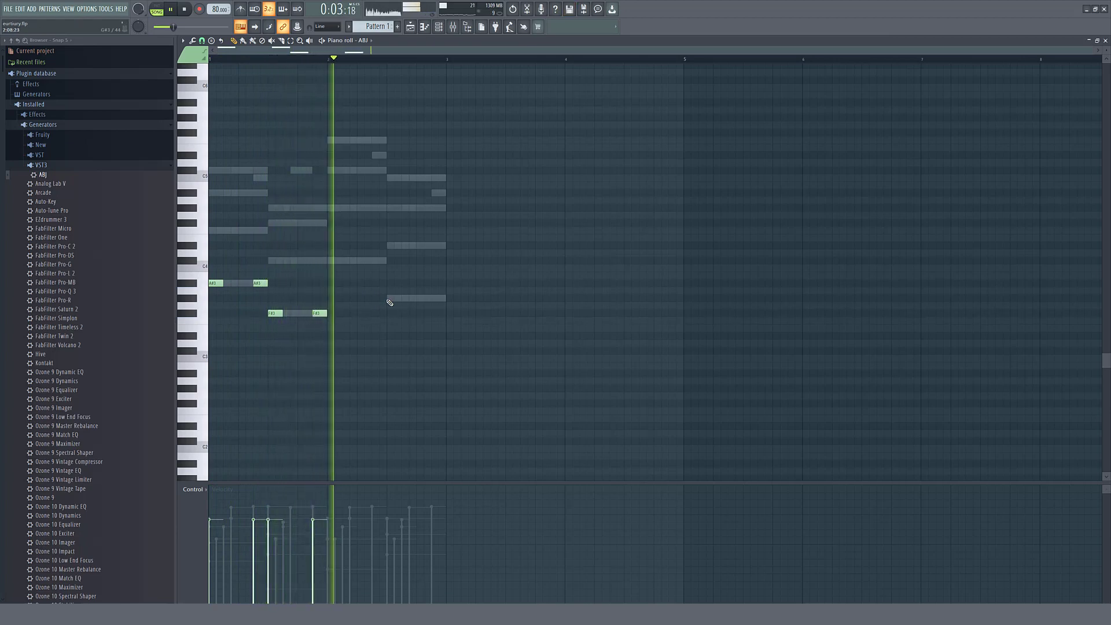
{"action": "key", "text": "space"}
{"action": "left_click", "coordinate": [330, 260]}
{"action": "key", "text": "space"}
{"action": "left_click", "coordinate": [376, 260]}
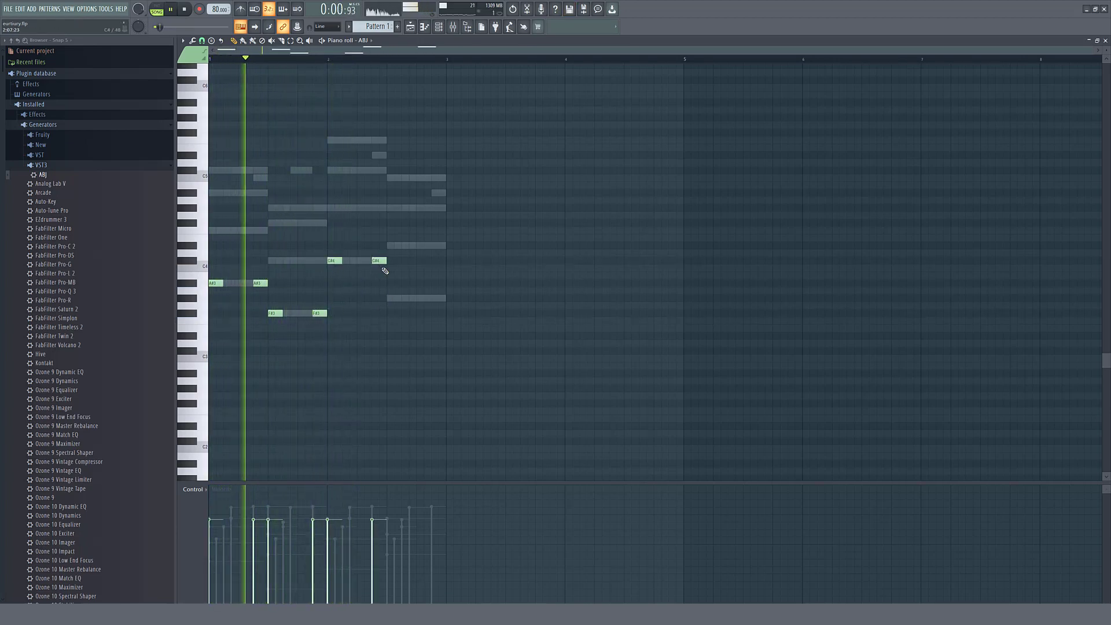
{"action": "left_click", "coordinate": [388, 297]}
{"action": "left_click", "coordinate": [435, 298]}
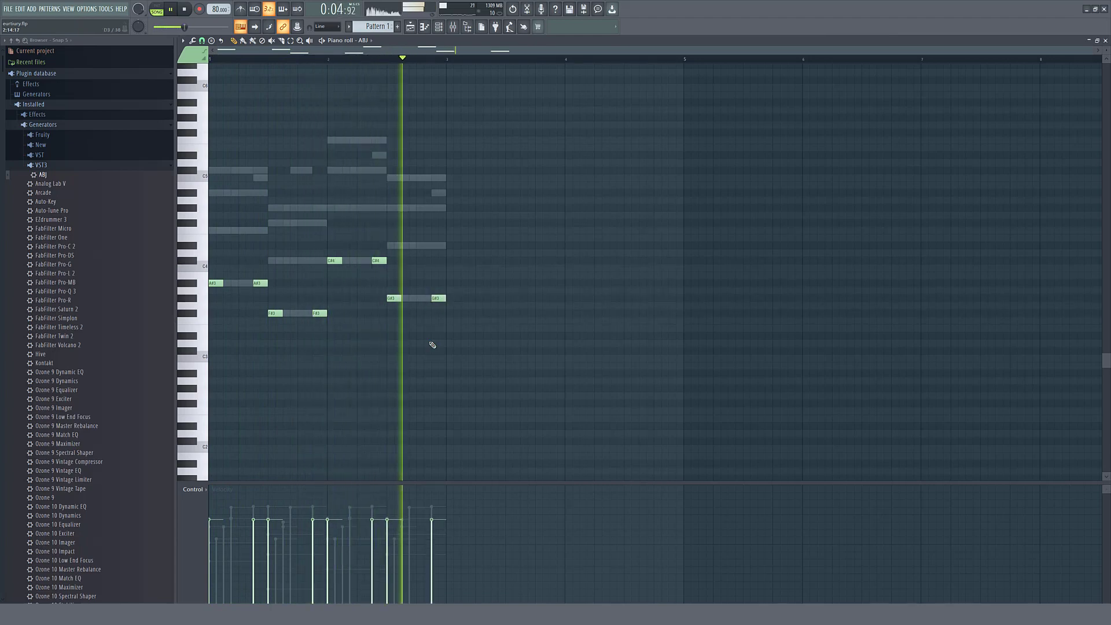
{"action": "key", "text": "space"}
{"action": "key", "text": "F7"}
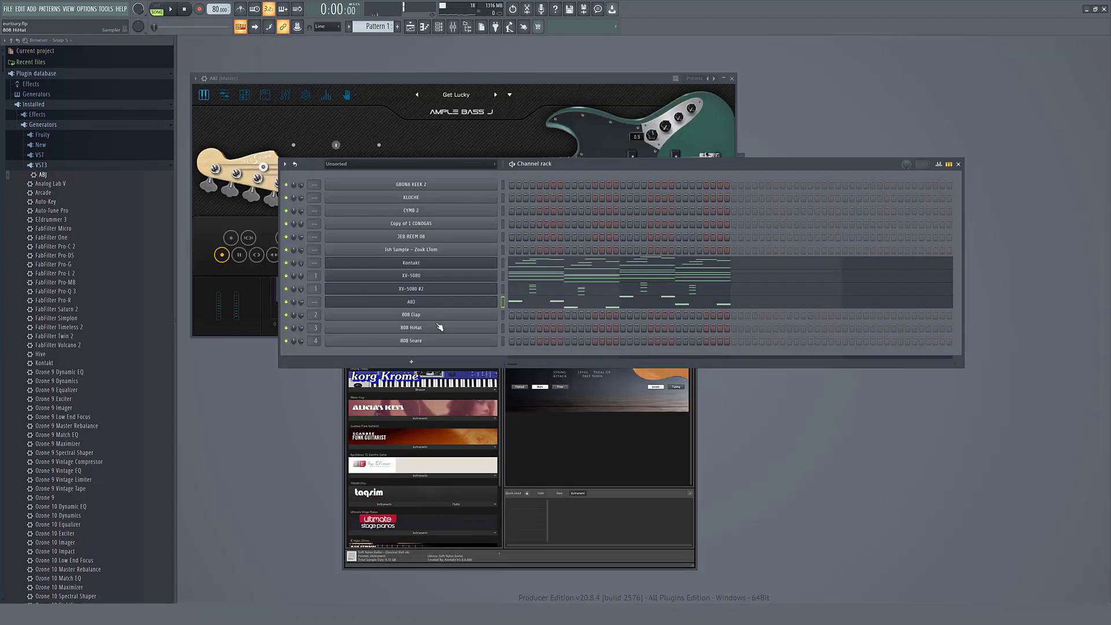
Insert another Kontakt channel next to the existing Kontakt and load the Scarbee Funk Guitarist instrument into it
{"action": "right_click", "coordinate": [468, 267]}
{"action": "mouse_move", "coordinate": [509, 315]}
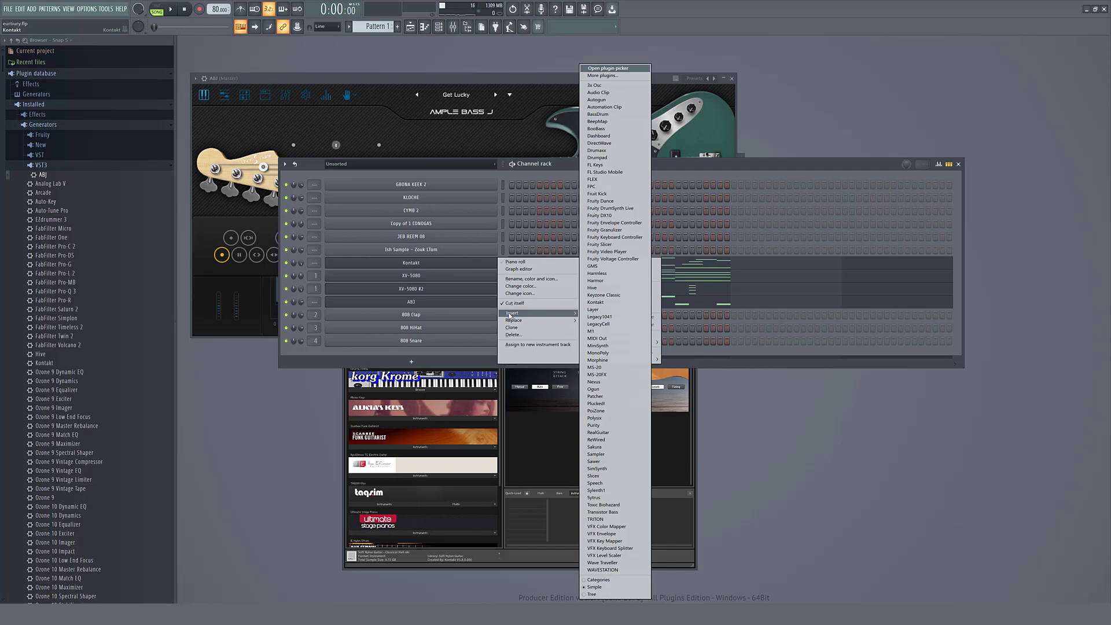
{"action": "left_click", "coordinate": [595, 302]}
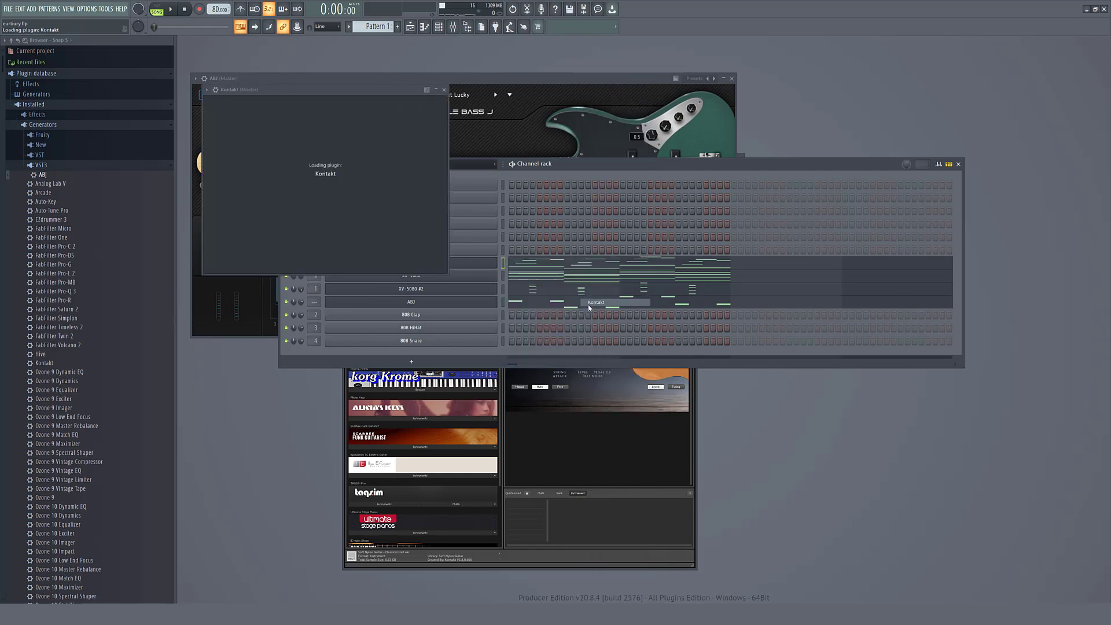
{"action": "left_click", "coordinate": [257, 292]}
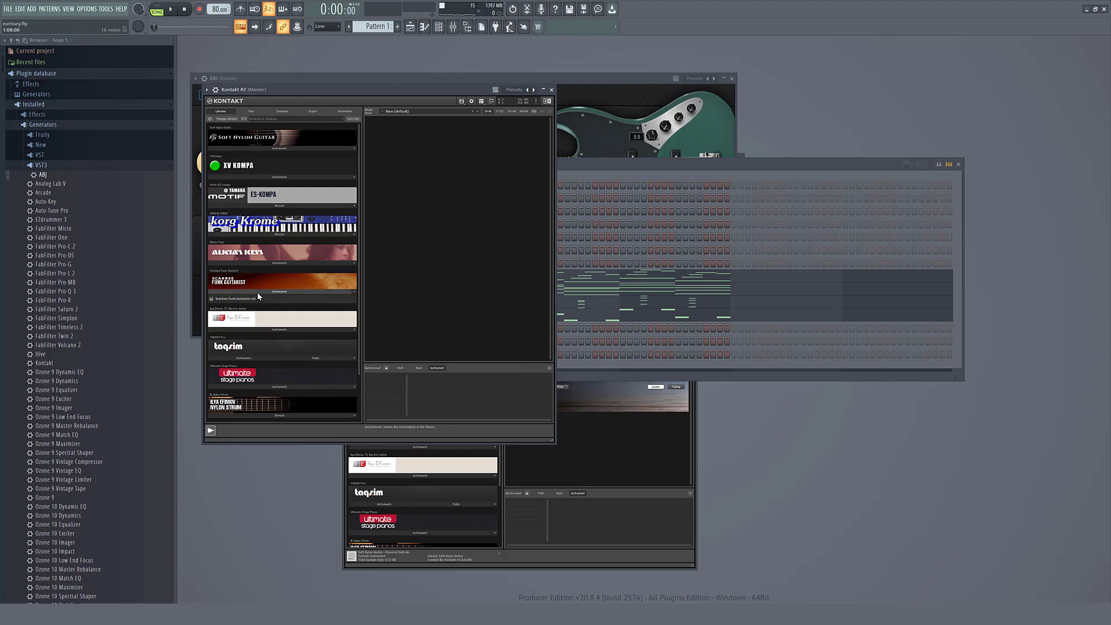
{"action": "left_click_drag", "start_coordinate": [255, 298], "coordinate": [466, 245]}
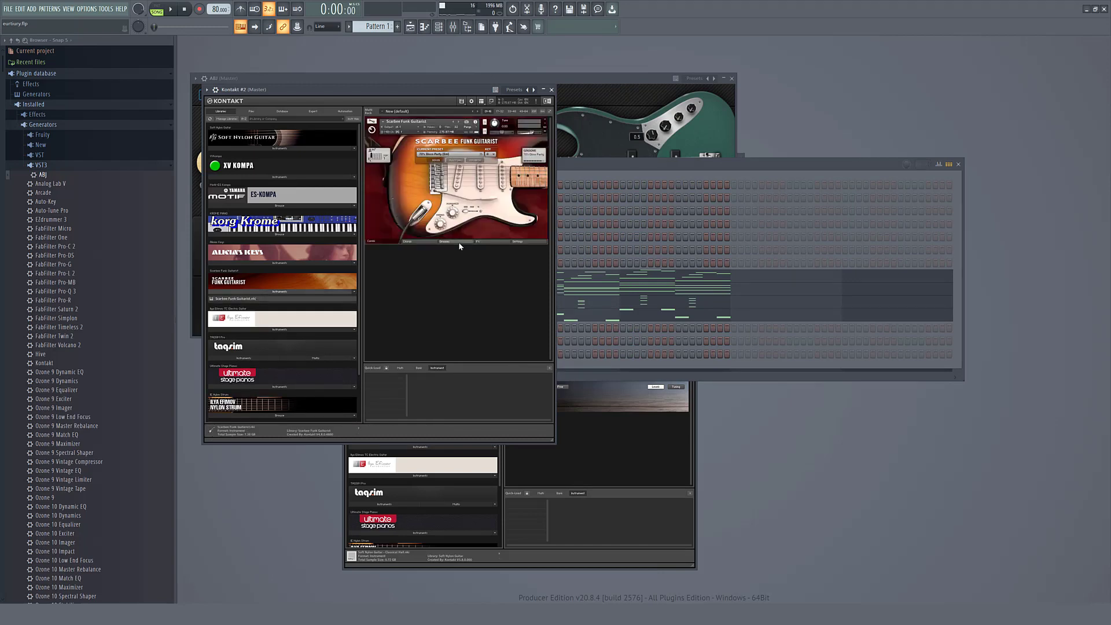
Choose the empty chord mapping preset in Scarbee Funk Guitarist and record four chords into it through MIDI input
{"action": "left_click", "coordinate": [417, 242]}
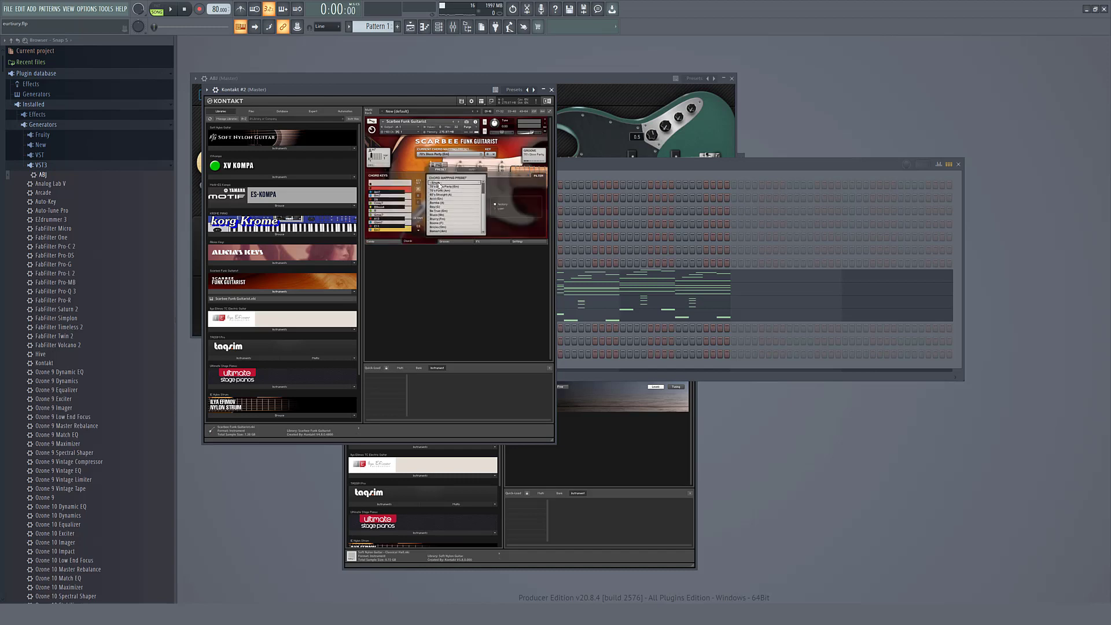
{"action": "left_click", "coordinate": [438, 183]}
{"action": "left_click", "coordinate": [478, 169]}
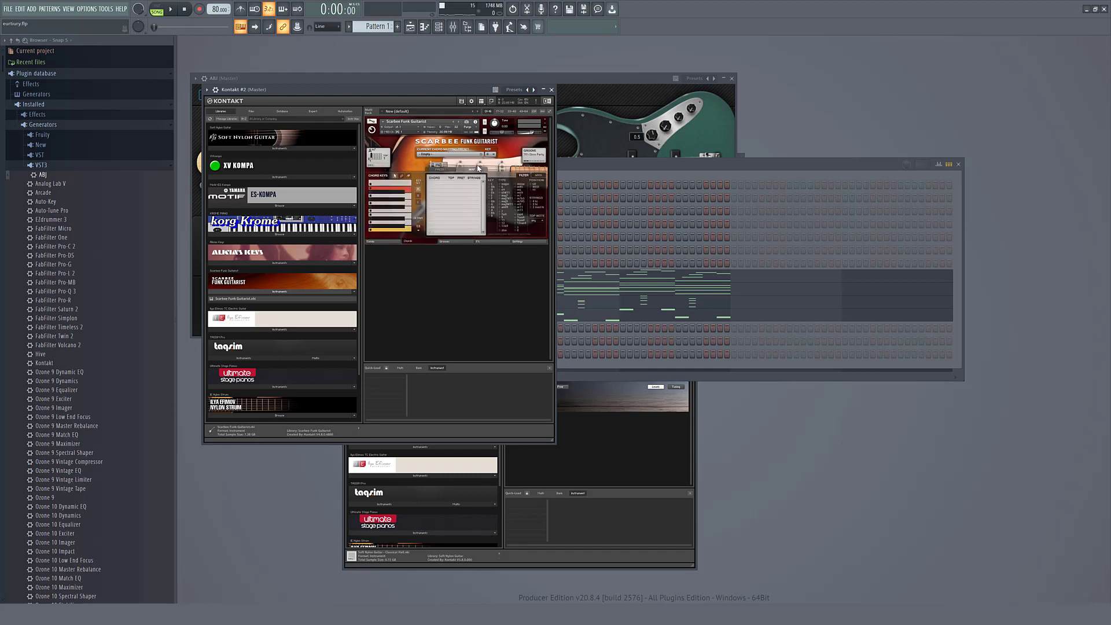
{"action": "left_click", "coordinate": [538, 175]}
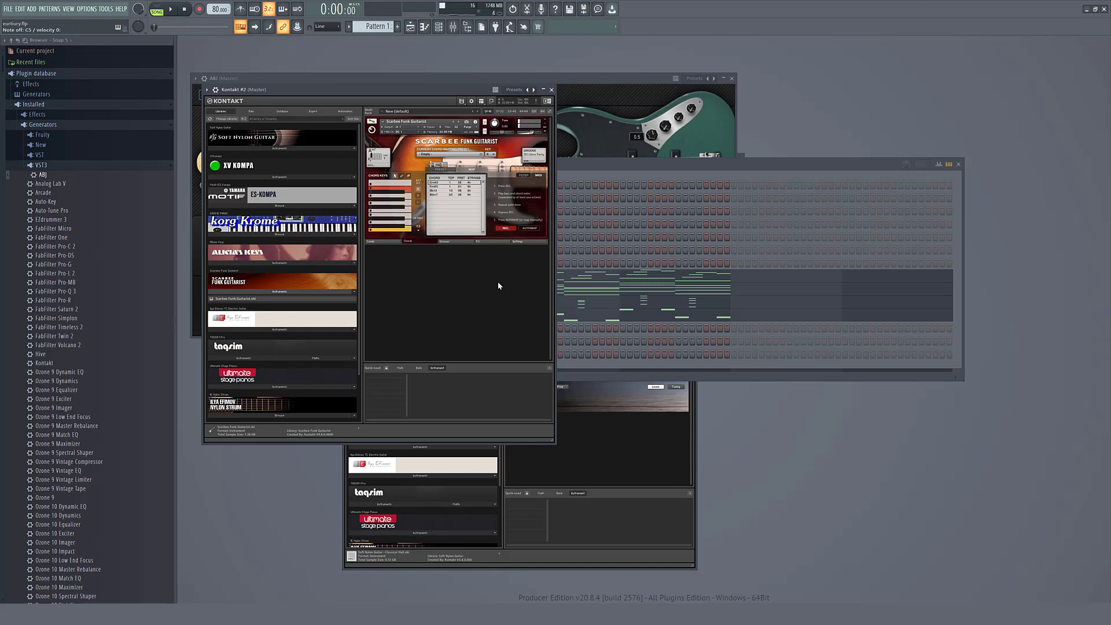
{"action": "left_click", "coordinate": [507, 228]}
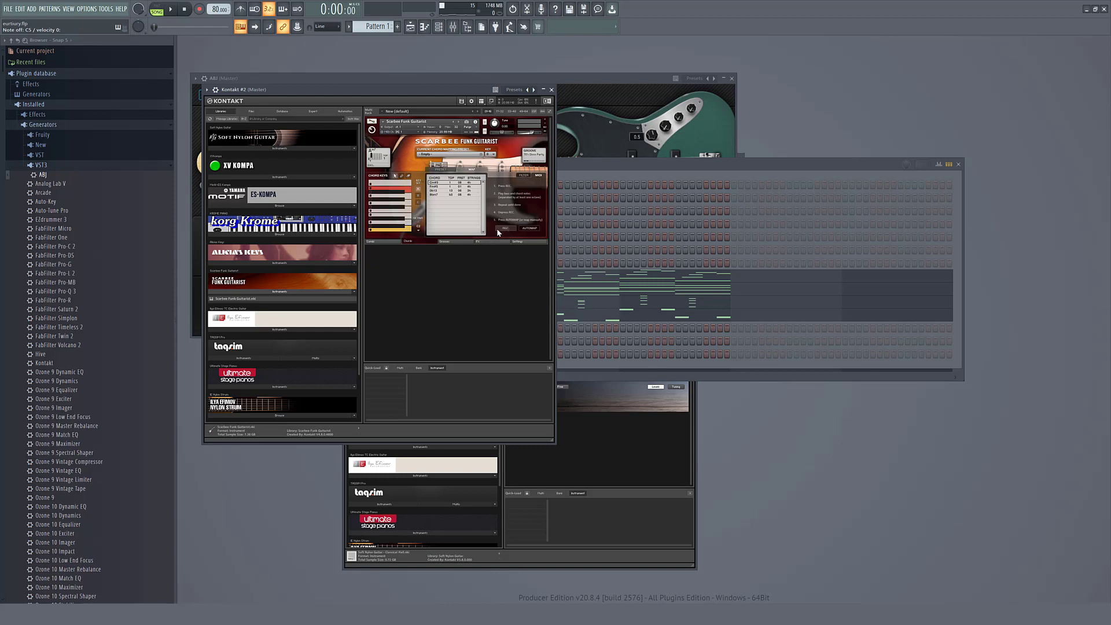
Load a groove mapping from the user presets, then return to the chord list and select the second recorded chord
{"action": "left_click", "coordinate": [448, 243]}
{"action": "left_click", "coordinate": [374, 209]}
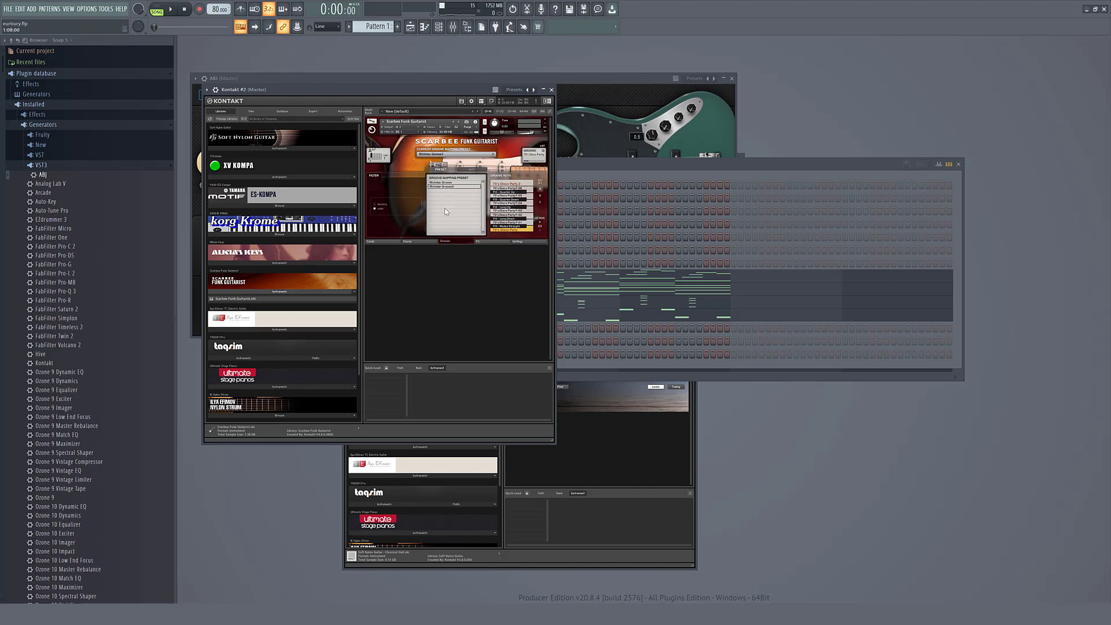
{"action": "left_click", "coordinate": [427, 243]}
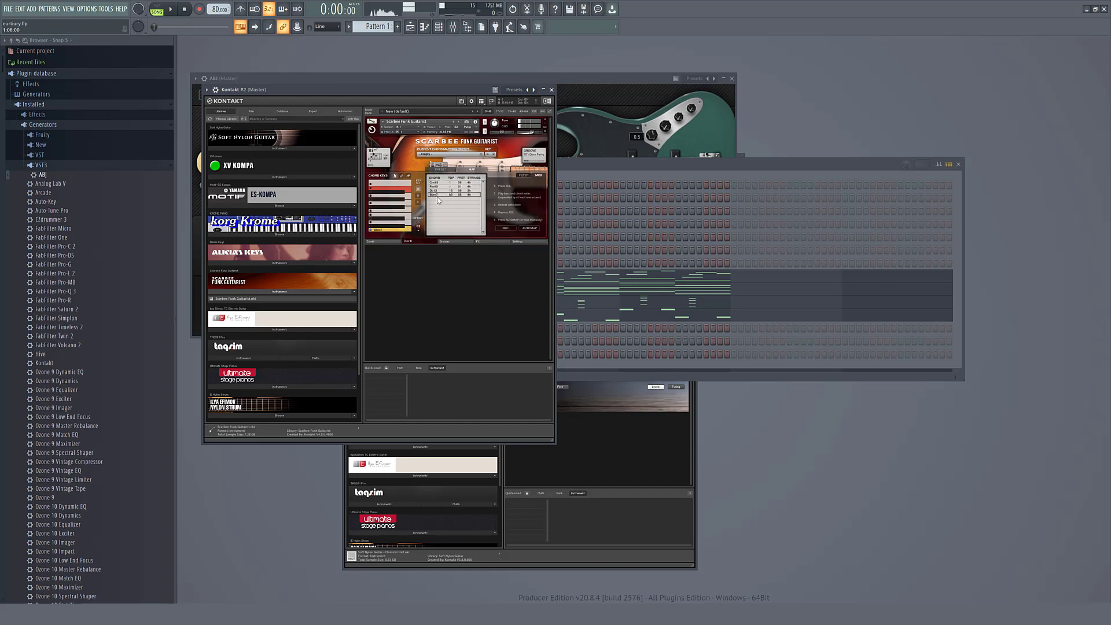
{"action": "left_click", "coordinate": [436, 187]}
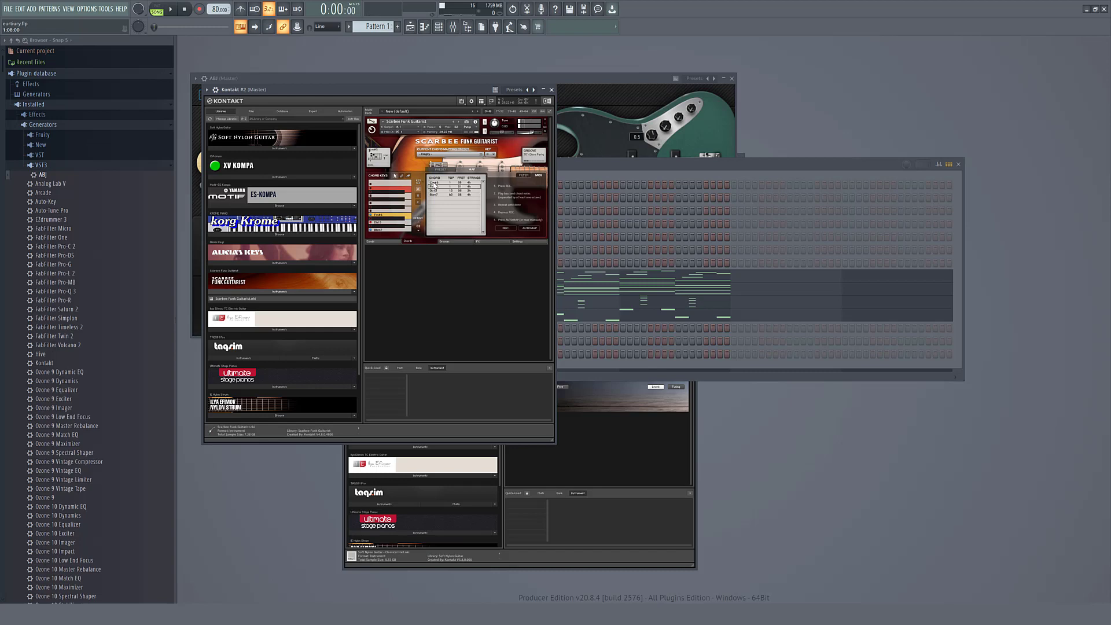
Draw half-bar trigger notes C4, D4, E4 and F4 in sequence in the Kontakt #2 piano roll
{"action": "left_click", "coordinate": [585, 168]}
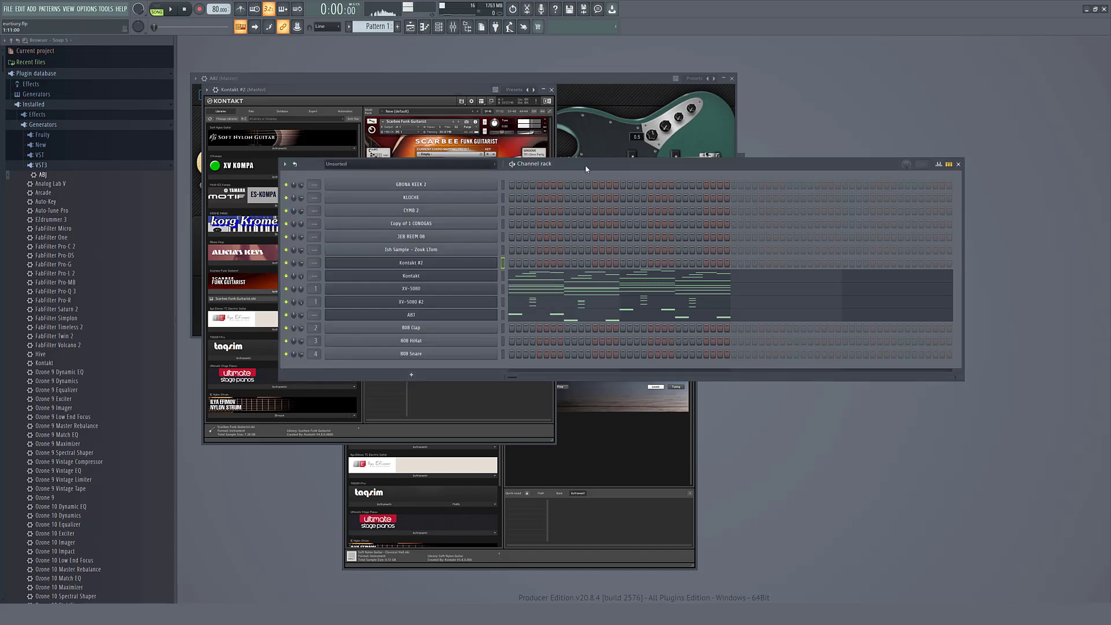
{"action": "right_click", "coordinate": [496, 259]}
{"action": "left_click", "coordinate": [515, 262]}
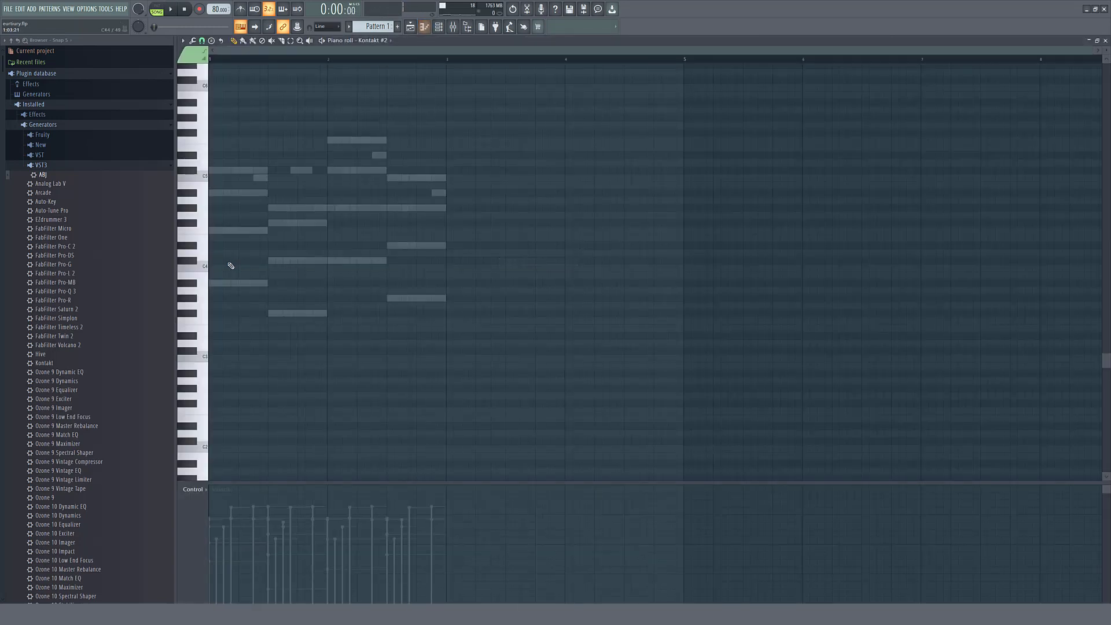
{"action": "left_click", "coordinate": [212, 268]}
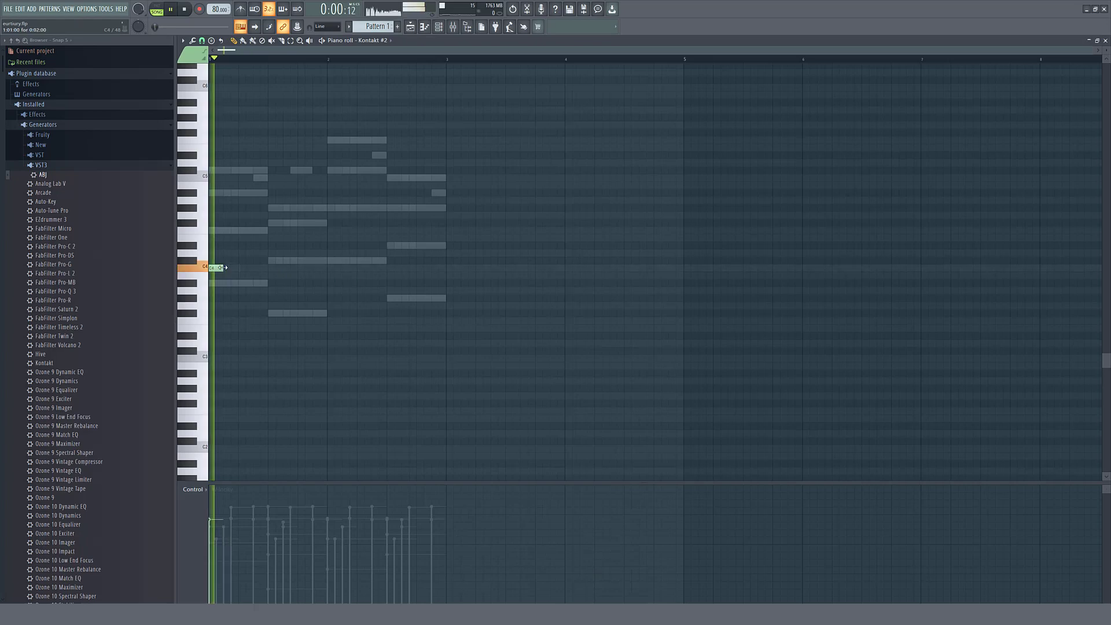
{"action": "left_click_drag", "start_coordinate": [224, 268], "coordinate": [268, 251]}
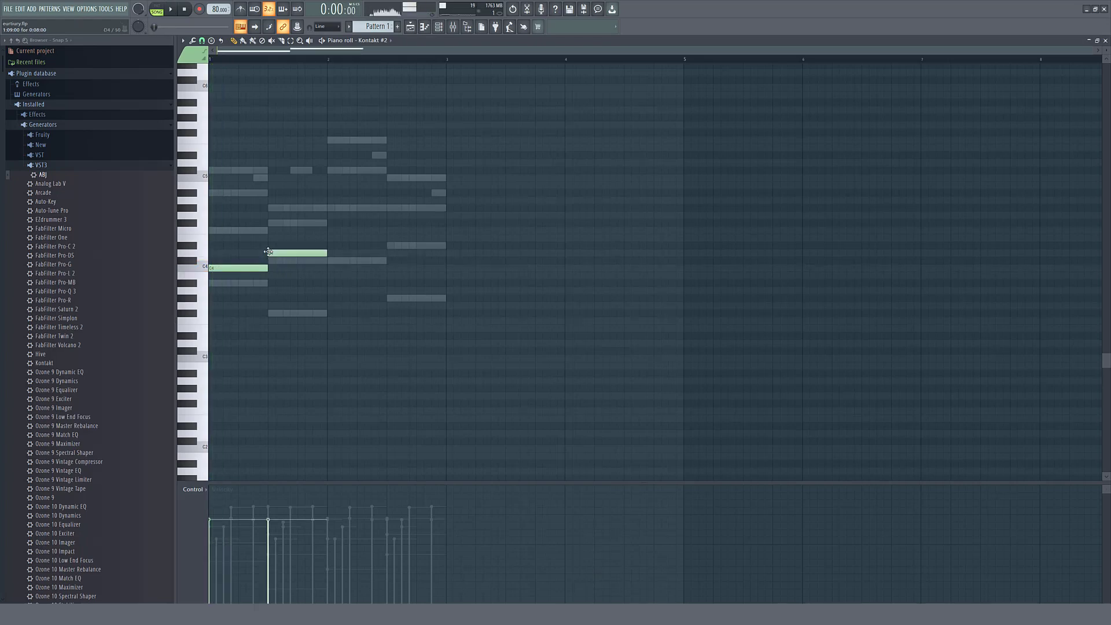
{"action": "left_click", "coordinate": [330, 239]}
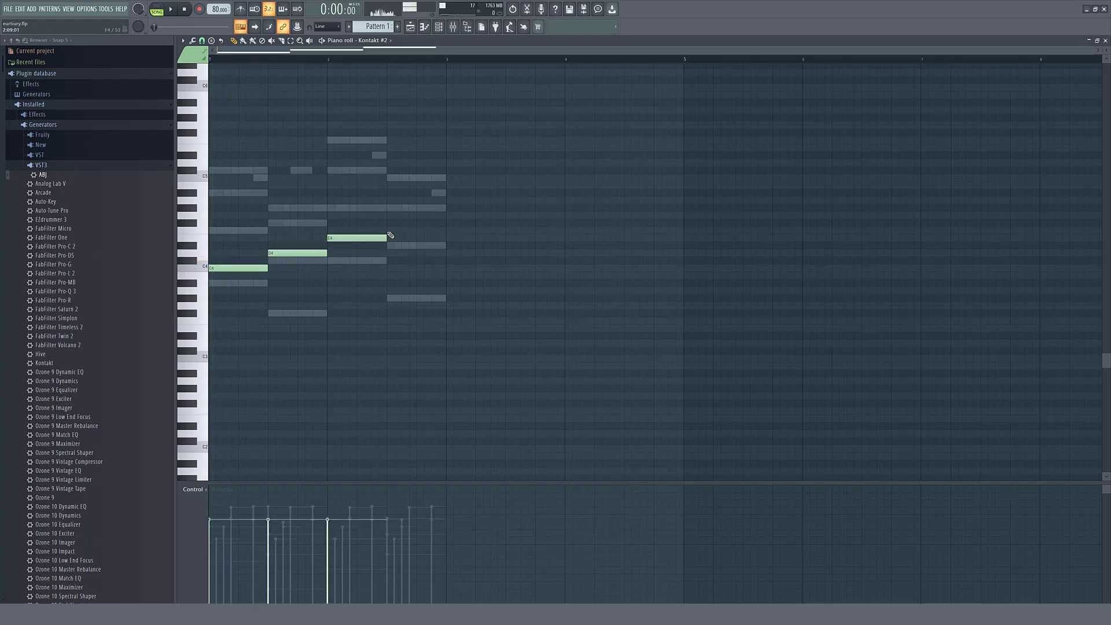
{"action": "left_click", "coordinate": [389, 231]}
{"action": "key", "text": "F7"}
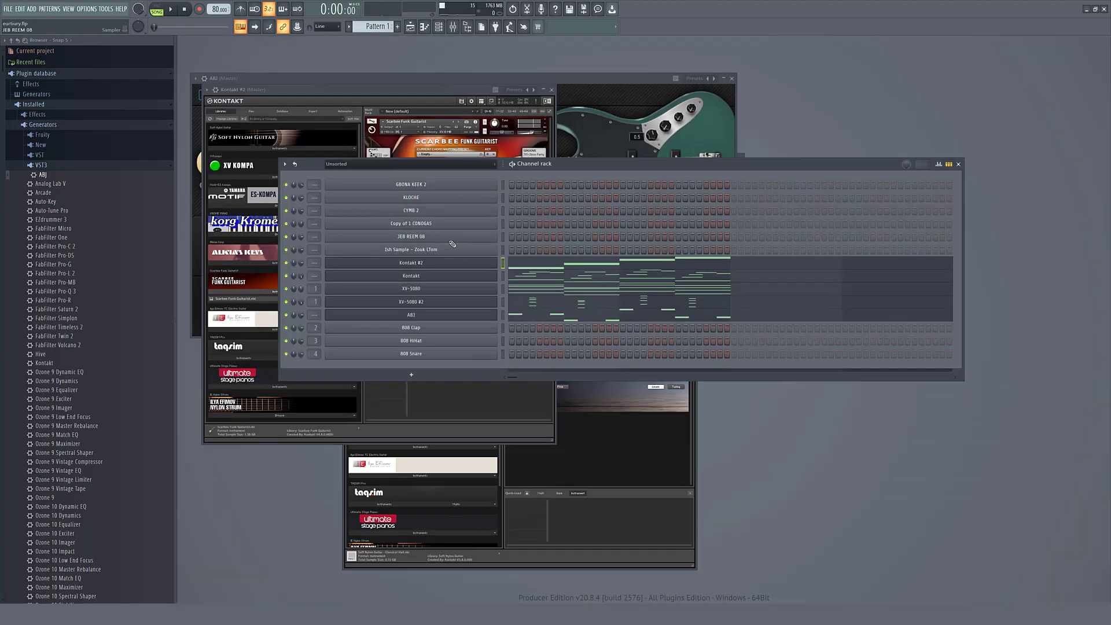
Play back the pattern, clone the XV-5080 #2 channel and open the new channel's plugin
{"action": "key", "text": "space"}
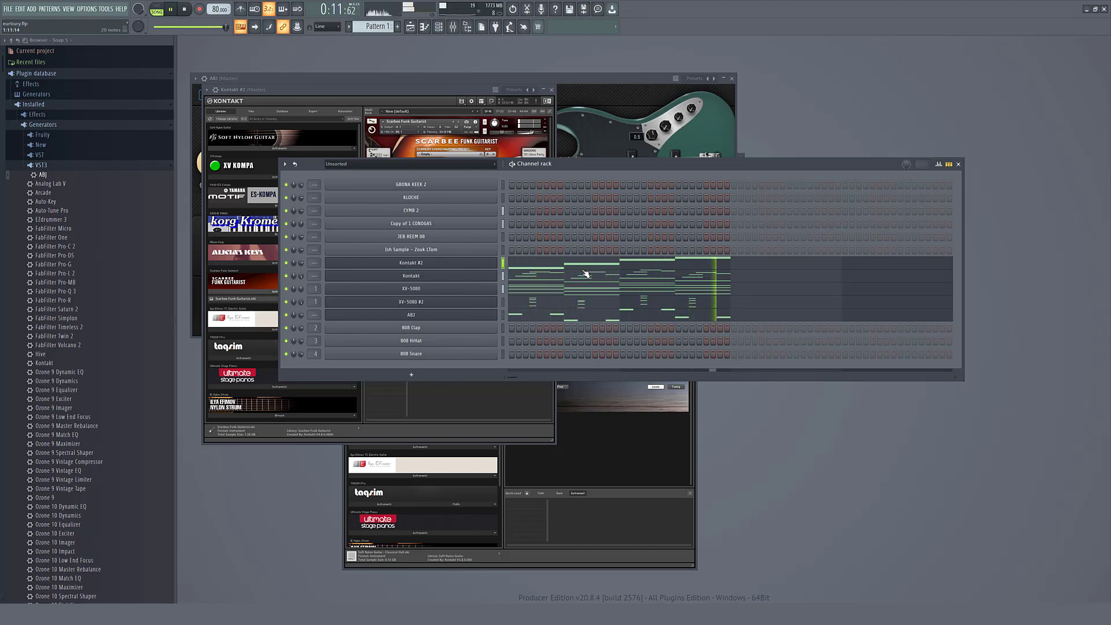
{"action": "key", "text": "alt+c"}
{"action": "right_click", "coordinate": [288, 288]}
{"action": "left_click", "coordinate": [308, 293]}
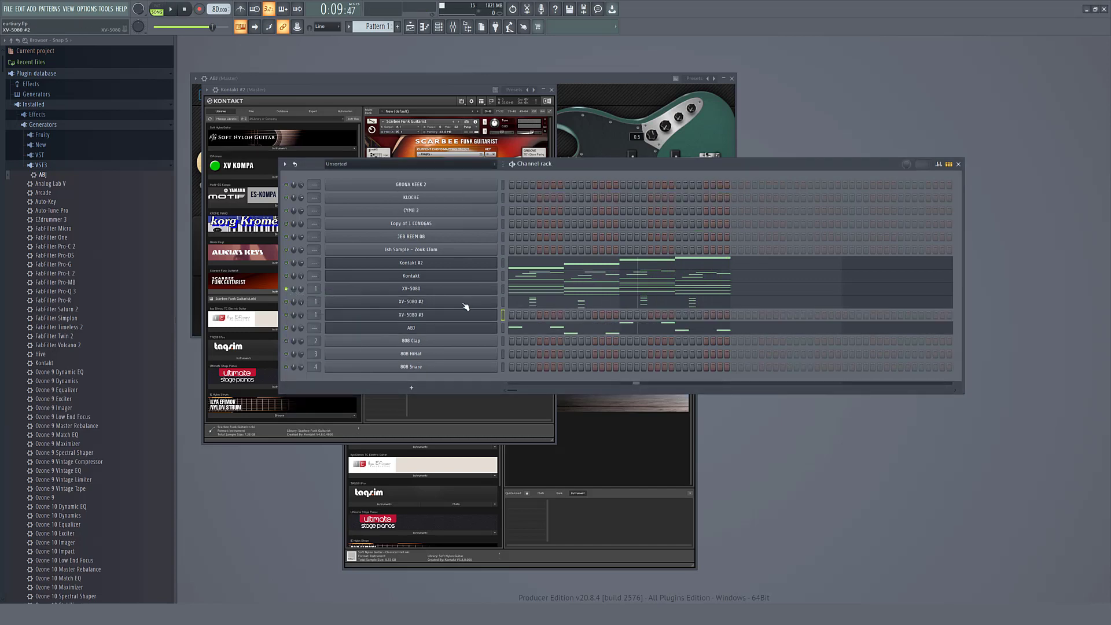
{"action": "right_click", "coordinate": [501, 317]}
{"action": "left_click", "coordinate": [481, 318]}
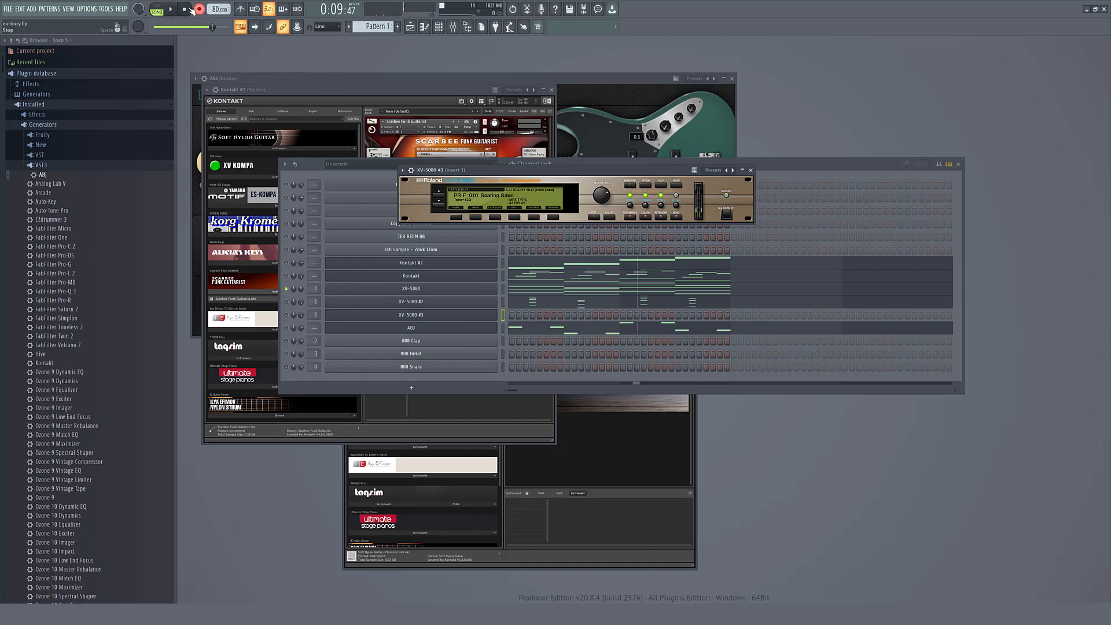
Record a high C#5 and G#5 line into the XV-5080 #3 channel over the playing pattern and show its notes
{"action": "left_click", "coordinate": [173, 9]}
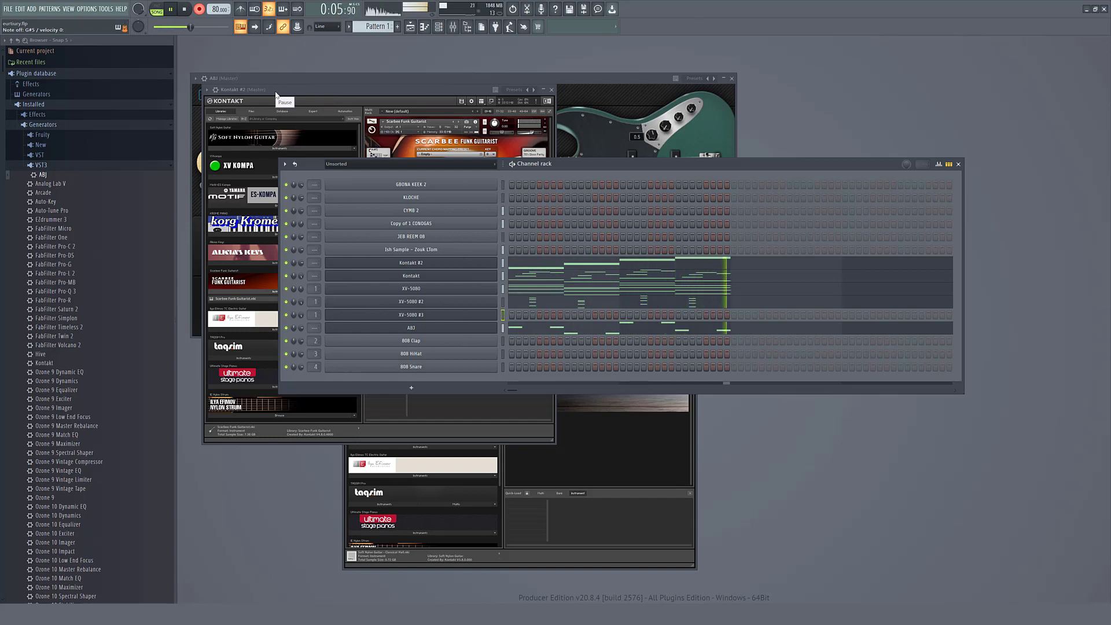
{"action": "key", "text": "ctrl+space"}
{"action": "key", "text": "F7"}
Adjust the velocities of the recorded notes in XV-5080 #3 and extend the last G#5 to the end of bar 2
{"action": "key", "text": "space"}
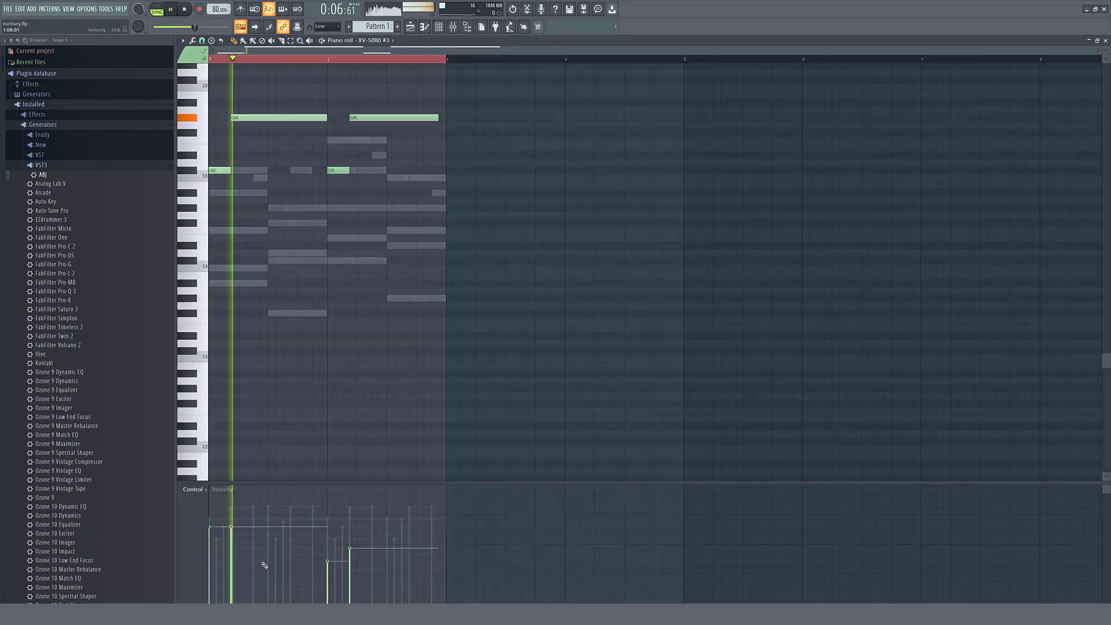
{"action": "left_click", "coordinate": [235, 555]}
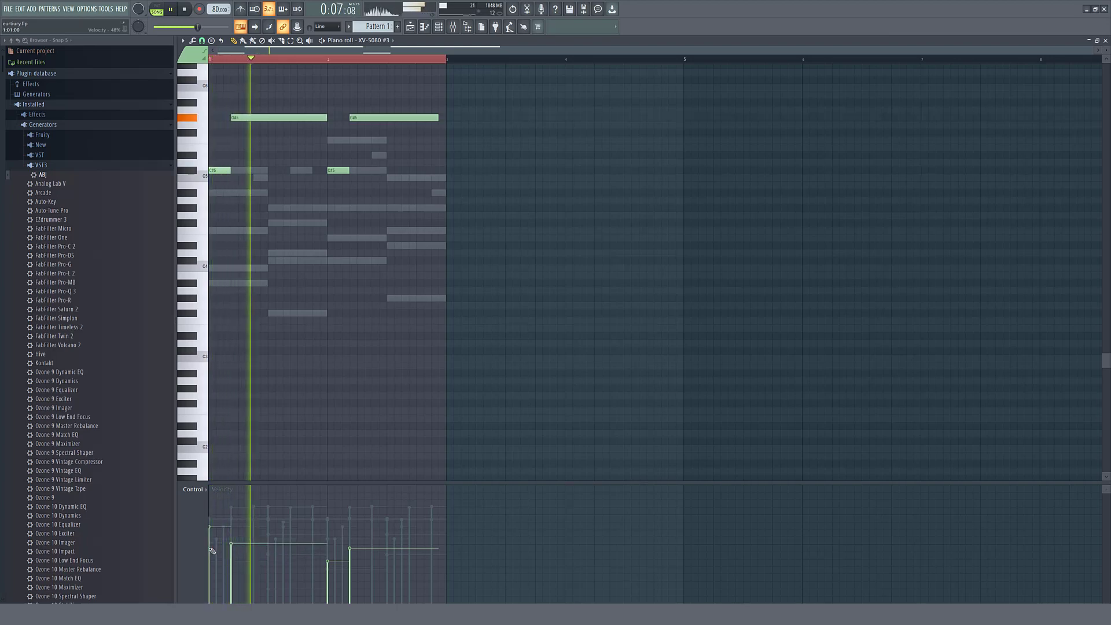
{"action": "left_click_drag", "start_coordinate": [235, 555], "coordinate": [214, 551]}
{"action": "left_click", "coordinate": [229, 538]}
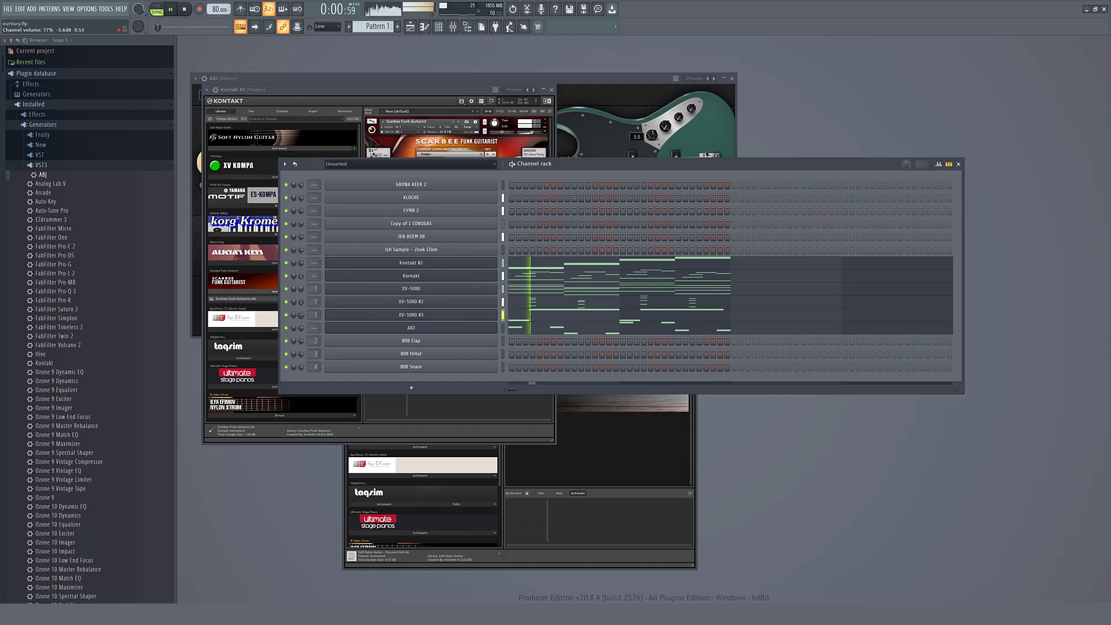
{"action": "left_click", "coordinate": [650, 318]}
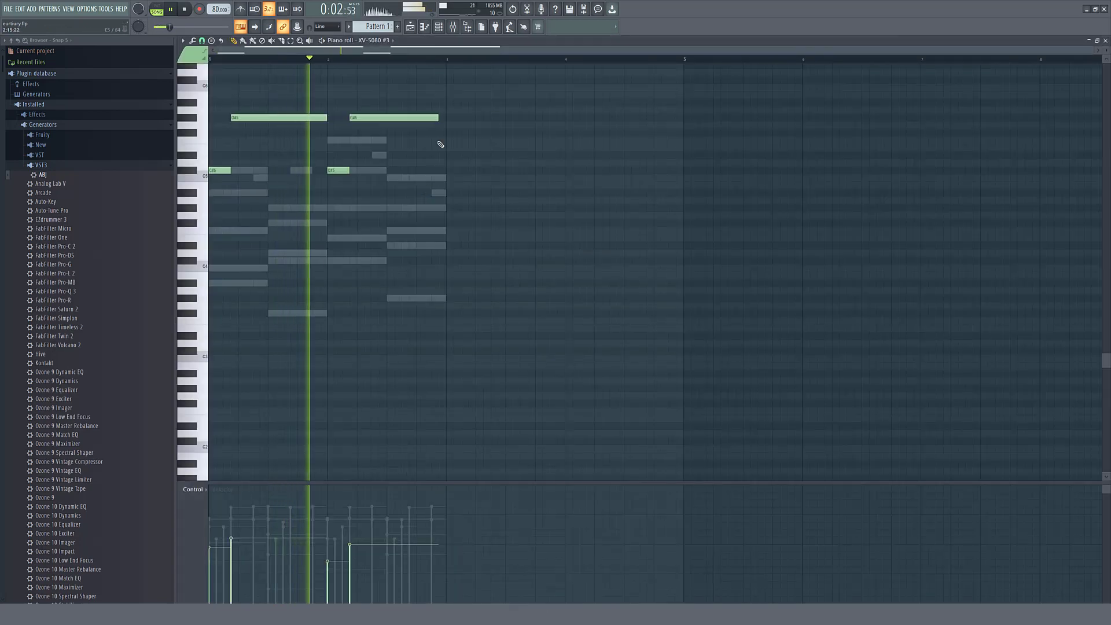
{"action": "key", "text": "F7"}
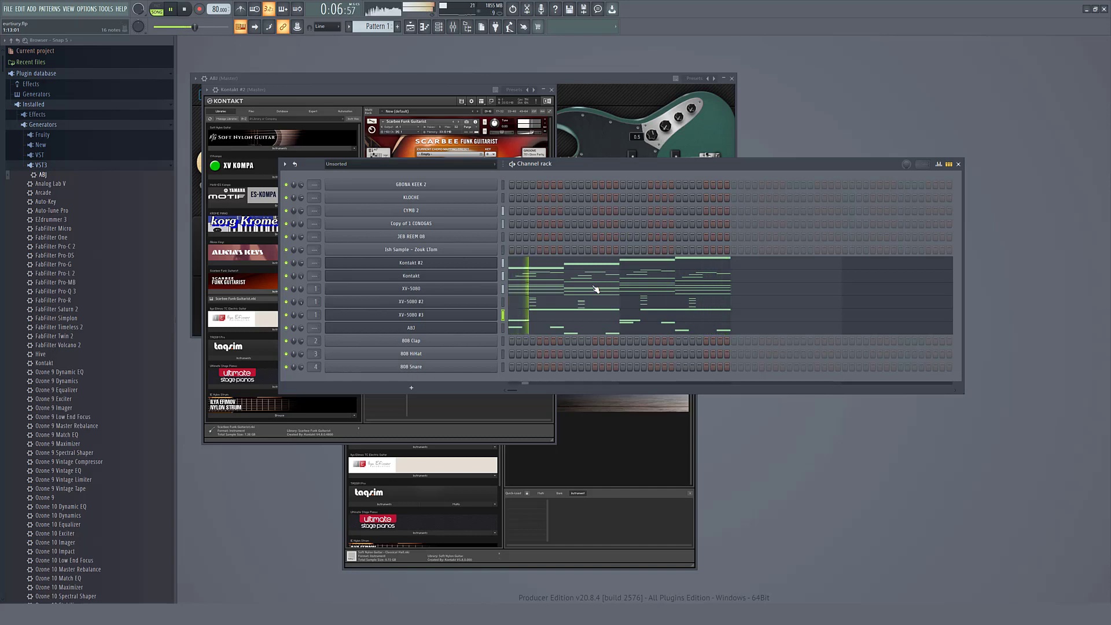
{"action": "key", "text": "space"}
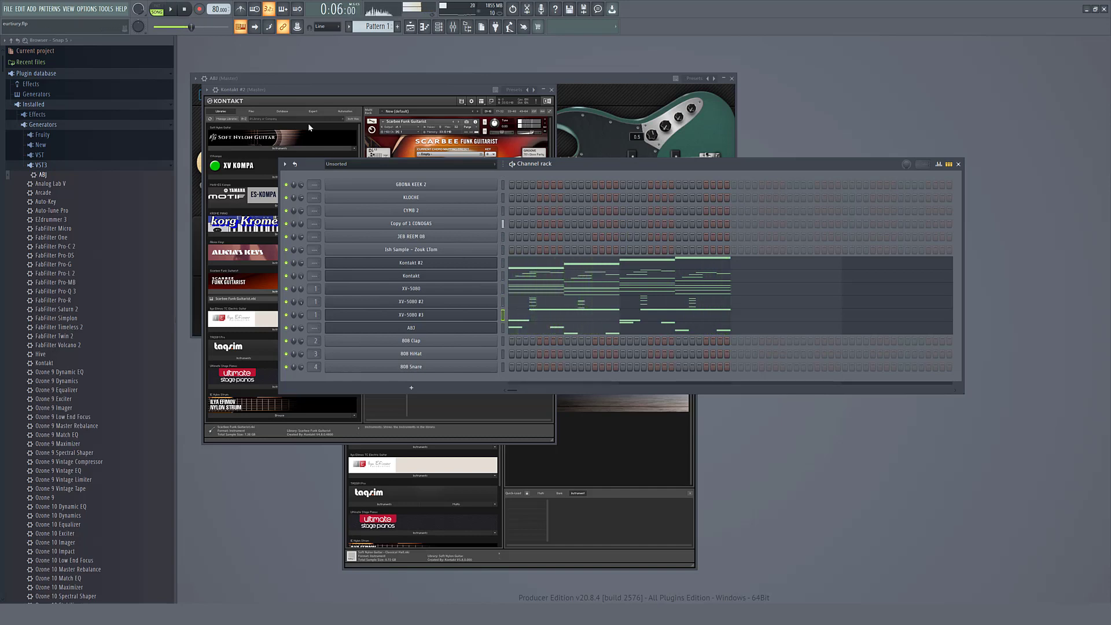
Clone the XV-5080 #3 channel and record short D#5 and C#5 notes into the new channel
{"action": "key", "text": "alt+c"}
{"action": "left_click", "coordinate": [172, 10]}
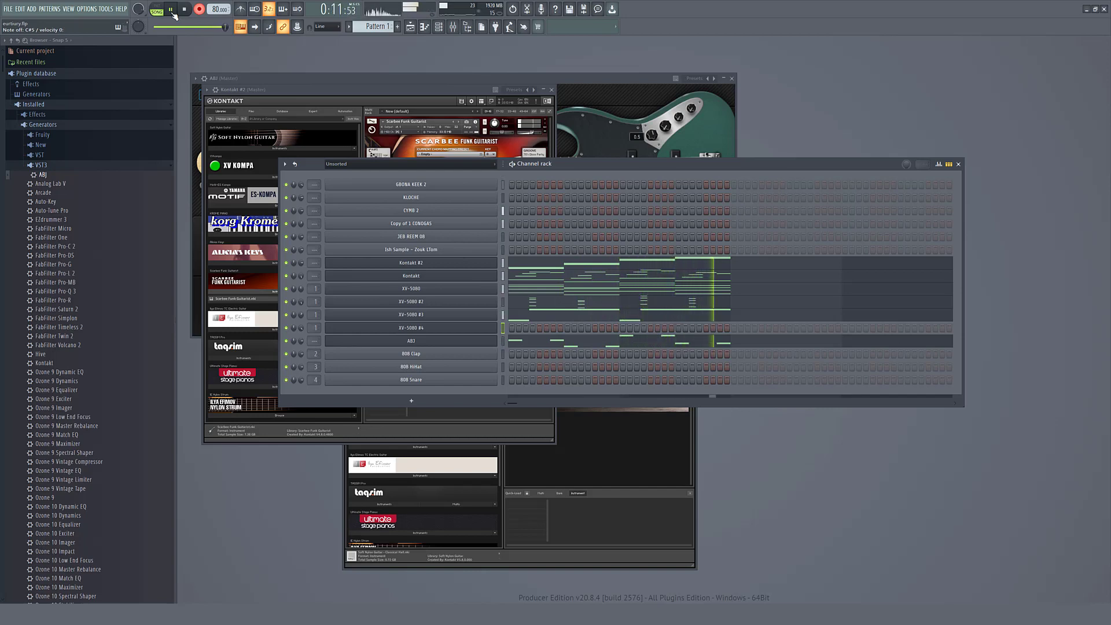
{"action": "key", "text": "space"}
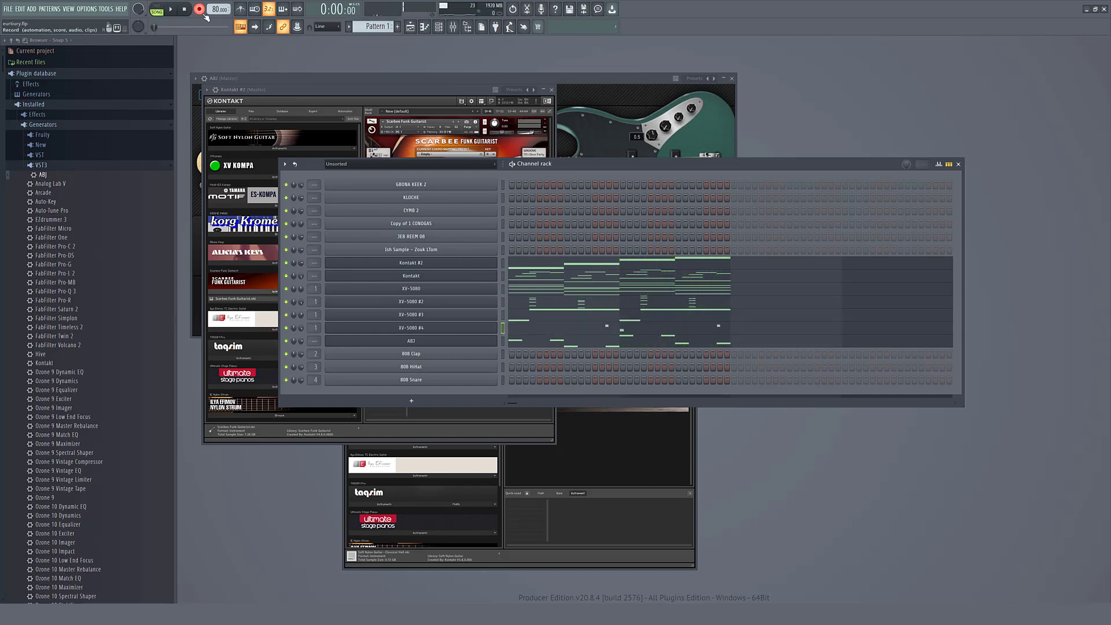
Add a C#5 note at the start of the XV-5080 #4 piano roll and shorten it
{"action": "left_click", "coordinate": [636, 328]}
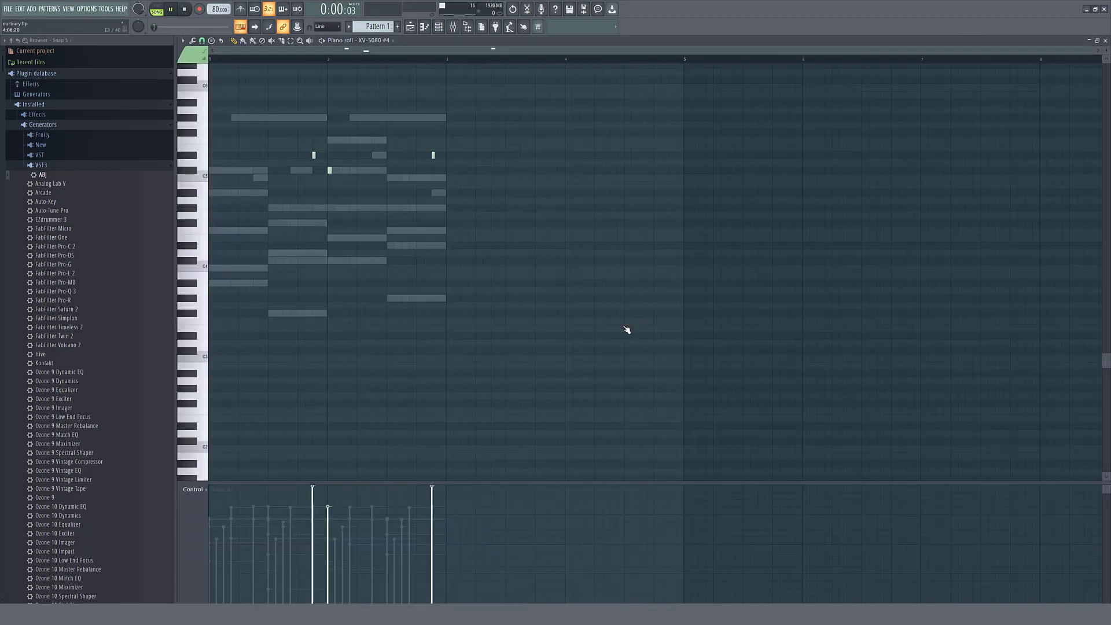
{"action": "key", "text": "space"}
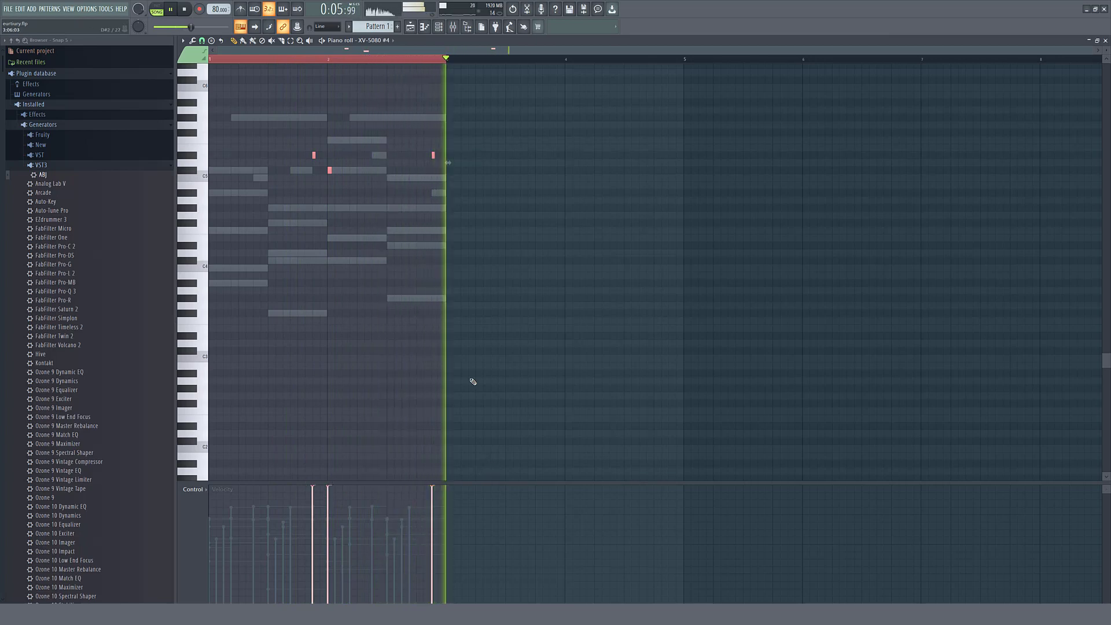
{"action": "key", "text": "space"}
{"action": "left_click", "coordinate": [234, 170]}
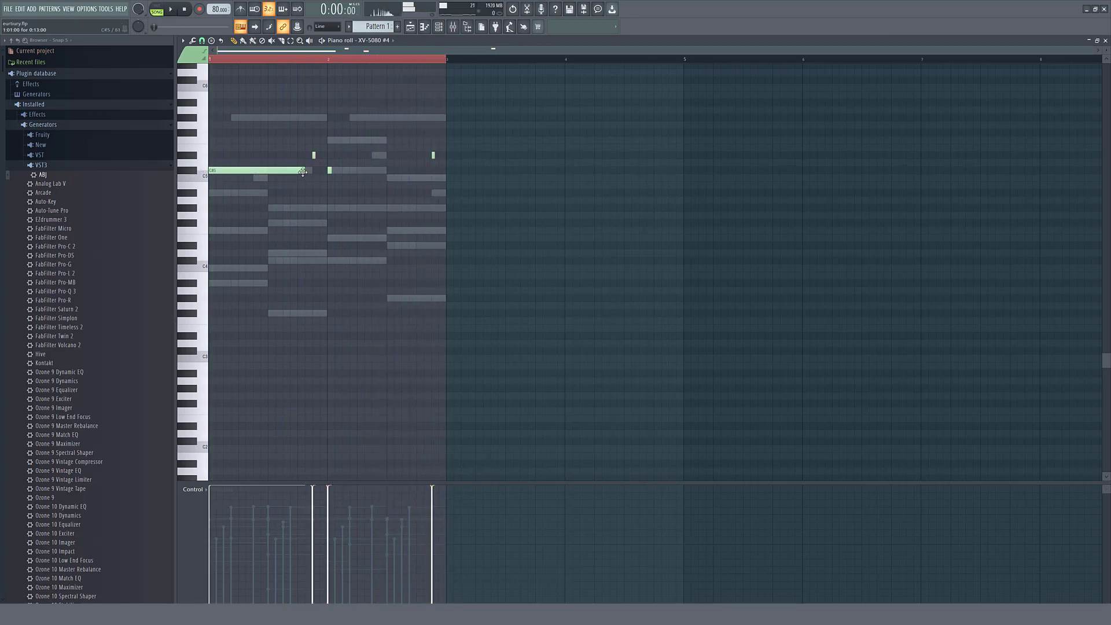
{"action": "left_click_drag", "start_coordinate": [304, 171], "coordinate": [169, 203]}
{"action": "key", "text": "space"}
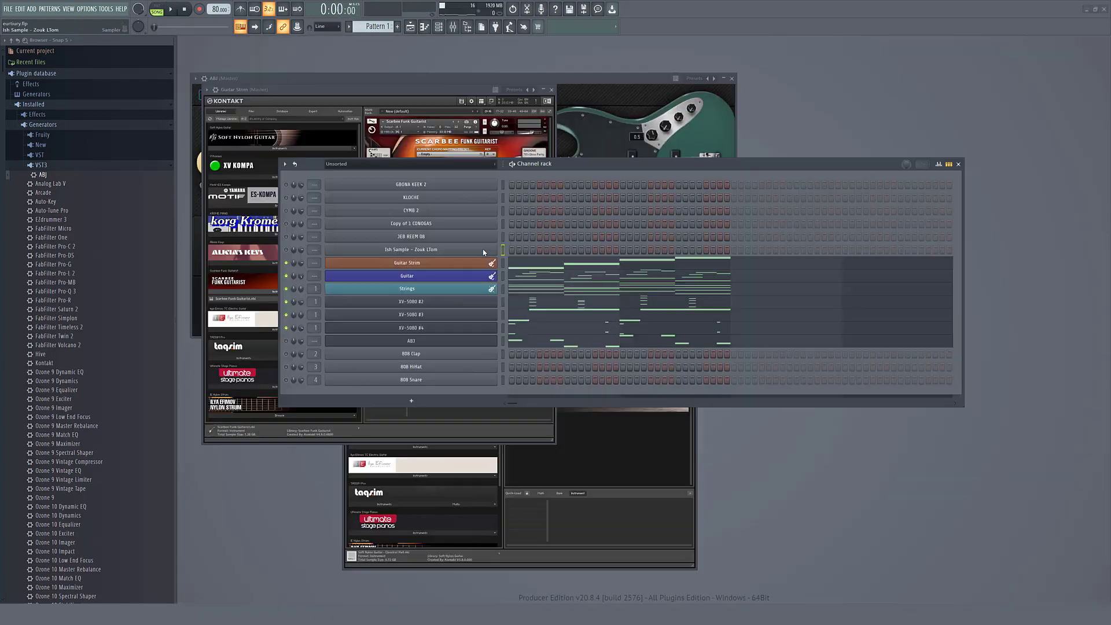
Insert a Nexus channel above the Ish Sample - Zouk LTom channel and browse to its arpeggio presets
{"action": "right_click", "coordinate": [482, 249]}
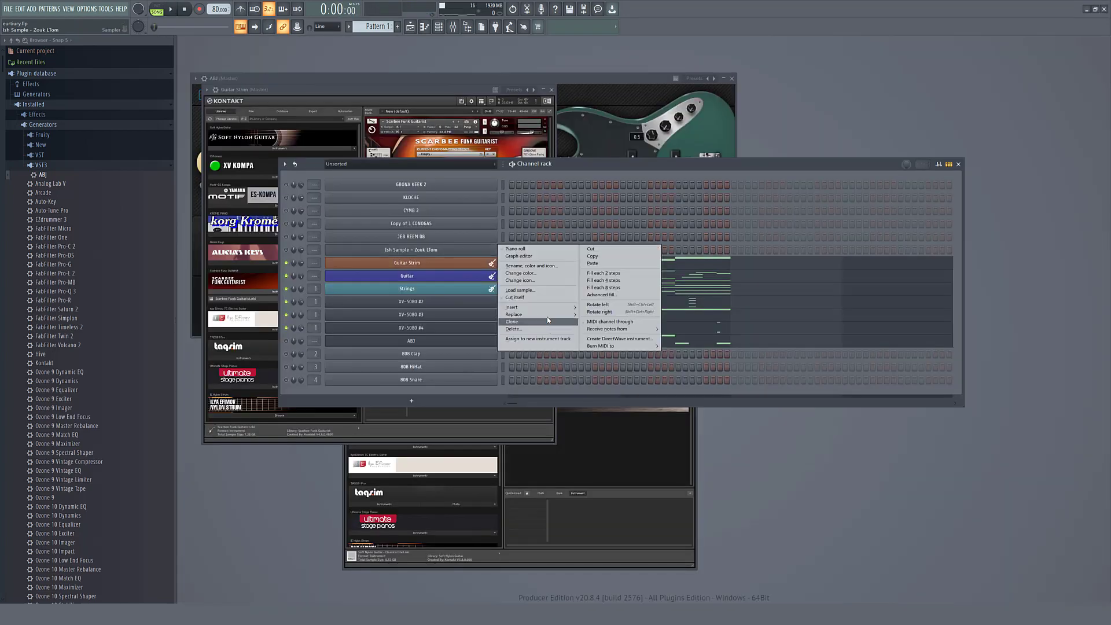
{"action": "mouse_move", "coordinate": [548, 309]}
{"action": "left_click", "coordinate": [597, 382]}
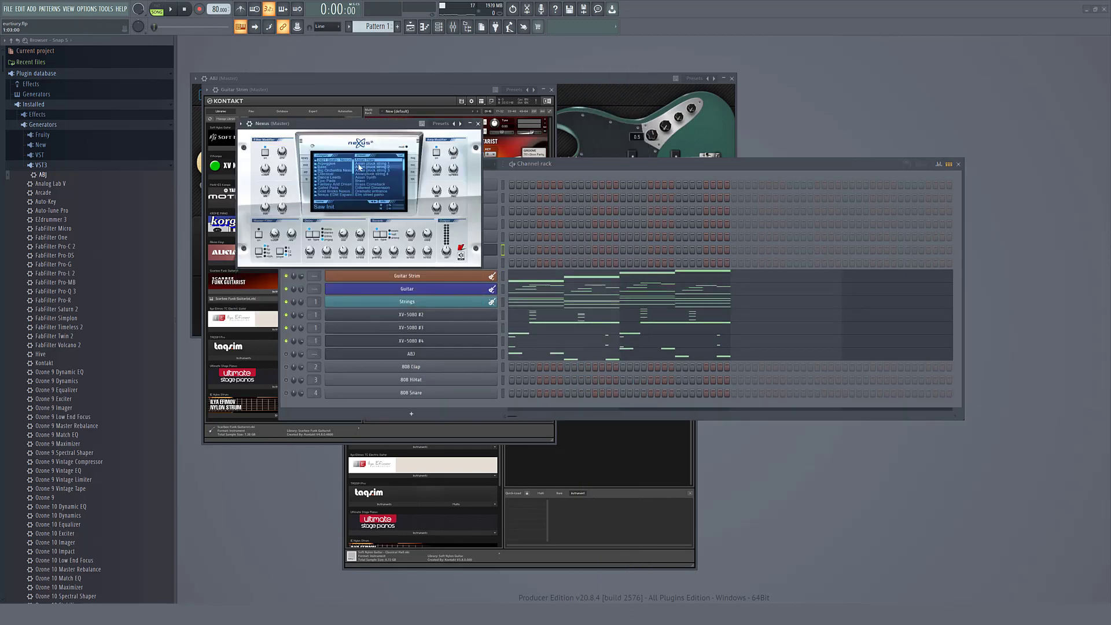
{"action": "left_click", "coordinate": [336, 166]}
{"action": "left_click", "coordinate": [385, 161]}
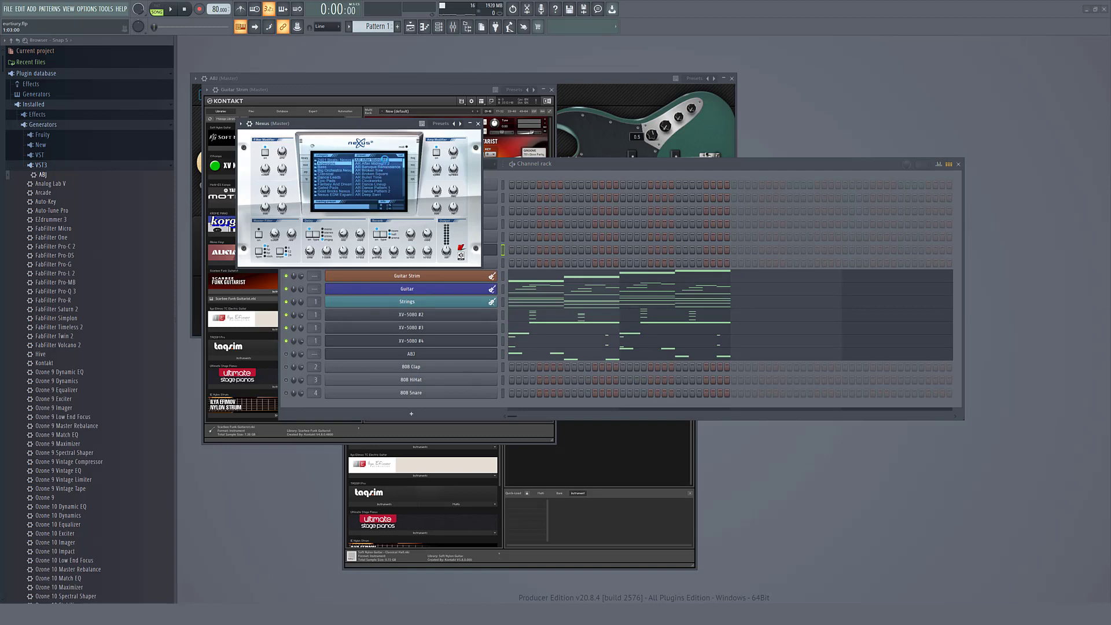
Copy the chord notes from the Strings channel and paste them into the Nexus channel
{"action": "right_click", "coordinate": [489, 305]}
{"action": "left_click", "coordinate": [488, 337]}
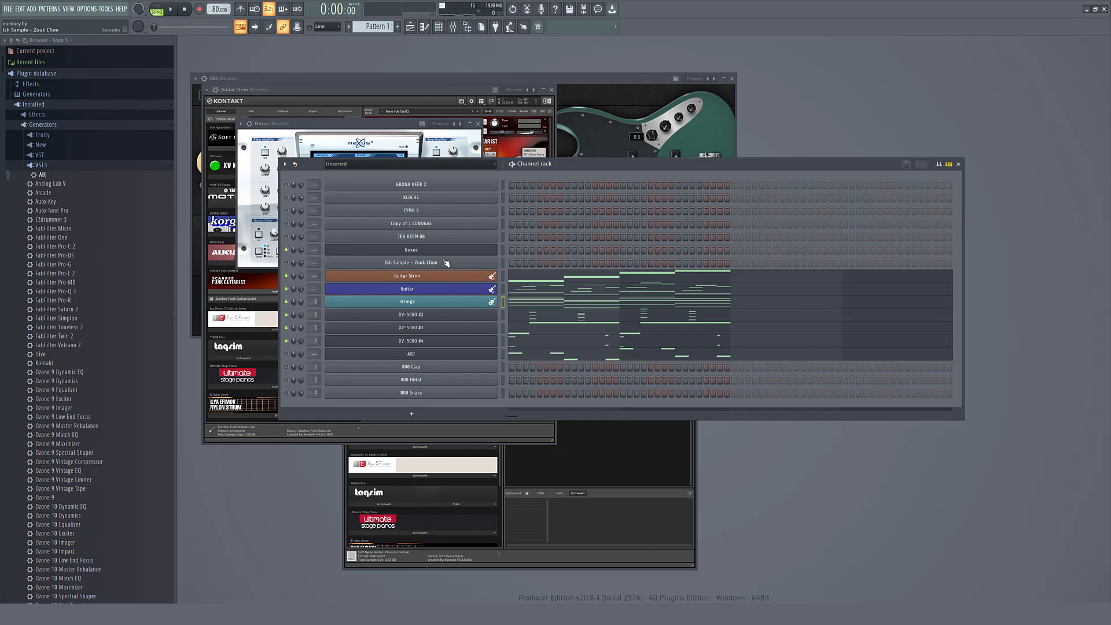
{"action": "right_click", "coordinate": [496, 247]}
{"action": "left_click", "coordinate": [625, 255]}
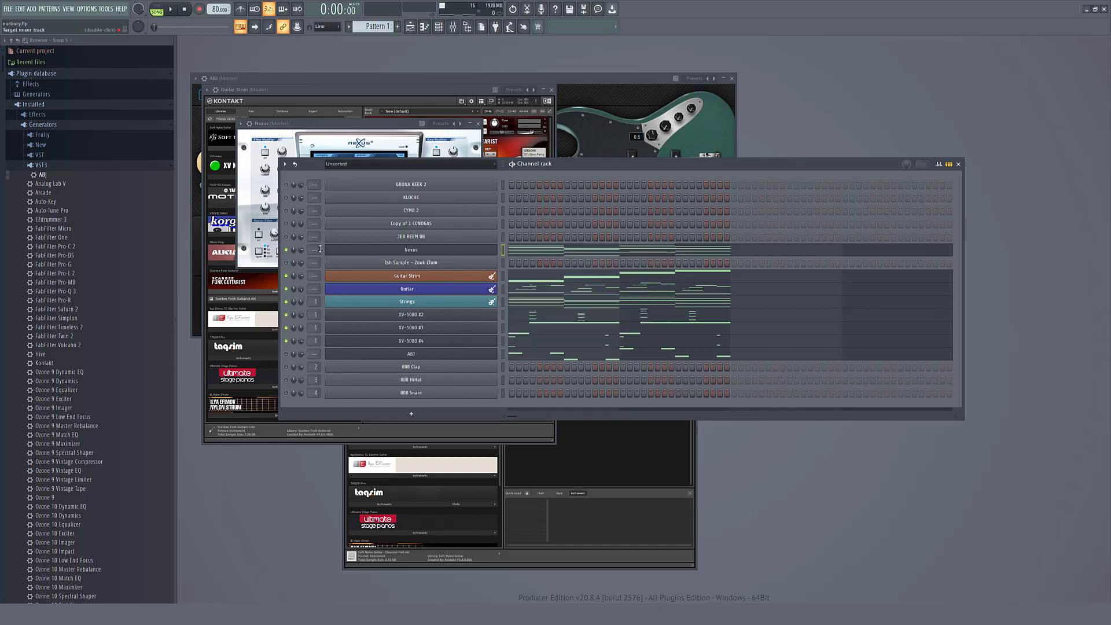
Transpose the pasted chords in the Nexus piano roll up one octave and play them back
{"action": "left_click_drag", "start_coordinate": [293, 249], "coordinate": [294, 253]}
{"action": "left_click", "coordinate": [516, 251]}
{"action": "key", "text": "space"}
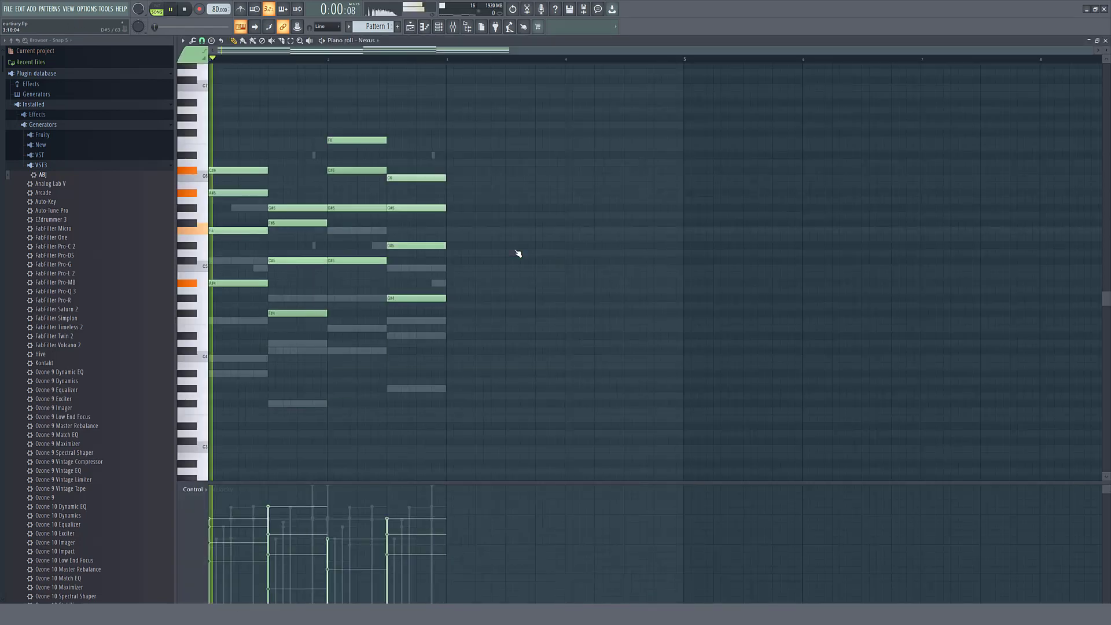
{"action": "key", "text": "F7"}
{"action": "key", "text": "space"}
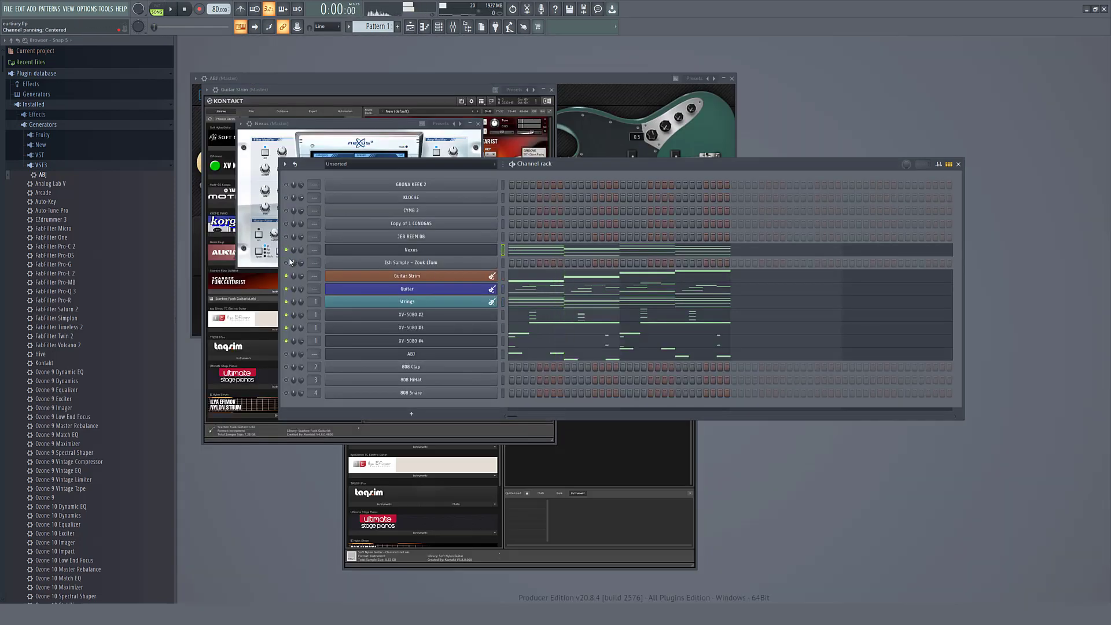
Play Nexus soloed and then together with Strings, setting the Nexus channel volume to 52%
{"action": "right_click", "coordinate": [286, 249]}
{"action": "left_click", "coordinate": [306, 255]}
{"action": "key", "text": "space"}
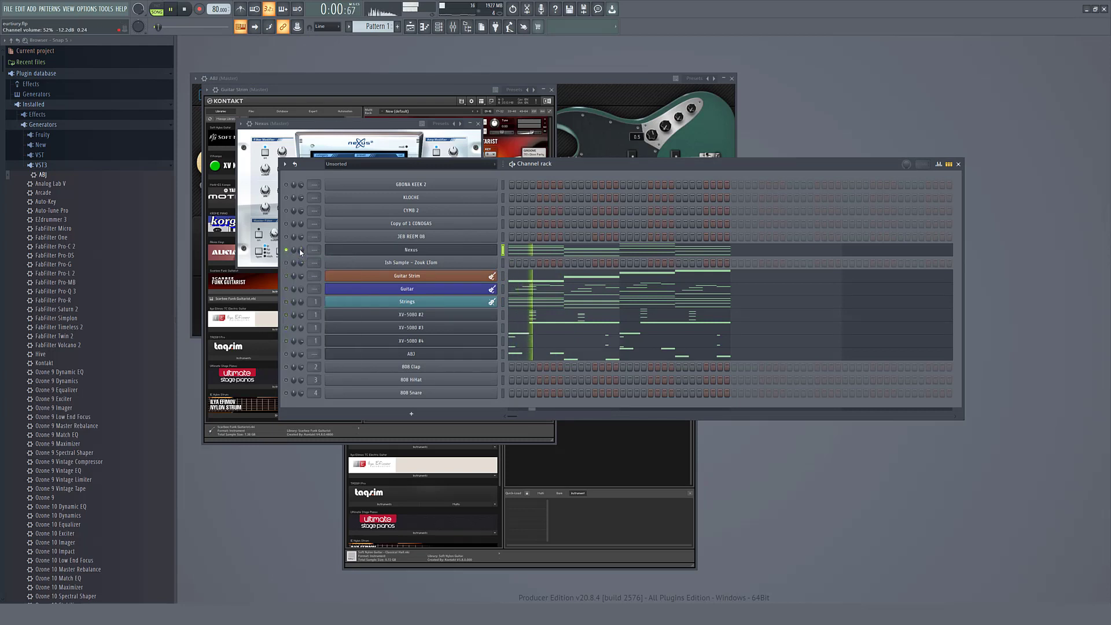
{"action": "left_click", "coordinate": [286, 302]}
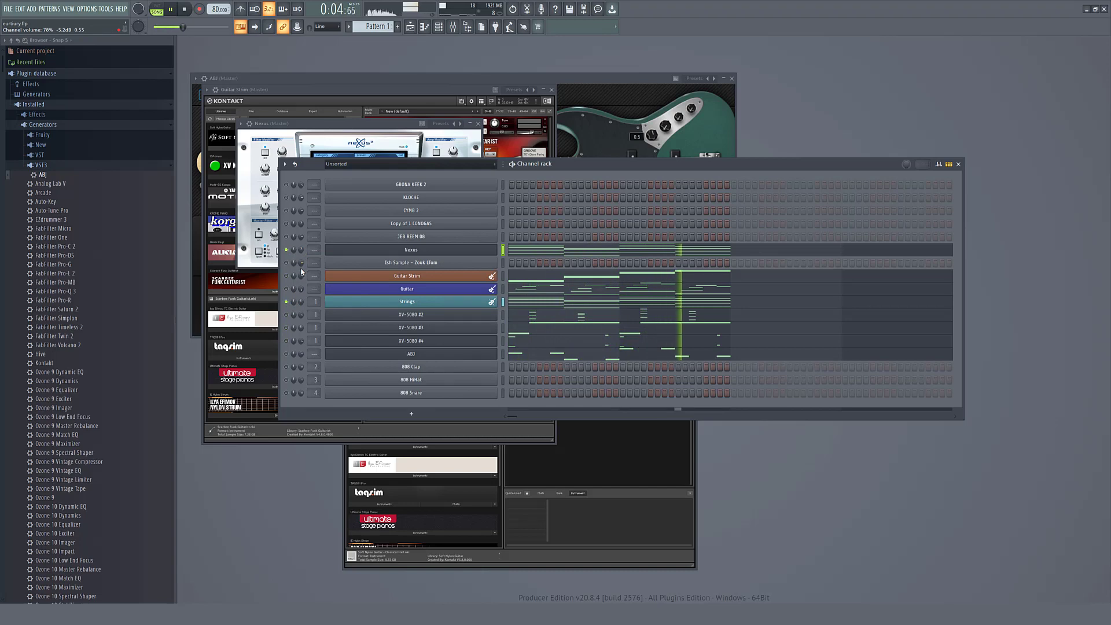
{"action": "key", "text": "space"}
Load the AR Full Carpet preset in Nexus and play the pattern with it
{"action": "left_click", "coordinate": [425, 250]}
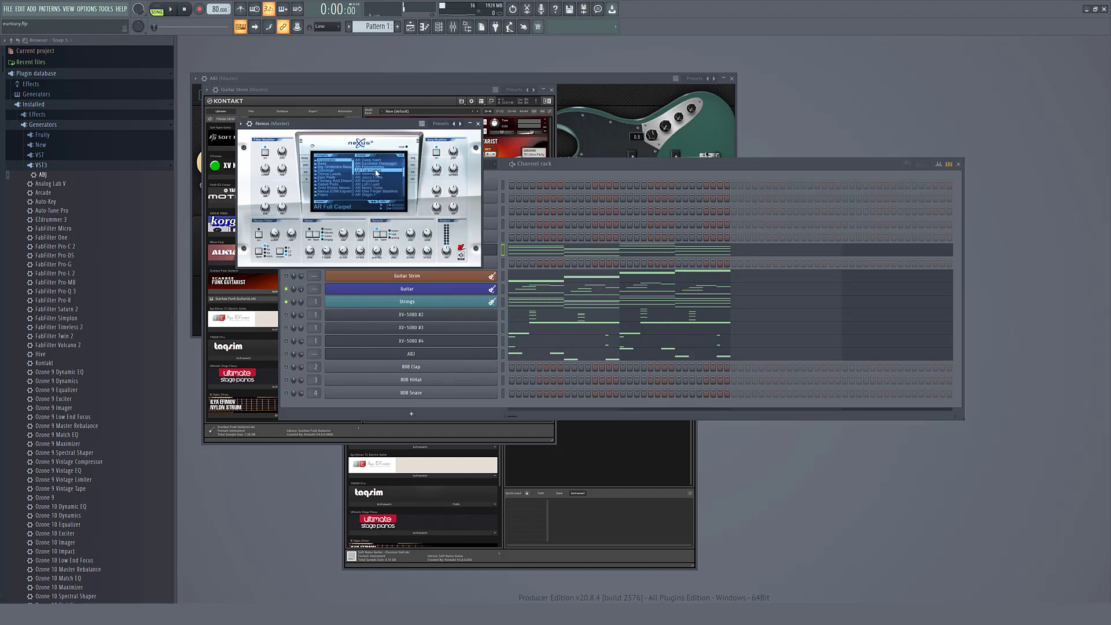
{"action": "left_click", "coordinate": [571, 169]}
{"action": "key", "text": "space"}
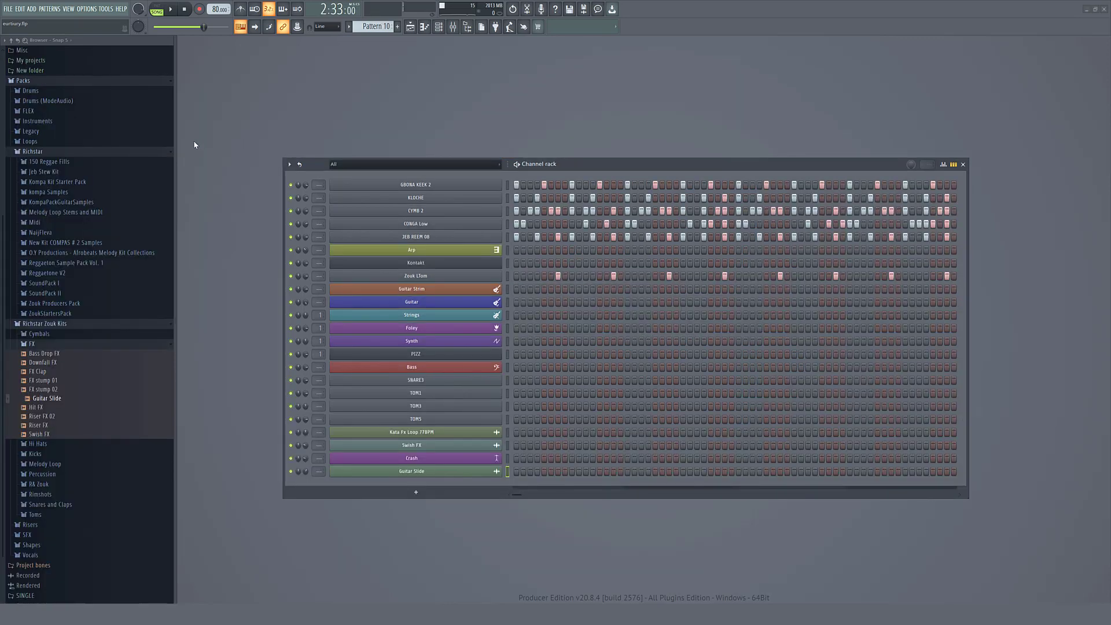
Rename the GBONA KEEK 2 channel using the Kick name preset with its color and icon
{"action": "right_click", "coordinate": [469, 188]}
{"action": "left_click", "coordinate": [541, 202]}
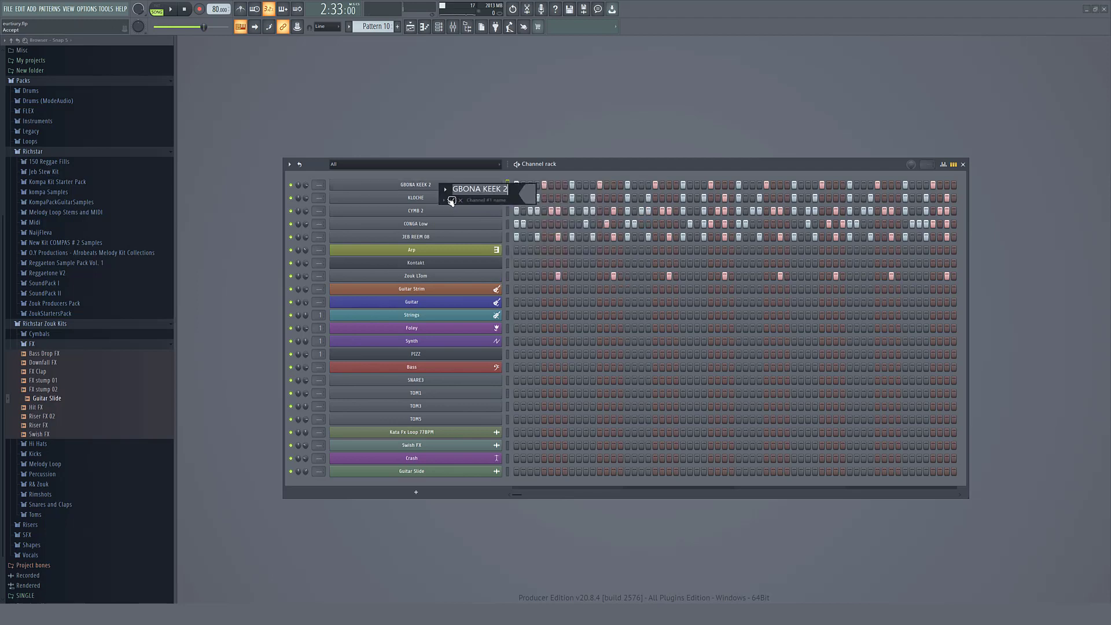
{"action": "left_click", "coordinate": [452, 200]}
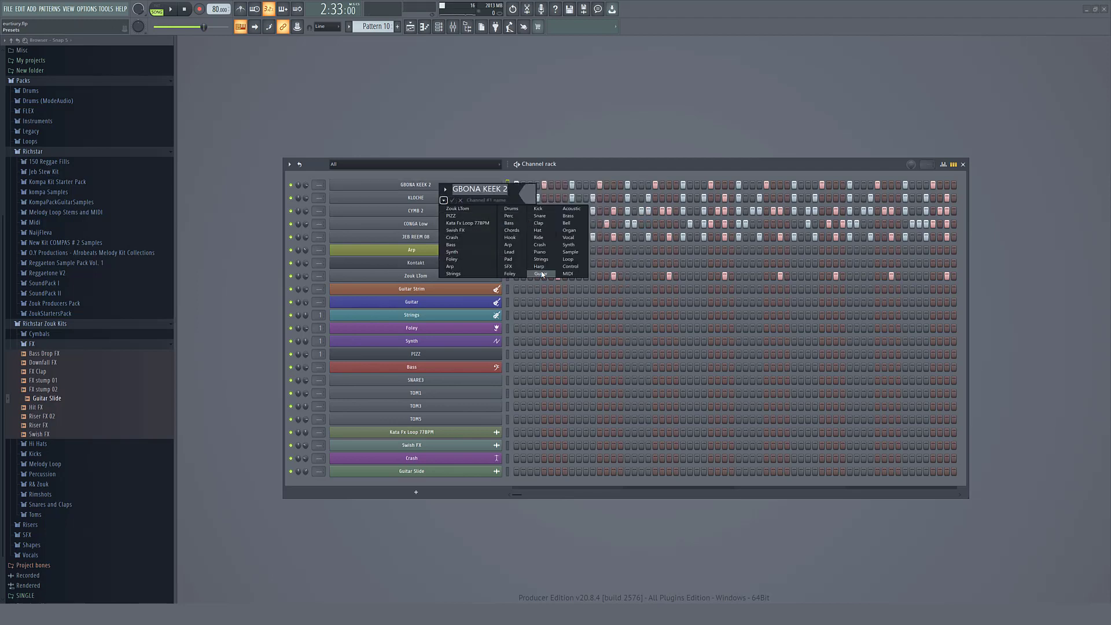
{"action": "left_click", "coordinate": [547, 209]}
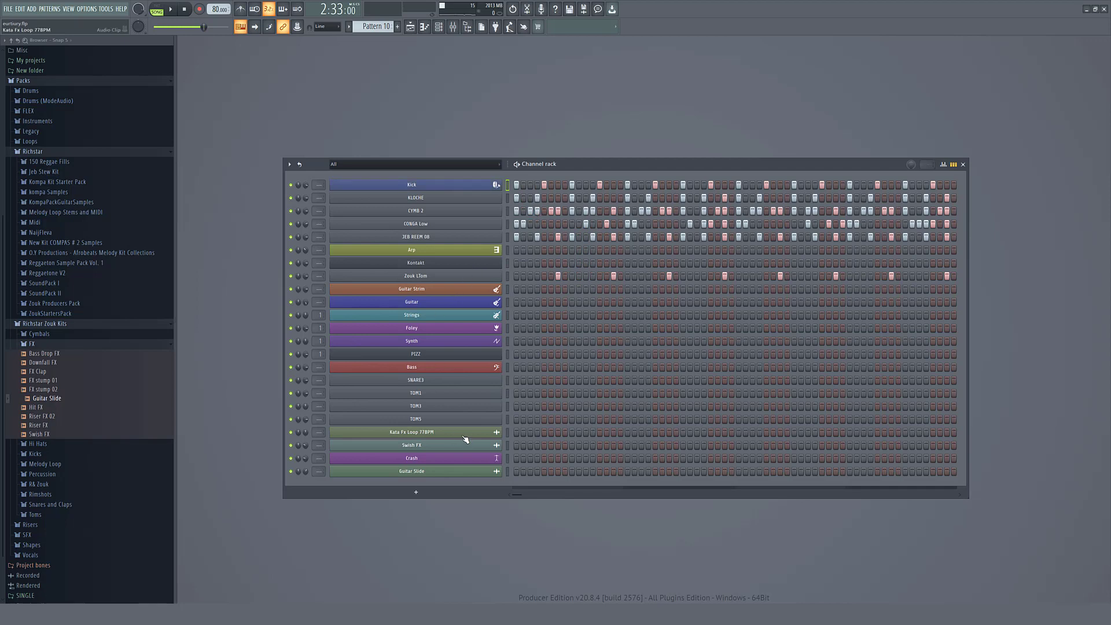
Select all channels and route them to consecutive mixer tracks starting from Insert 1
{"action": "right_click", "coordinate": [507, 187]}
{"action": "left_click", "coordinate": [453, 27]}
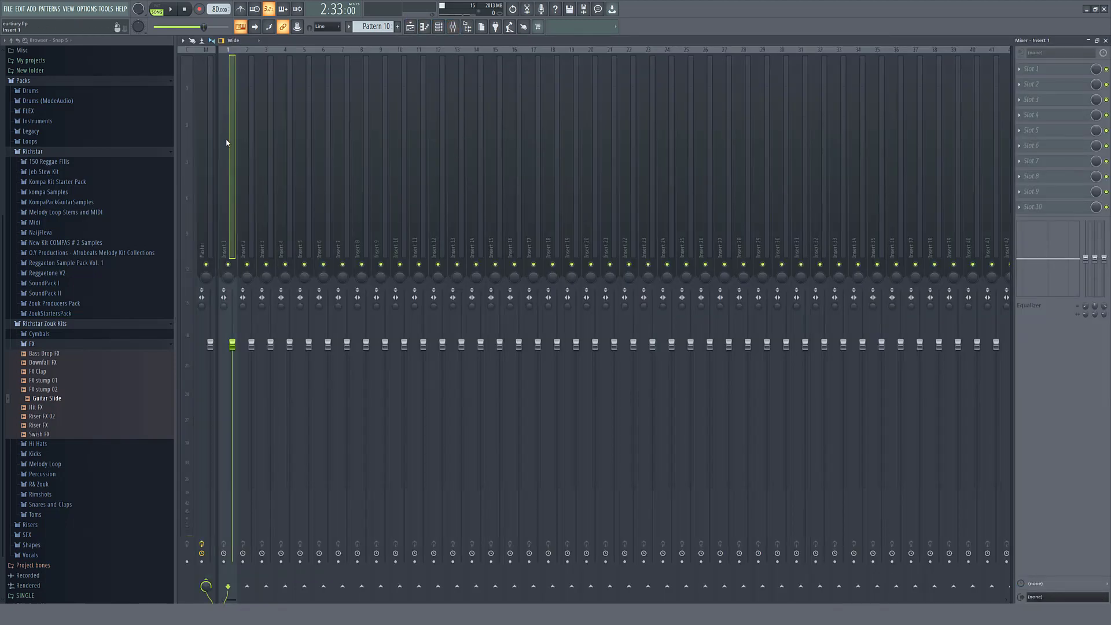
{"action": "right_click", "coordinate": [228, 49]}
{"action": "mouse_move", "coordinate": [292, 131]}
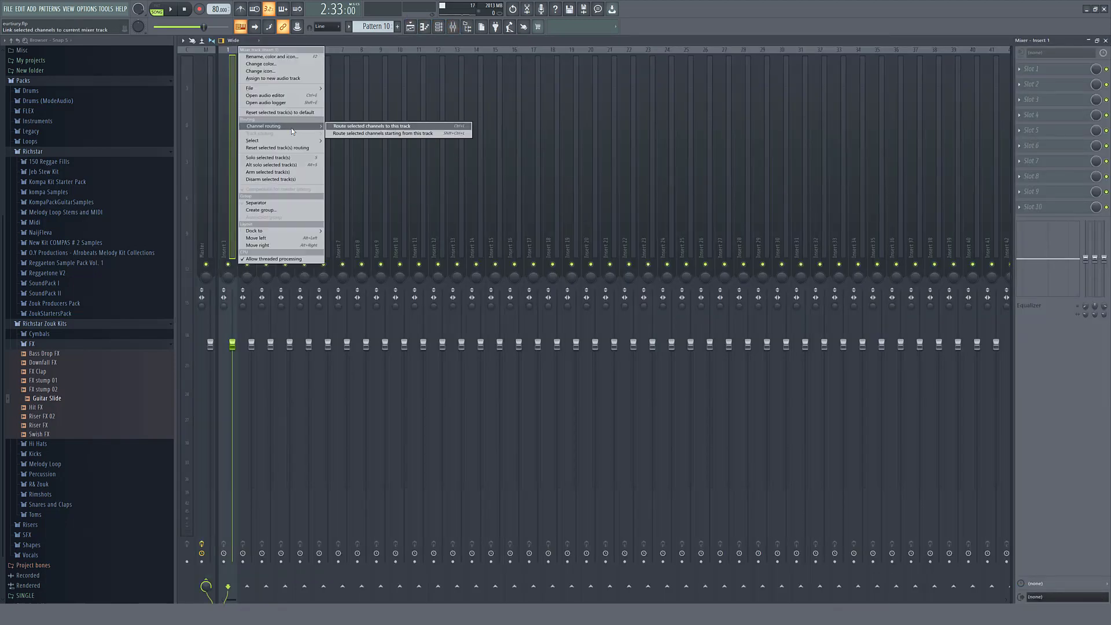
{"action": "left_click", "coordinate": [387, 133]}
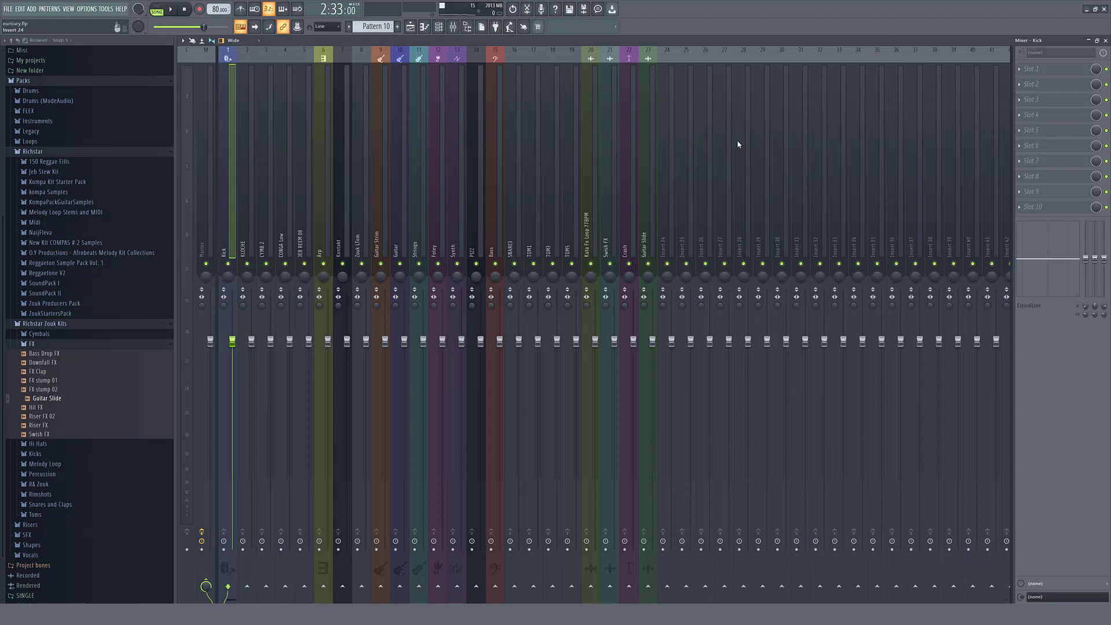
Open the playlist arrangement and select the four-bar time range from bar 69 to bar 73
{"action": "left_click", "coordinate": [417, 30]}
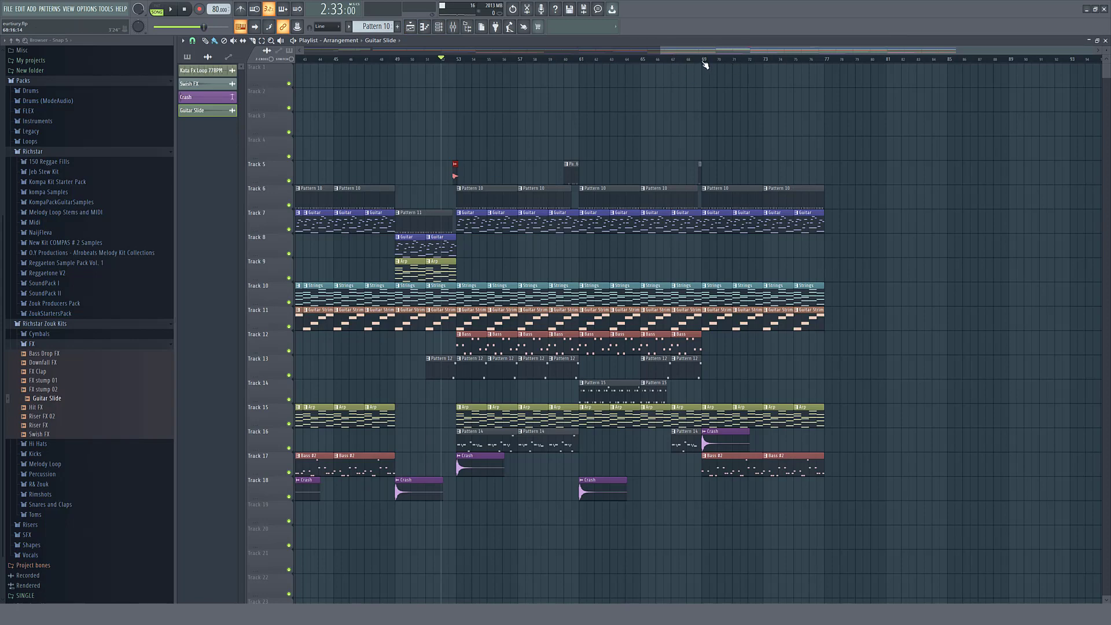
{"action": "left_click_drag", "start_coordinate": [704, 60], "coordinate": [768, 82]}
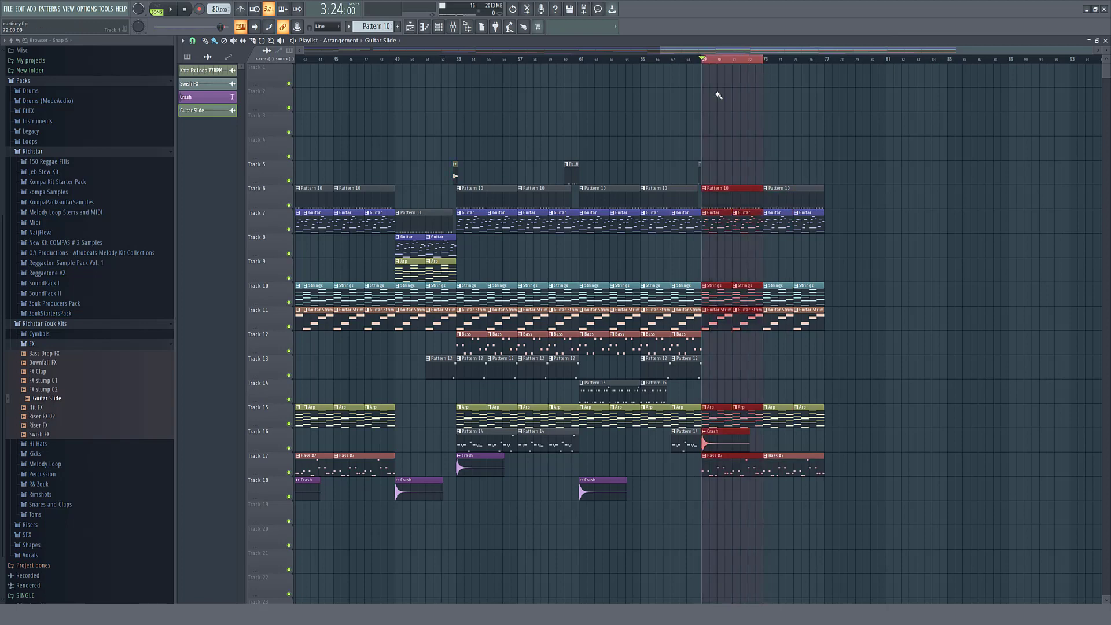
Select the four-bar range from bar 61 to bar 65 in the playlist and listen to it
{"action": "left_click", "coordinate": [581, 60]}
{"action": "left_click_drag", "start_coordinate": [582, 60], "coordinate": [646, 75]}
{"action": "key", "text": "space"}
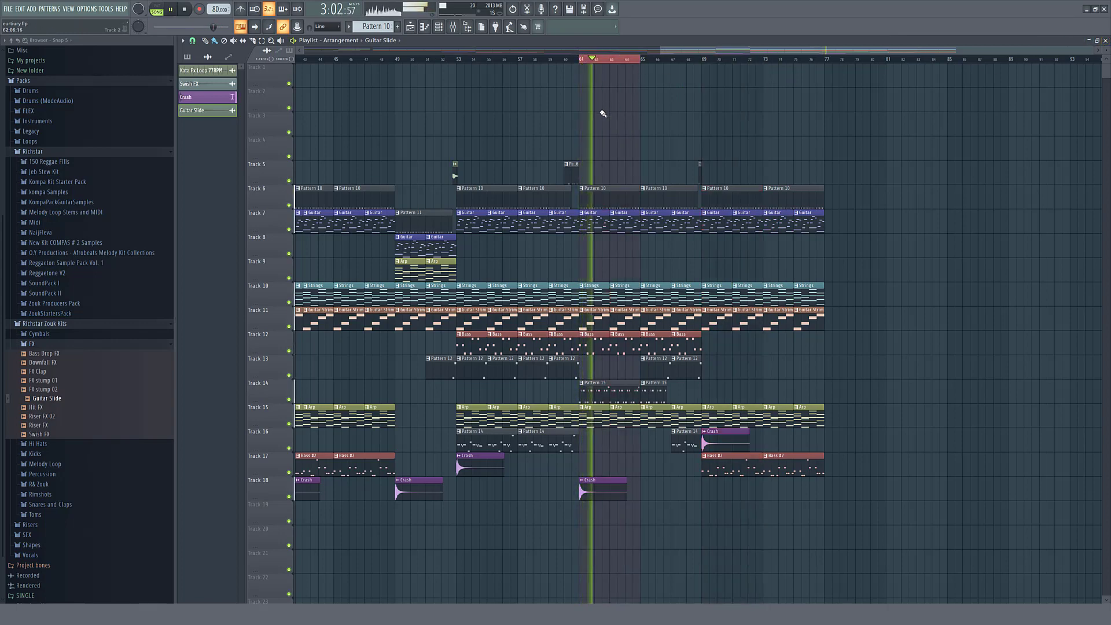
{"action": "key", "text": "space"}
Set the playback loop to the four bars from bar 53 to bar 57 and start playing it
{"action": "left_click", "coordinate": [457, 60]}
{"action": "left_click_drag", "start_coordinate": [460, 61], "coordinate": [512, 65]}
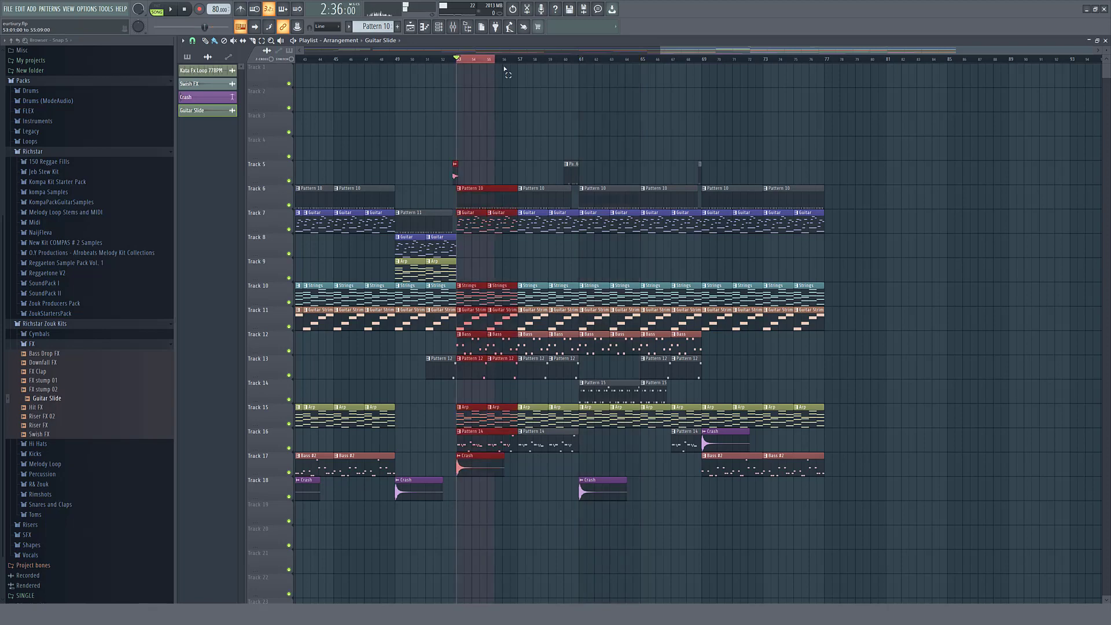
{"action": "key", "text": "space"}
In the mixer, stop playback and lower the volumes of all tracks from Kick through Guitar Slide together to 36%
{"action": "left_click", "coordinate": [1105, 41]}
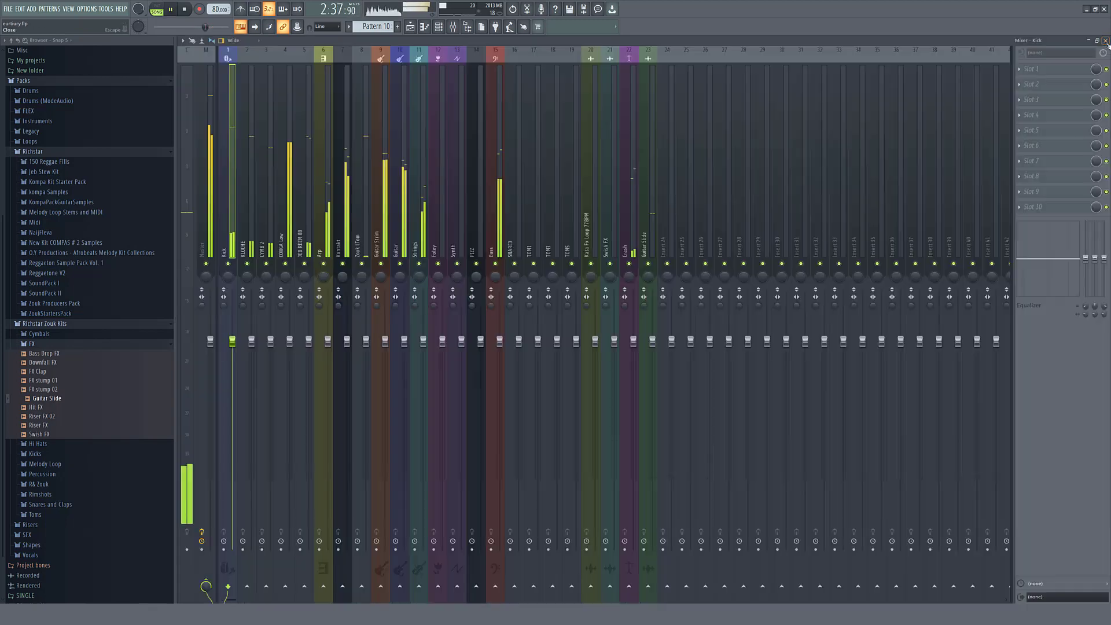
{"action": "key", "text": "space"}
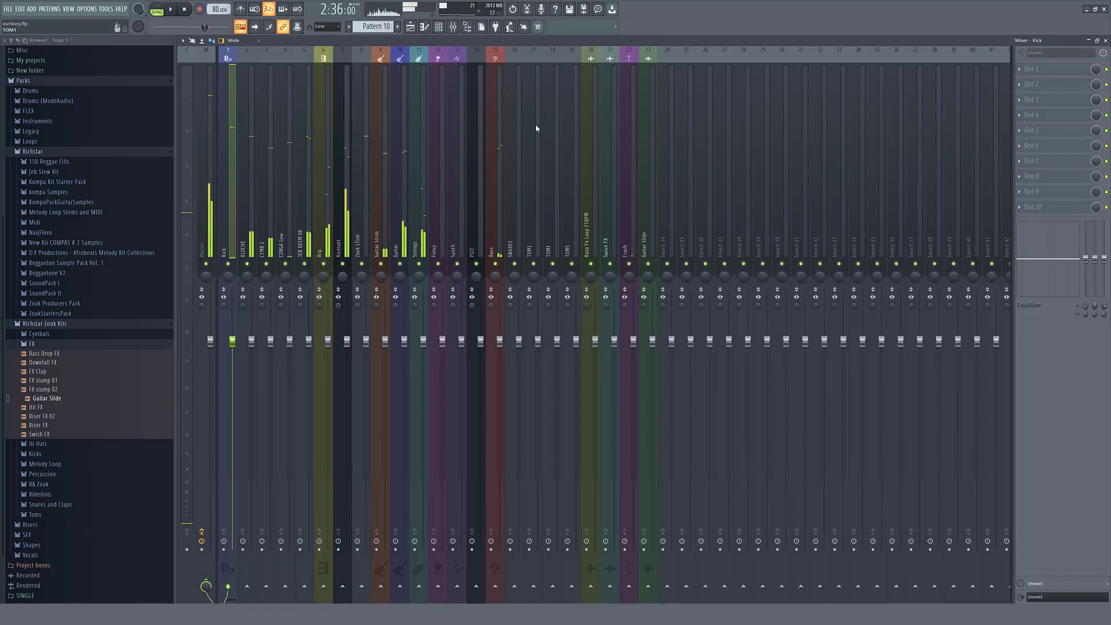
{"action": "left_click_drag", "start_coordinate": [650, 240], "coordinate": [107, 210]}
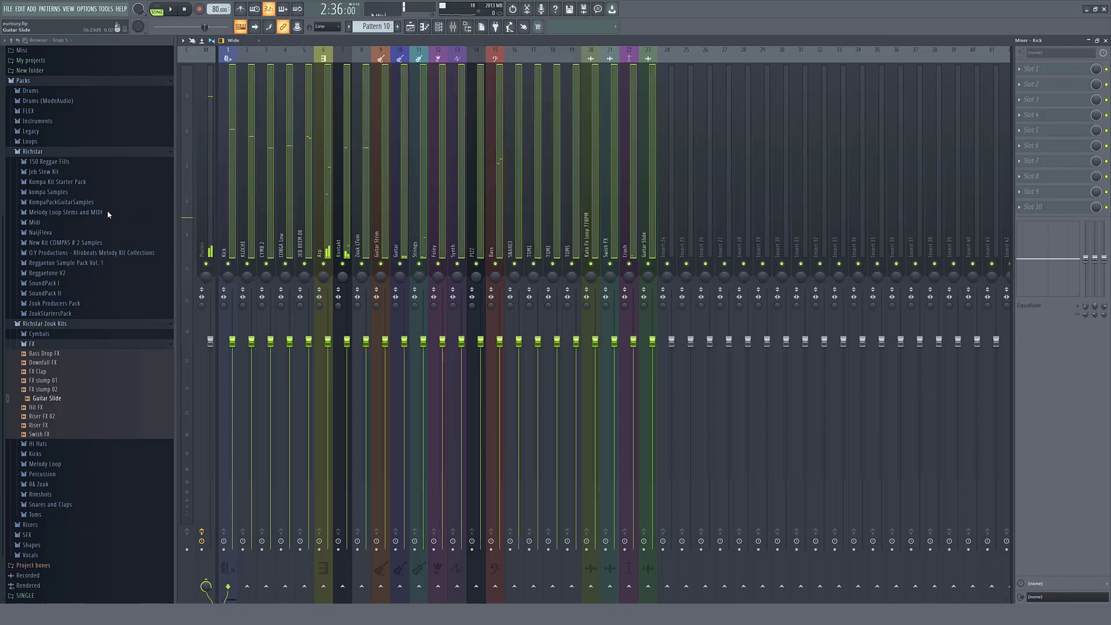
{"action": "left_click_drag", "start_coordinate": [270, 342], "coordinate": [270, 474]}
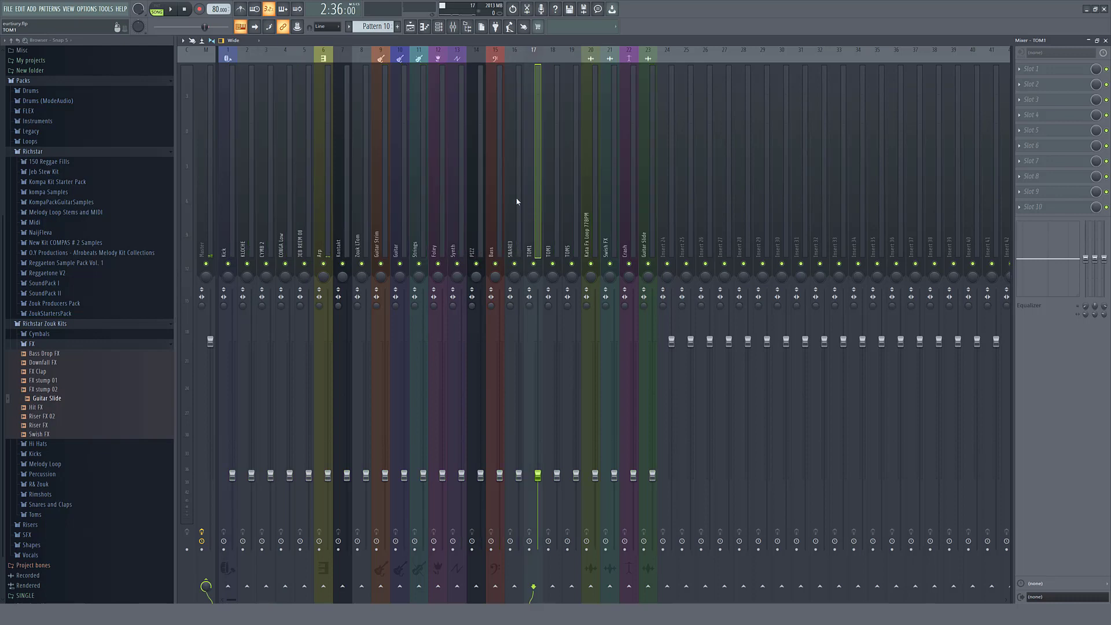
Solo the Kick track at about 88% volume during playback, and bring in KLOCHE at about 74%
{"action": "left_click", "coordinate": [225, 228]}
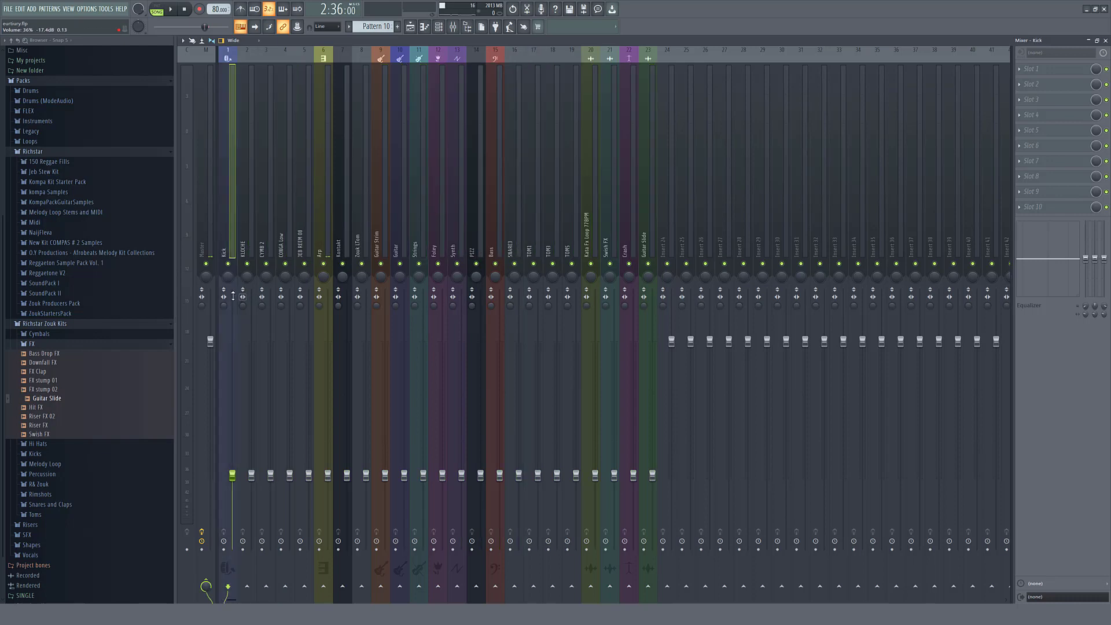
{"action": "right_click", "coordinate": [235, 271]}
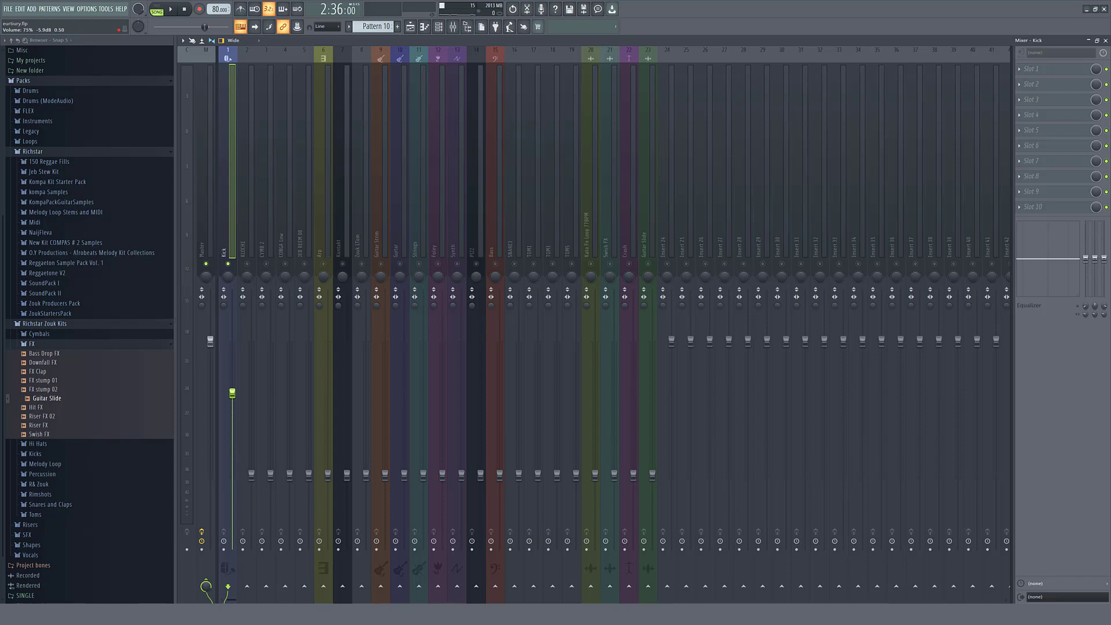
{"action": "key", "text": "space"}
{"action": "left_click_drag", "start_coordinate": [232, 393], "coordinate": [232, 367]}
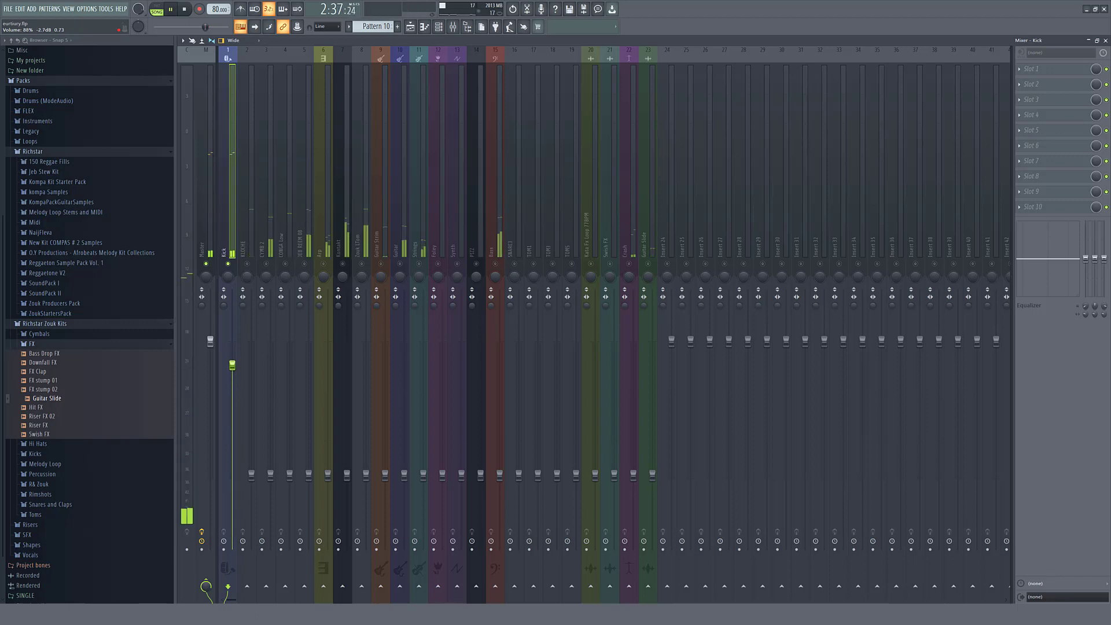
{"action": "left_click", "coordinate": [247, 264]}
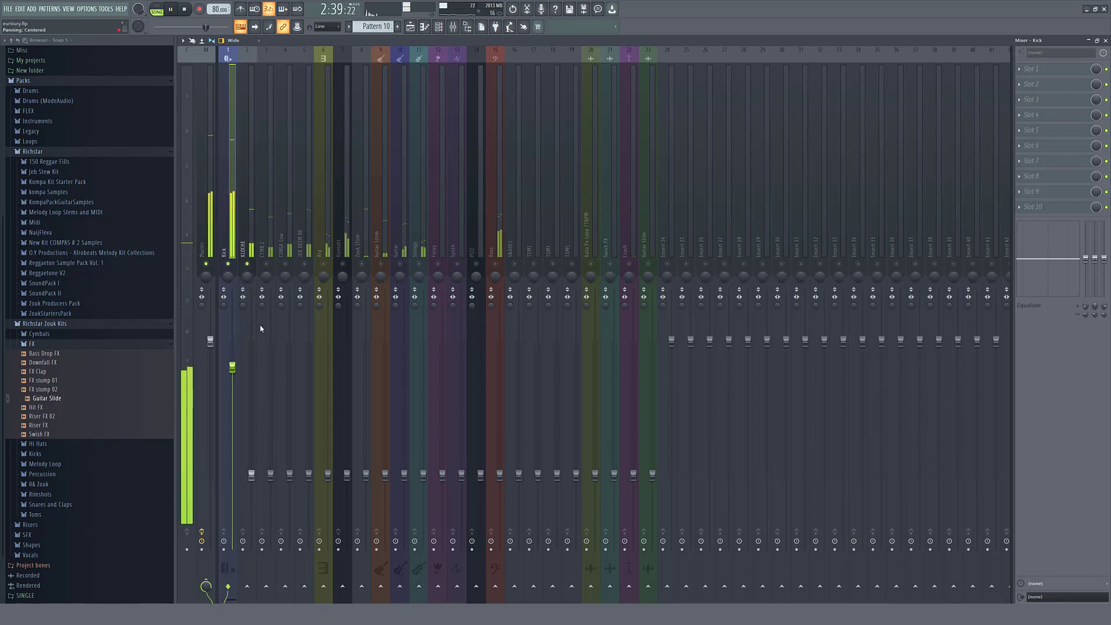
{"action": "left_click_drag", "start_coordinate": [251, 475], "coordinate": [252, 397]}
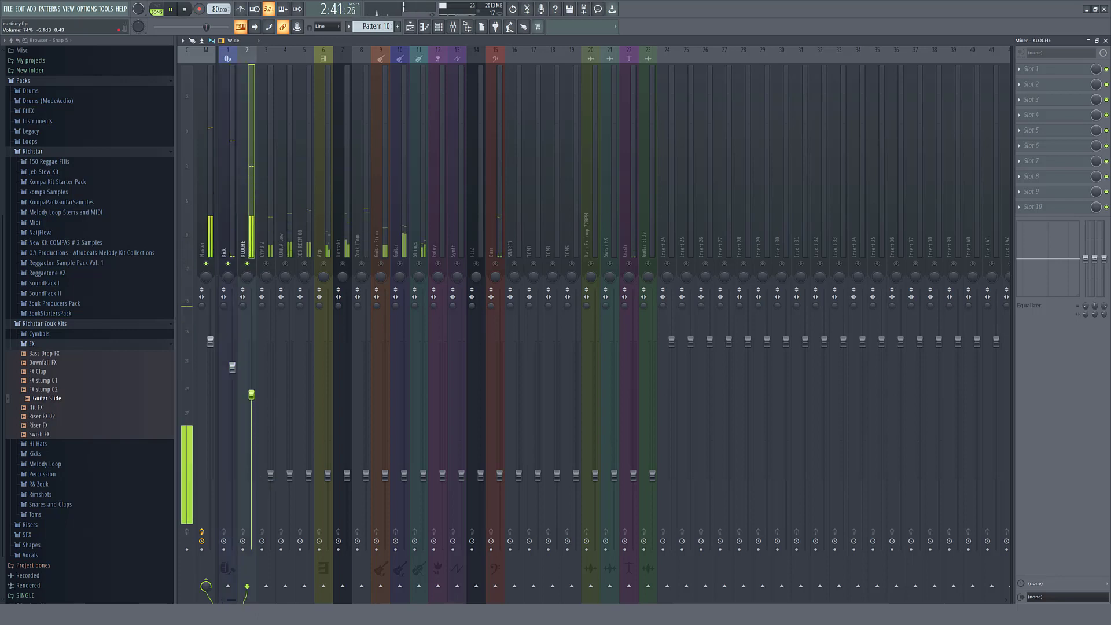
Unmute CYMB 2, JEB REEM 08 and CONGA Low and raise their volumes, with CYMB 2 lowest and CONGA Low level with KLOCHE
{"action": "left_click", "coordinate": [266, 264]}
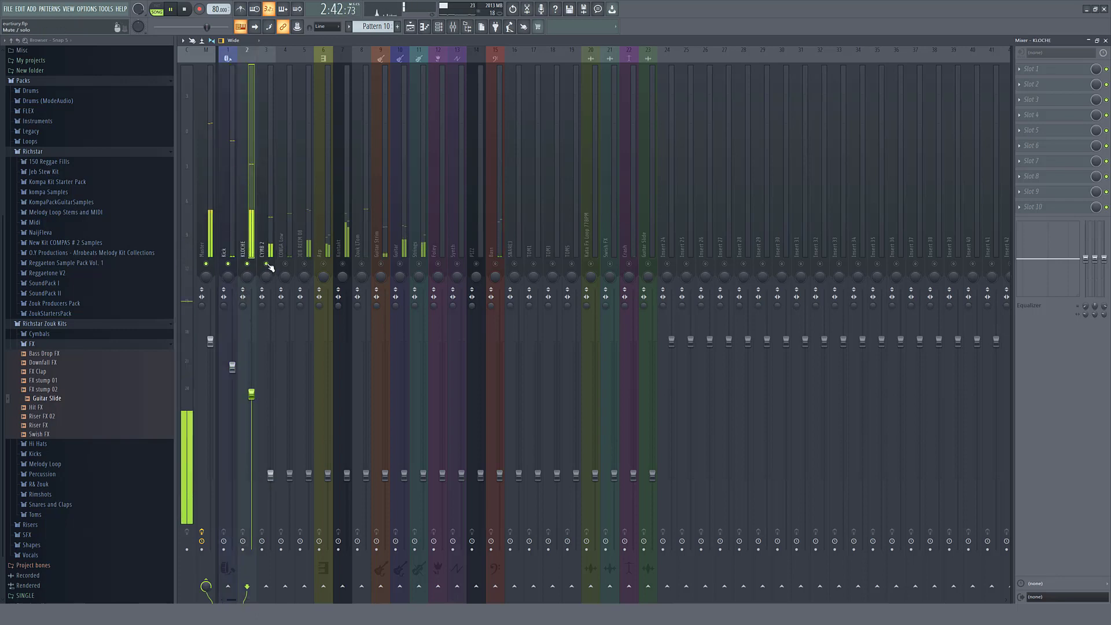
{"action": "left_click", "coordinate": [270, 473]}
{"action": "left_click_drag", "start_coordinate": [270, 474], "coordinate": [308, 421]}
{"action": "left_click", "coordinate": [304, 264]}
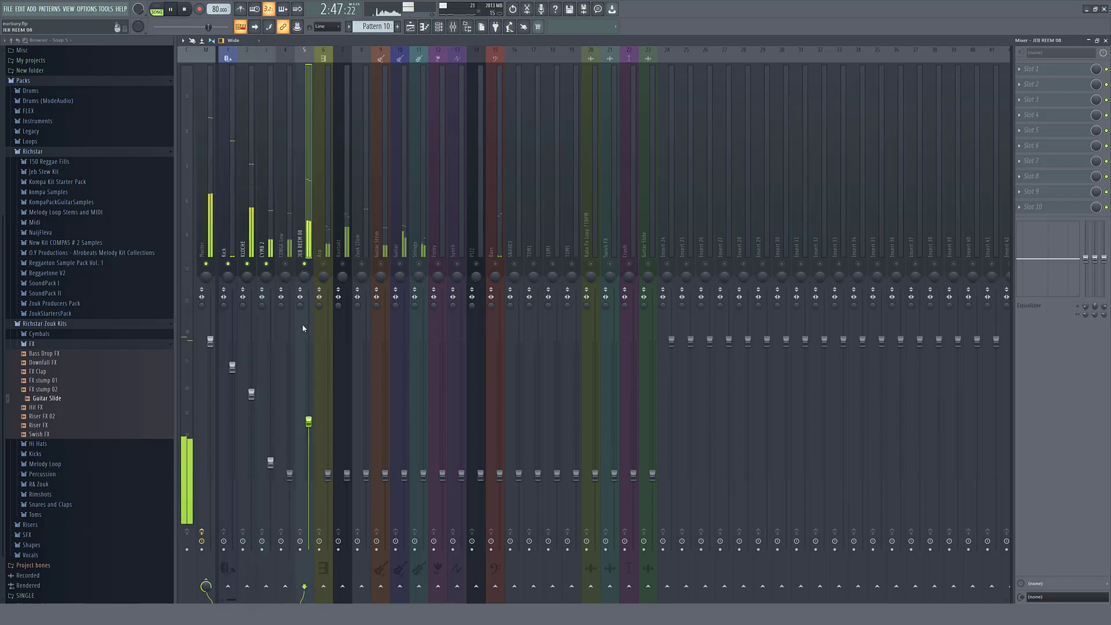
{"action": "left_click", "coordinate": [286, 264]}
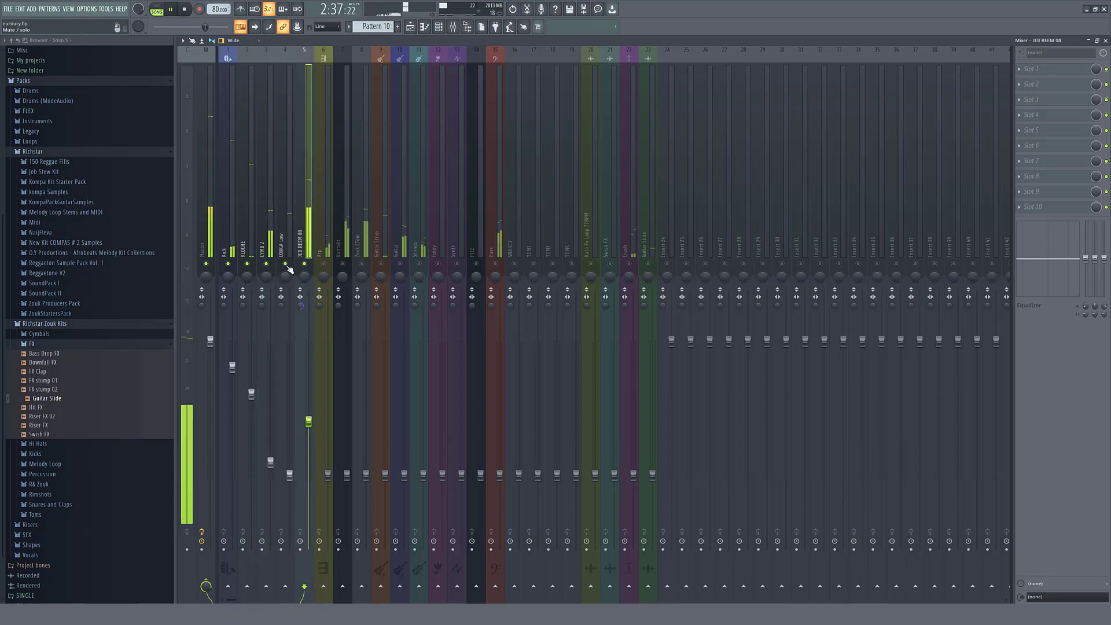
{"action": "left_click_drag", "start_coordinate": [289, 474], "coordinate": [289, 393]}
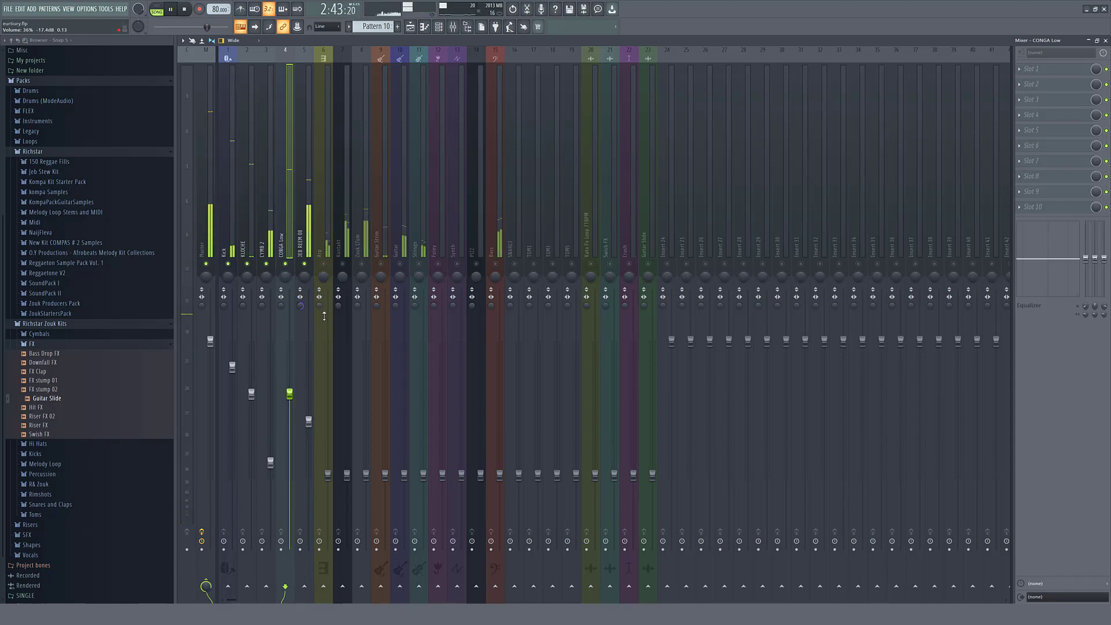
{"action": "key", "text": "space"}
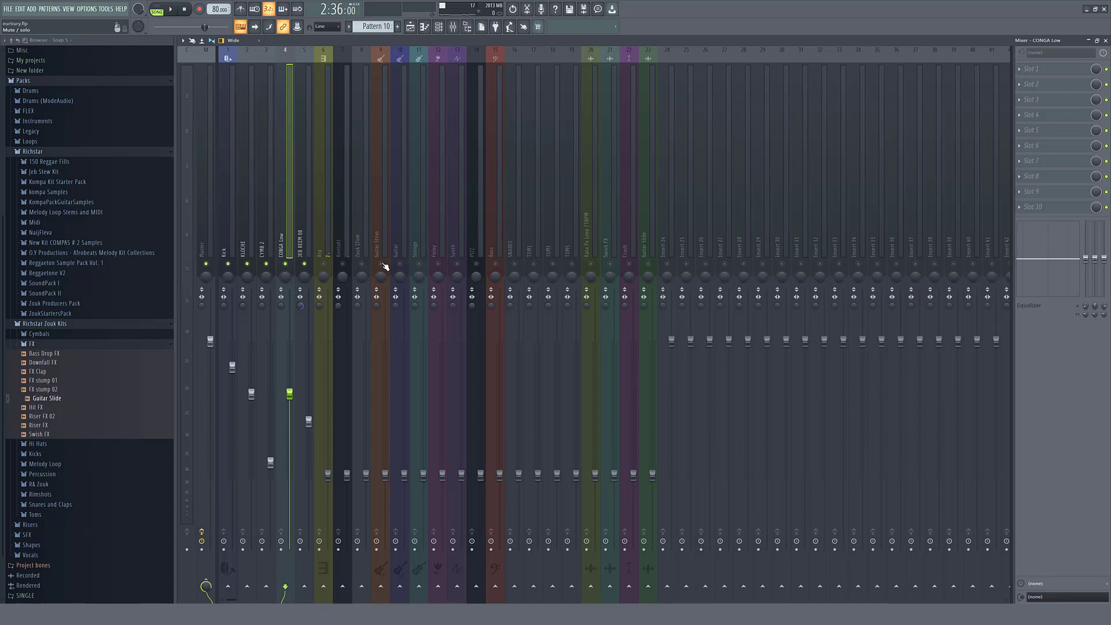
Bring in the Strings and Guitar tracks during playback, raising Strings about level with CONGA Low and Guitar slightly higher
{"action": "left_click", "coordinate": [420, 268]}
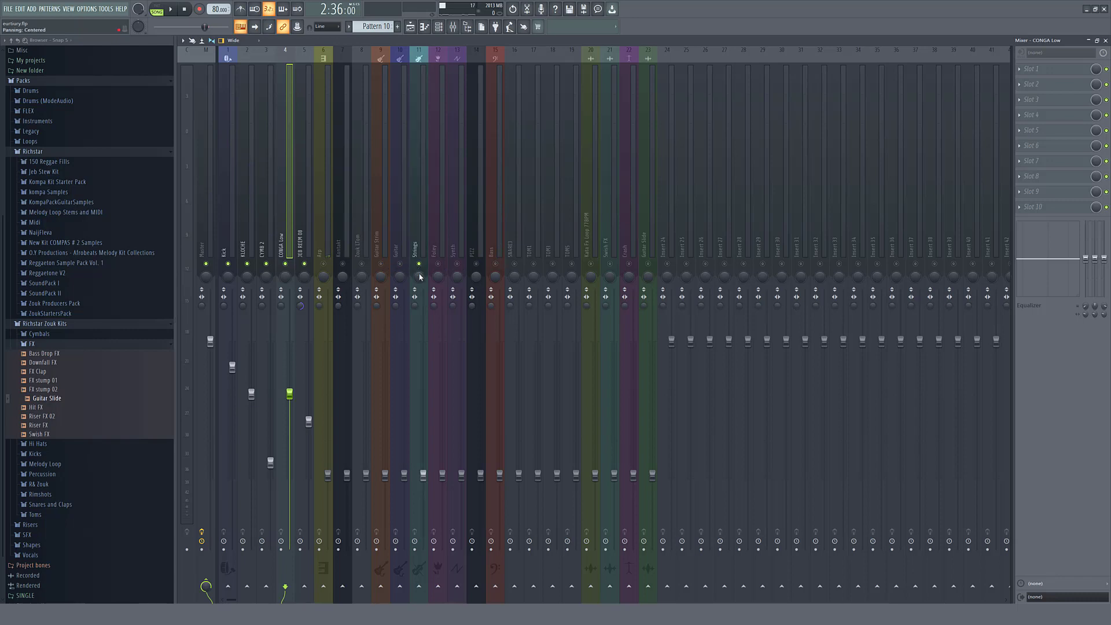
{"action": "key", "text": "space"}
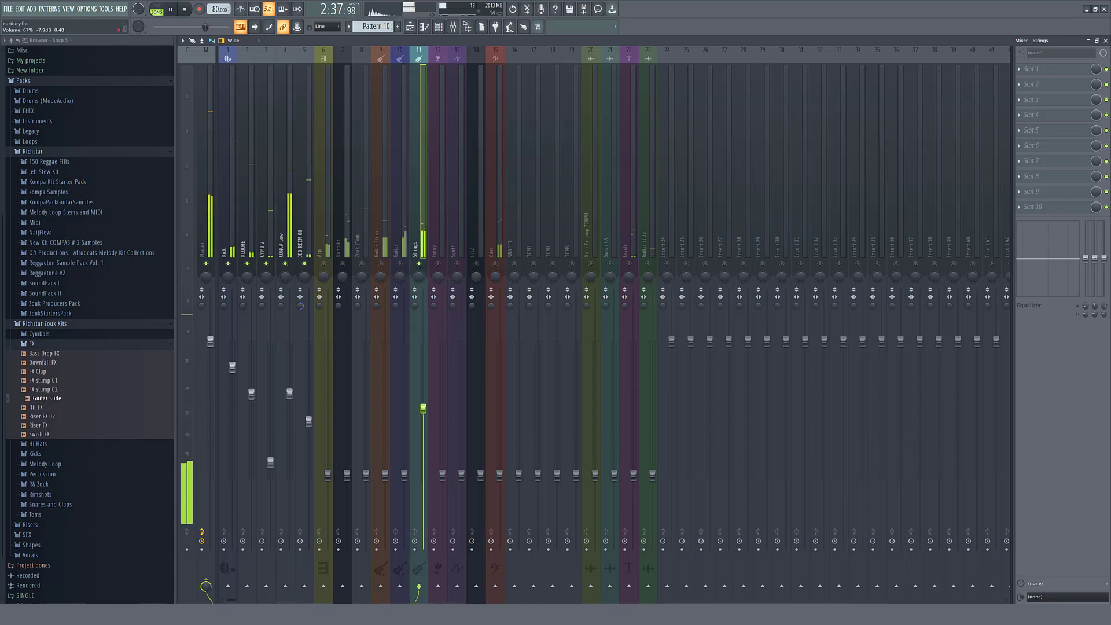
{"action": "mouse_move", "coordinate": [423, 405]}
{"action": "left_mouse_down"}
{"action": "mouse_move", "coordinate": [423, 415]}
{"action": "mouse_move", "coordinate": [423, 396]}
{"action": "left_mouse_up"}
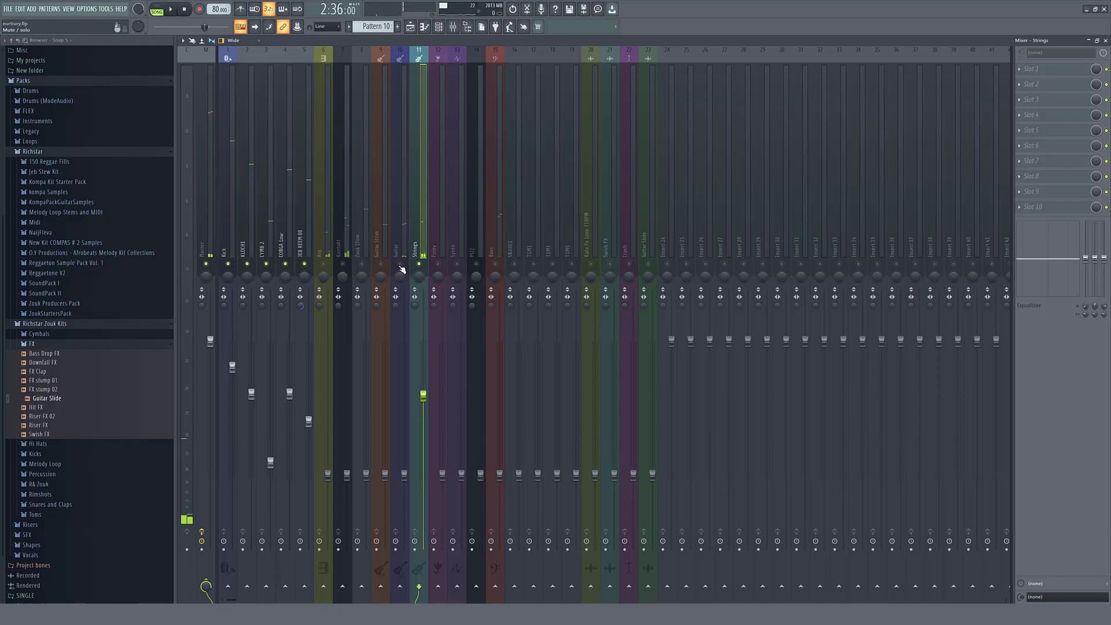
{"action": "left_click_drag", "start_coordinate": [407, 476], "coordinate": [405, 376]}
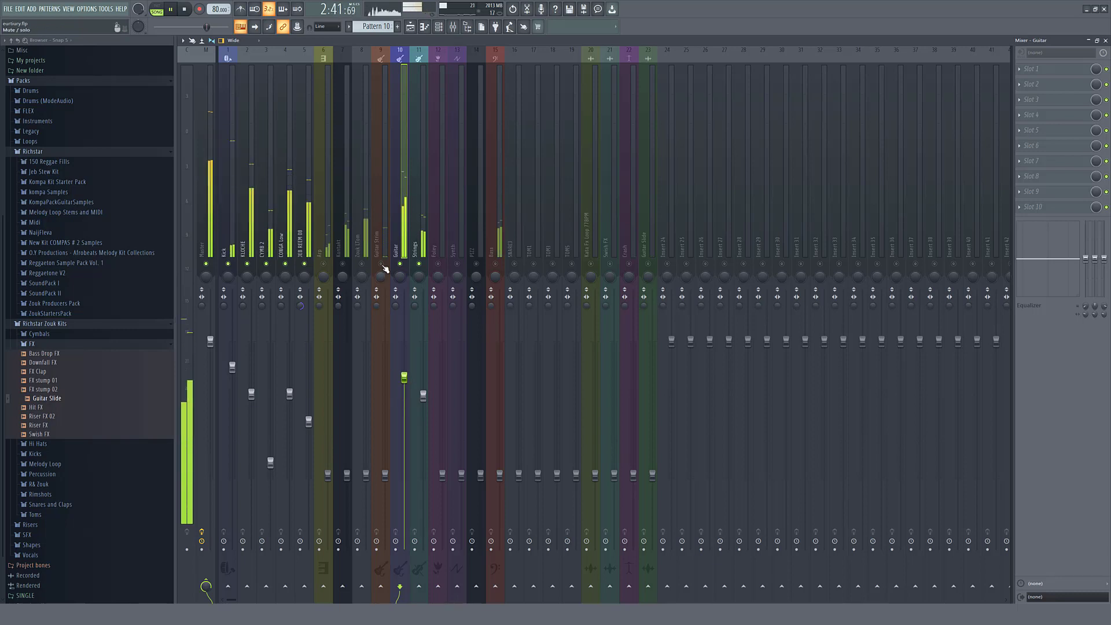
Bring in the Guitar Strm, Zouk LTom and Arp tracks and raise their volumes, keeping Arp the quietest of the three
{"action": "left_click_drag", "start_coordinate": [385, 475], "coordinate": [385, 409]}
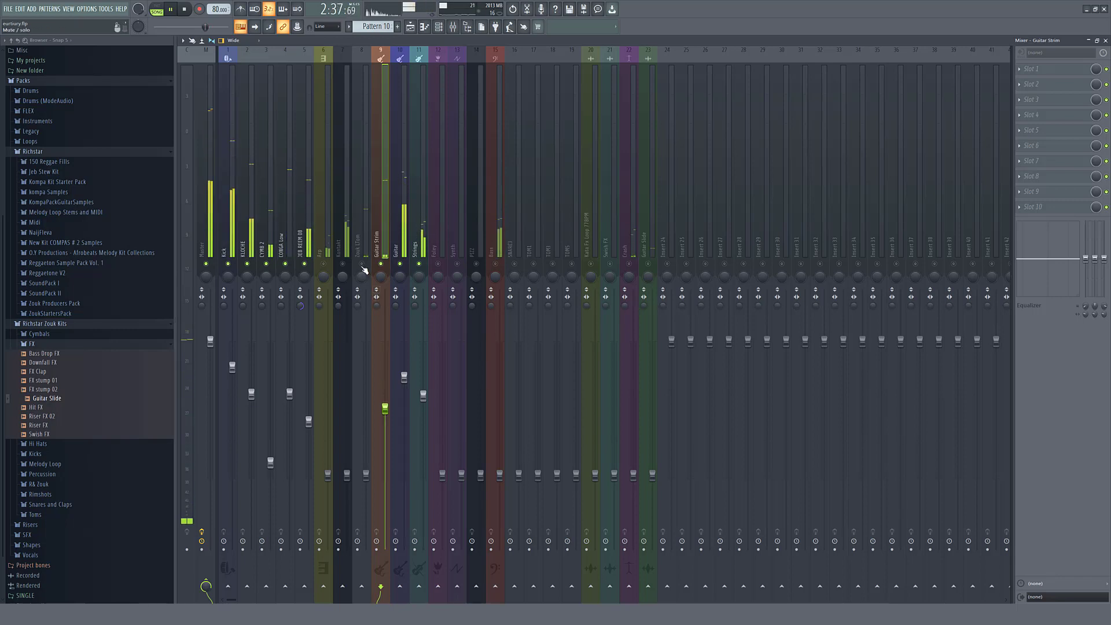
{"action": "left_click_drag", "start_coordinate": [366, 478], "coordinate": [367, 427]}
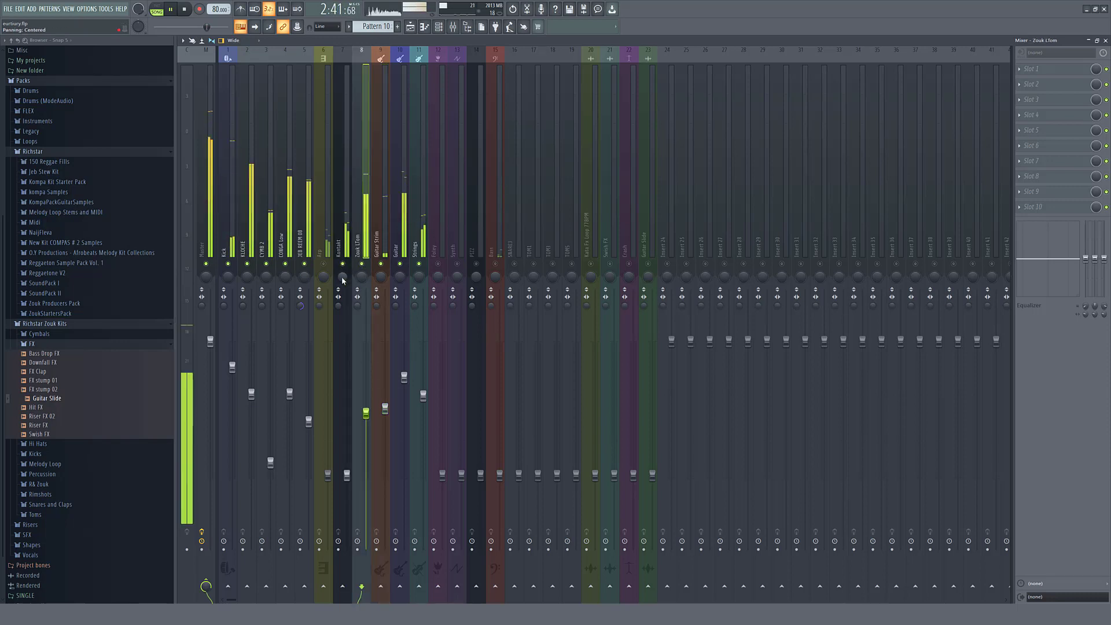
{"action": "left_click_drag", "start_coordinate": [328, 475], "coordinate": [328, 453]}
{"action": "key", "text": "space"}
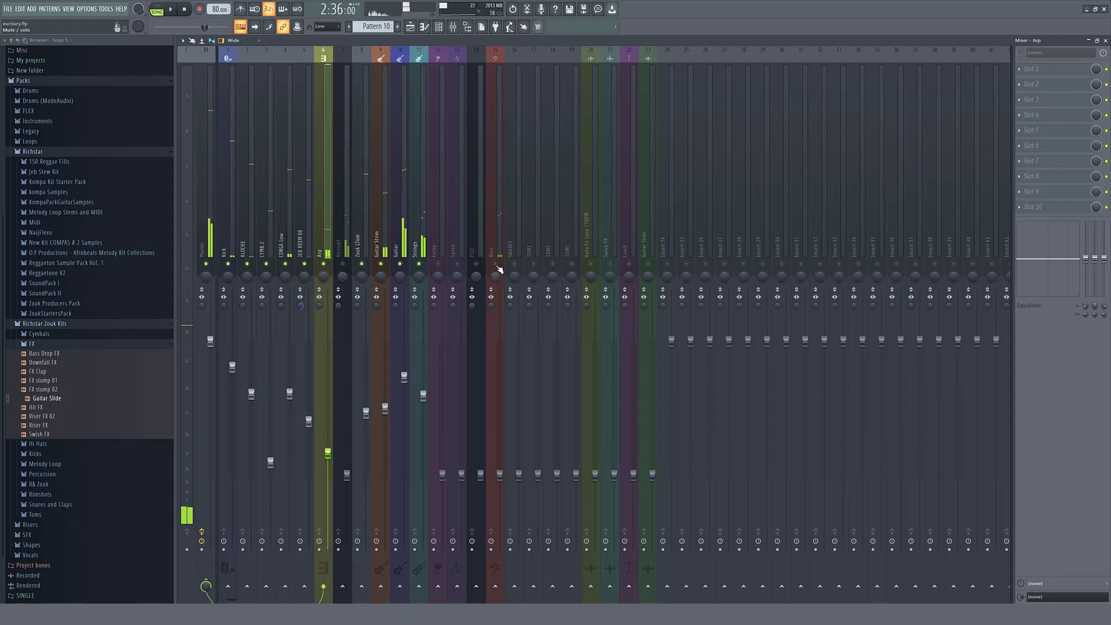
Bring in the Bass track with adjusted stereo separation and fine-tune its volume to 67% against the playing loop
{"action": "left_click", "coordinate": [491, 305]}
{"action": "key", "text": "space"}
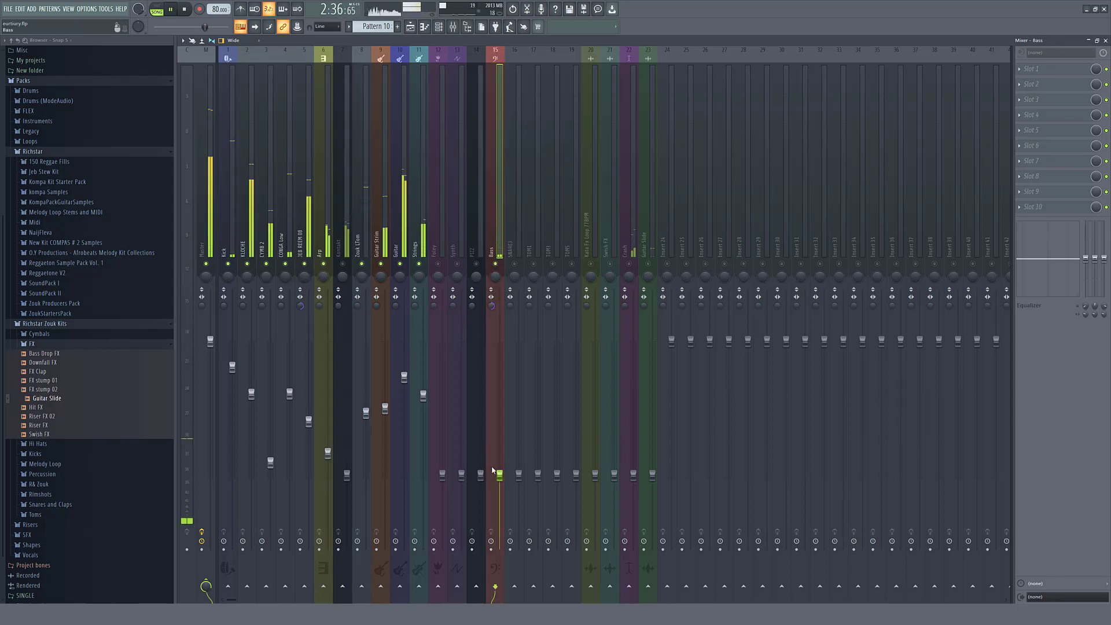
{"action": "key", "text": "space"}
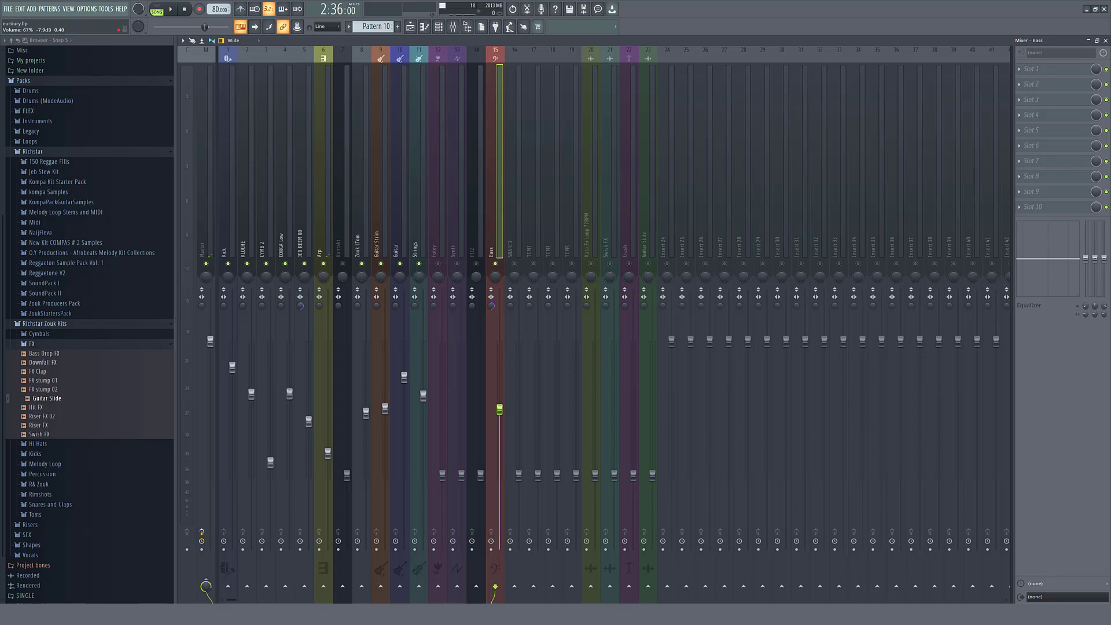
{"action": "key", "text": "space"}
{"action": "scroll", "coordinate": [500, 409], "scroll_direction": "up", "scroll_amount": 2}
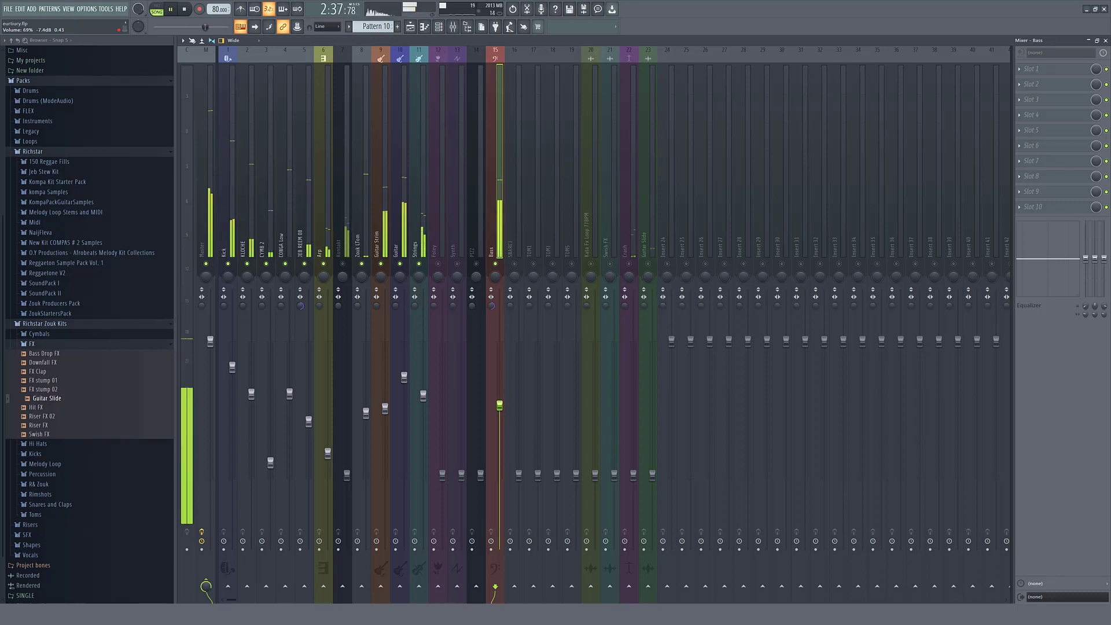
{"action": "scroll", "coordinate": [499, 407], "scroll_direction": "down", "scroll_amount": 1}
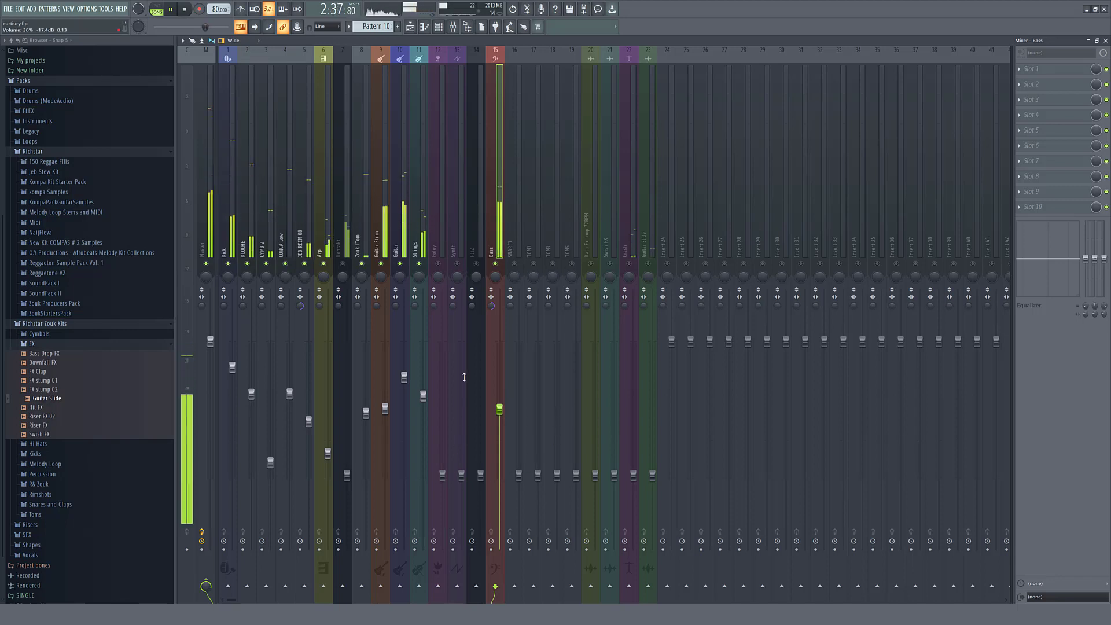
{"action": "key", "text": "space"}
Select the snare and tom tracks 16 to 19 and raise their volumes together to about the Bass level
{"action": "left_click", "coordinate": [529, 245]}
{"action": "left_click_drag", "start_coordinate": [515, 247], "coordinate": [565, 249]}
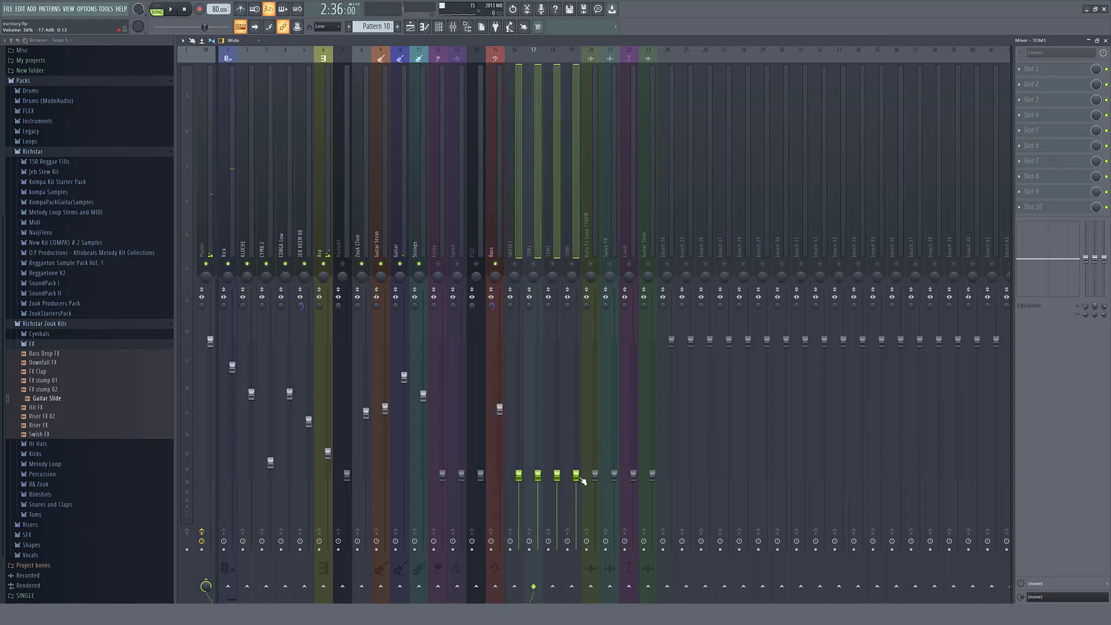
{"action": "left_click_drag", "start_coordinate": [580, 478], "coordinate": [580, 401]}
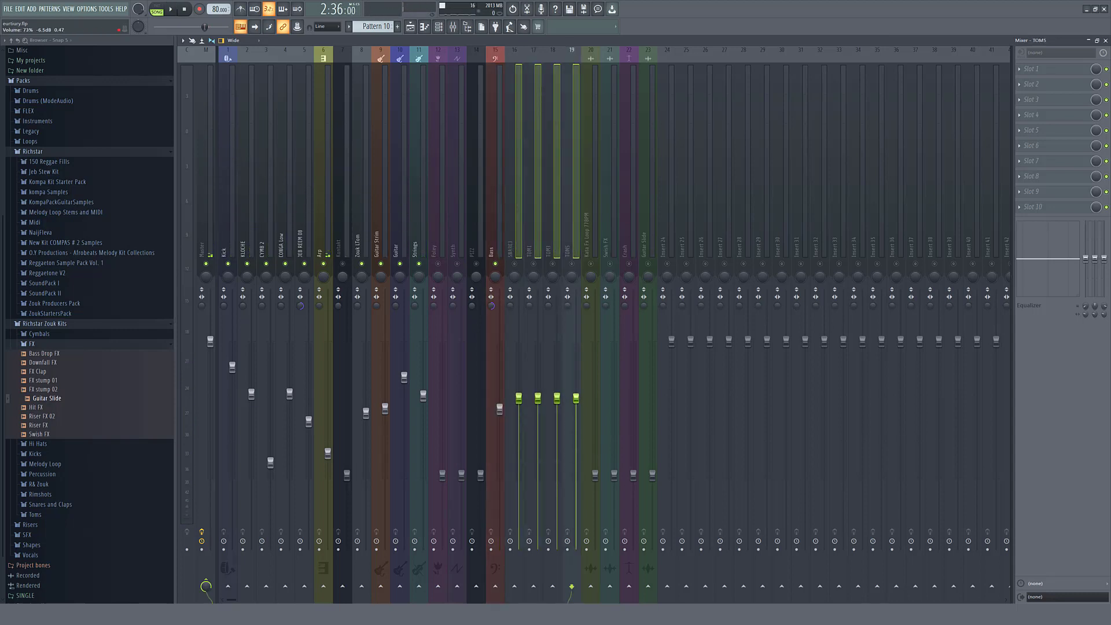
Unmute the FX loop, Swish FX and Crash tracks, balance their volumes along with Guitar Slide, and audition the mix
{"action": "left_click", "coordinate": [610, 265]}
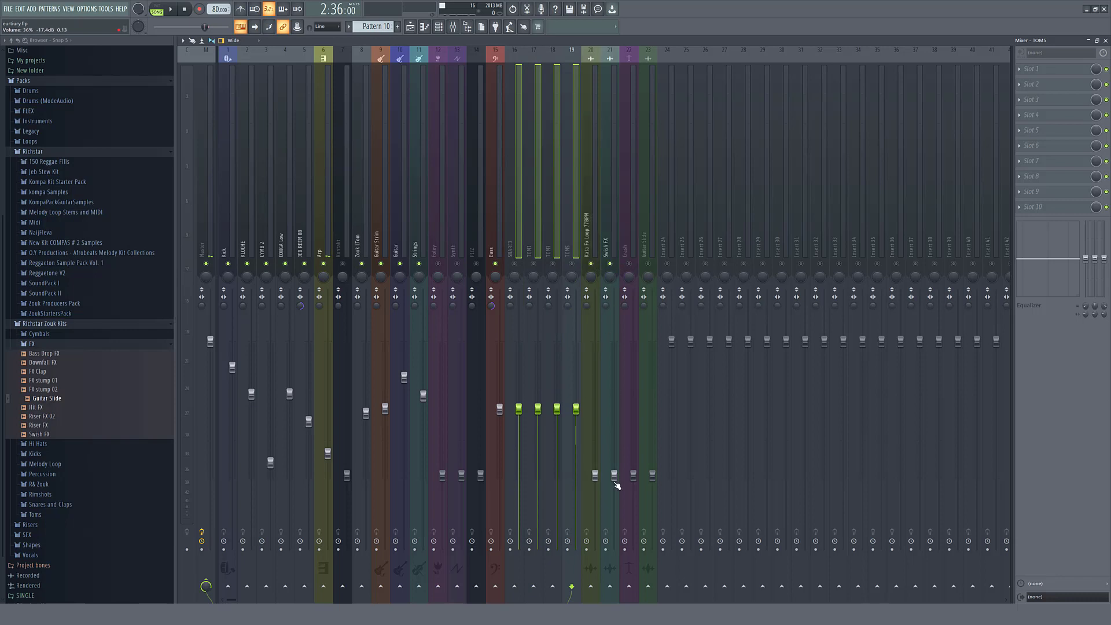
{"action": "left_click_drag", "start_coordinate": [615, 482], "coordinate": [615, 438]}
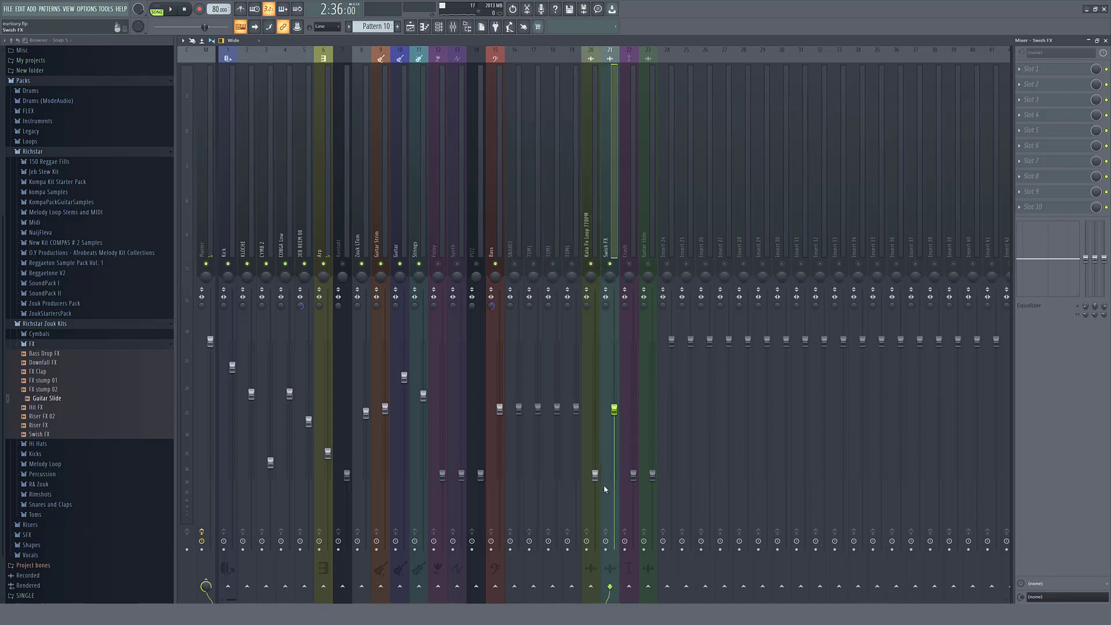
{"action": "left_click_drag", "start_coordinate": [595, 475], "coordinate": [595, 463]}
{"action": "left_click_drag", "start_coordinate": [617, 412], "coordinate": [656, 457]}
{"action": "key", "text": "space"}
{"action": "key", "text": "space"}
{"action": "key", "text": "space"}
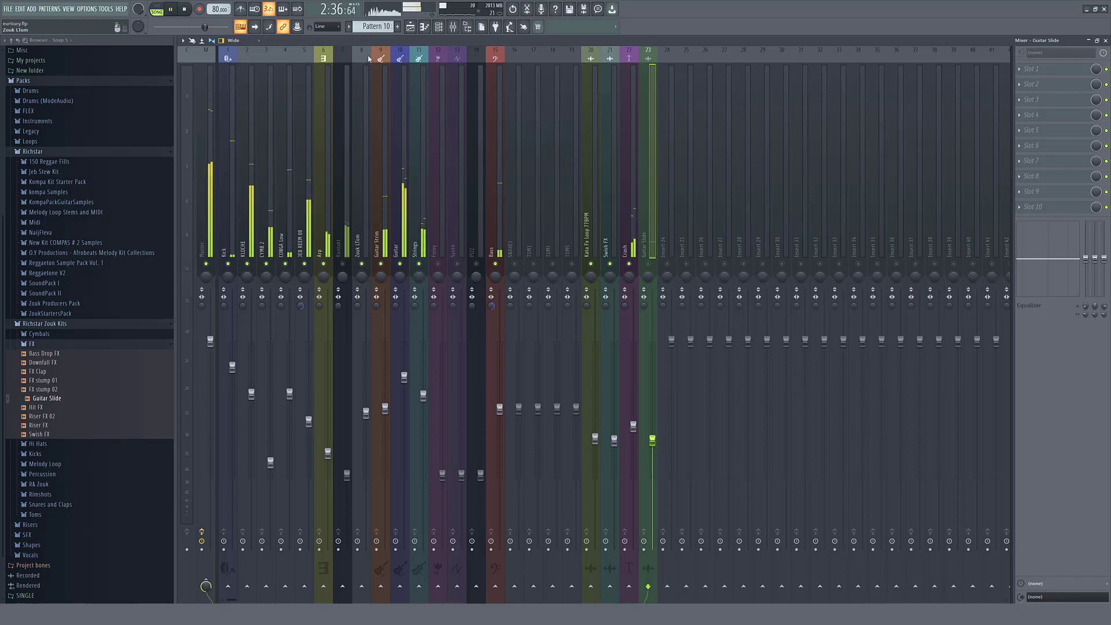
{"action": "key", "text": "space"}
Play the arrangement from just before bar 53 in the playlist and return to the mixer
{"action": "key", "text": "F5"}
{"action": "left_click", "coordinate": [448, 65]}
{"action": "key", "text": "space"}
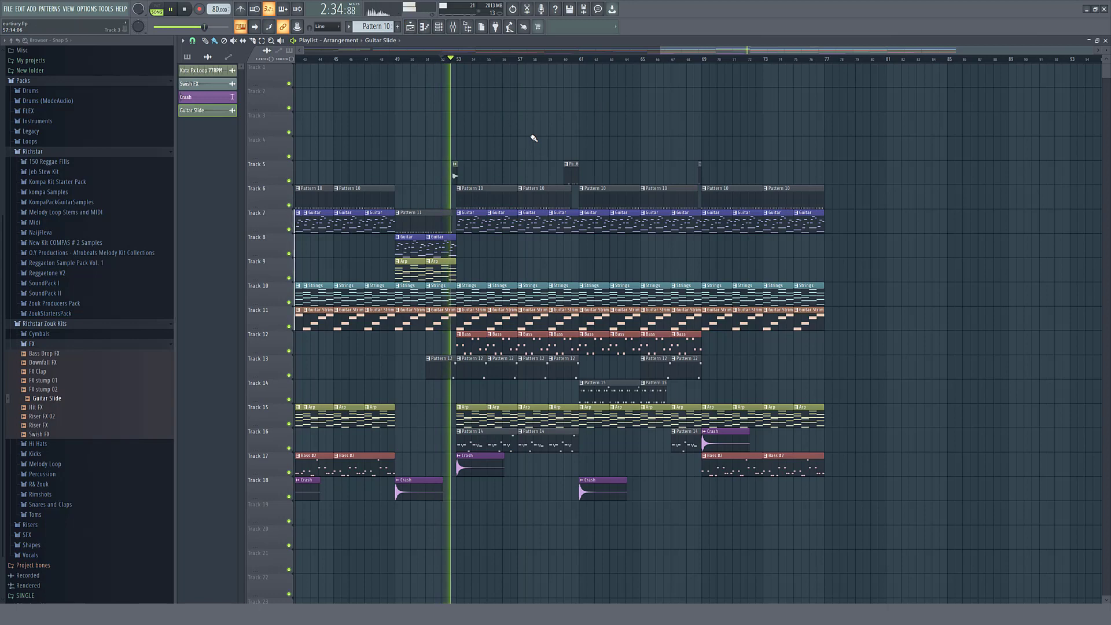
{"action": "left_click", "coordinate": [448, 29]}
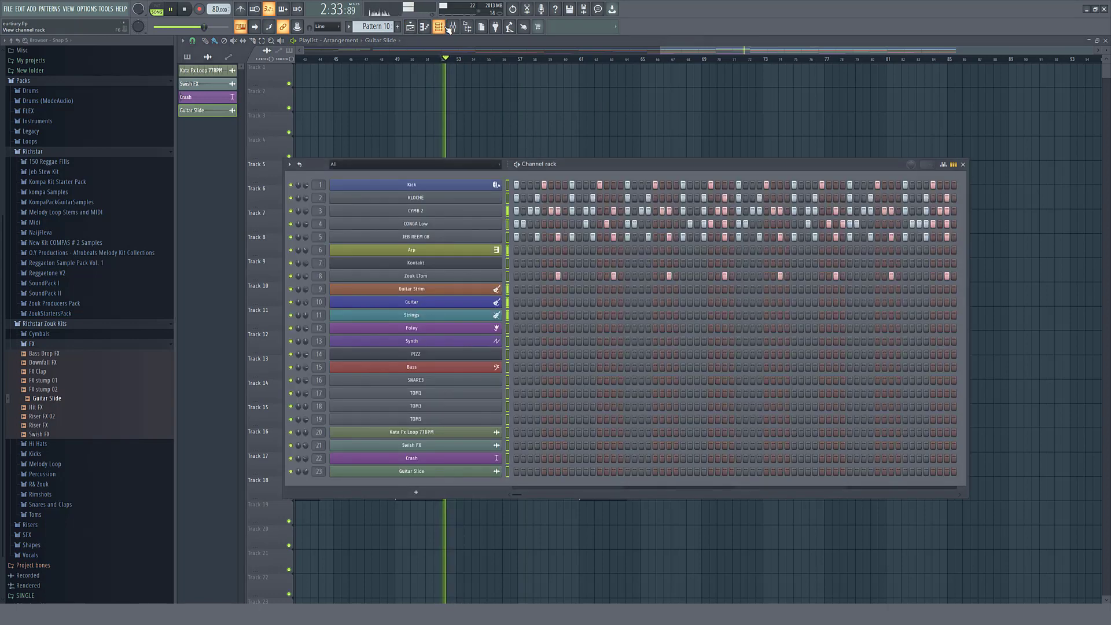
{"action": "left_click", "coordinate": [448, 29]}
{"action": "left_click", "coordinate": [453, 26]}
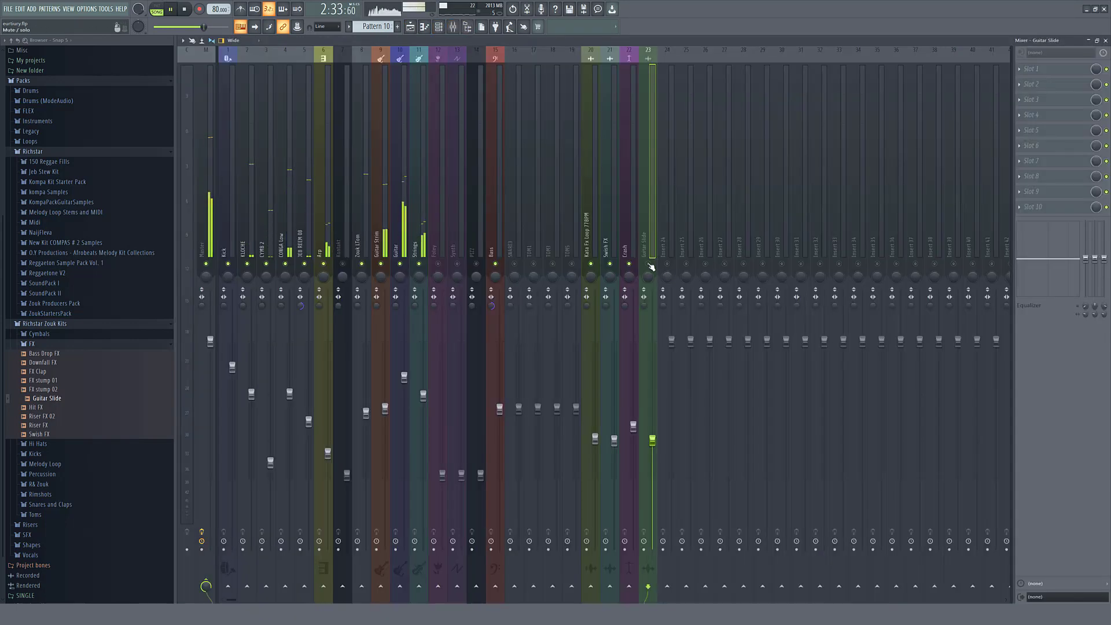
Stop playback and load Fruity Compressor with the Master 1 preset in the Master track's second effect slot, auditioning it with 5.2 dB gain
{"action": "key", "text": "space"}
{"action": "right_click", "coordinate": [694, 192]}
{"action": "key", "text": "Escape"}
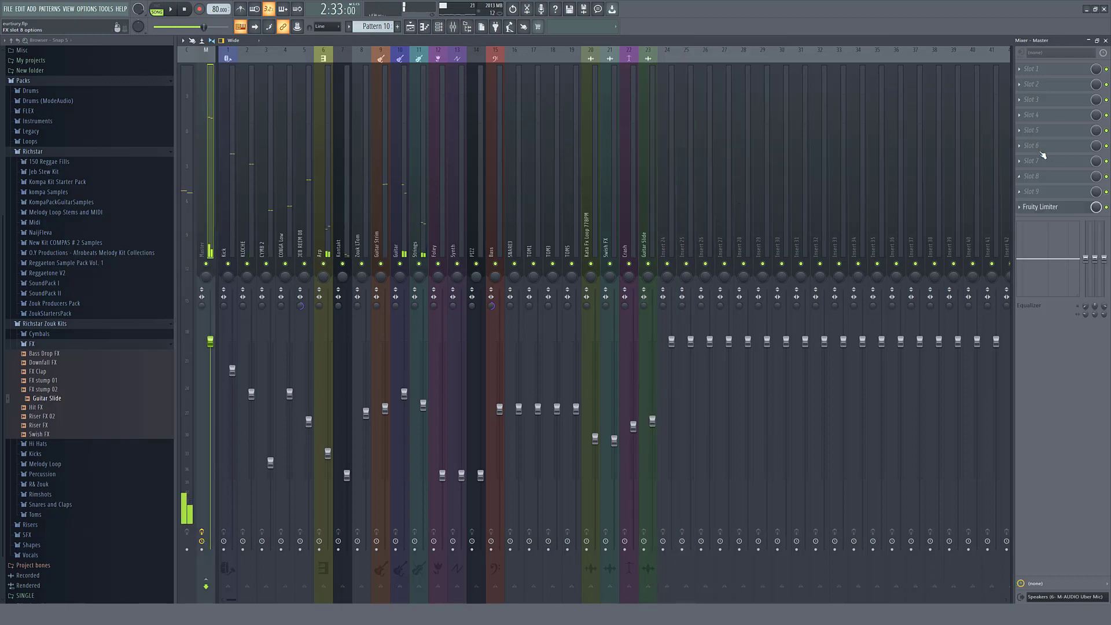
{"action": "left_click", "coordinate": [1022, 85]}
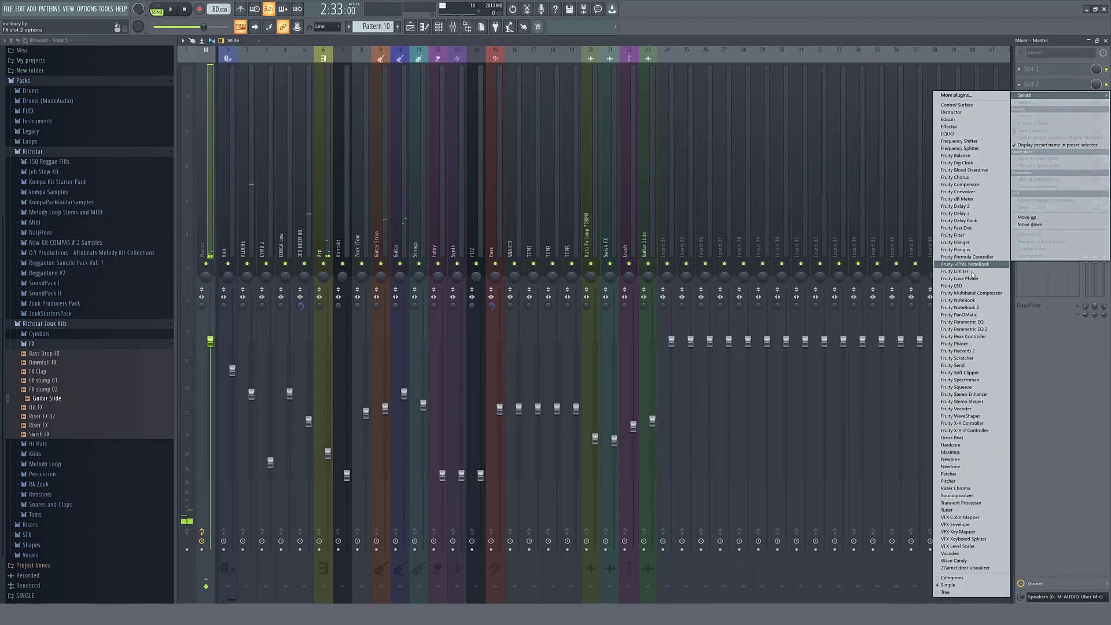
{"action": "left_click", "coordinate": [965, 185]}
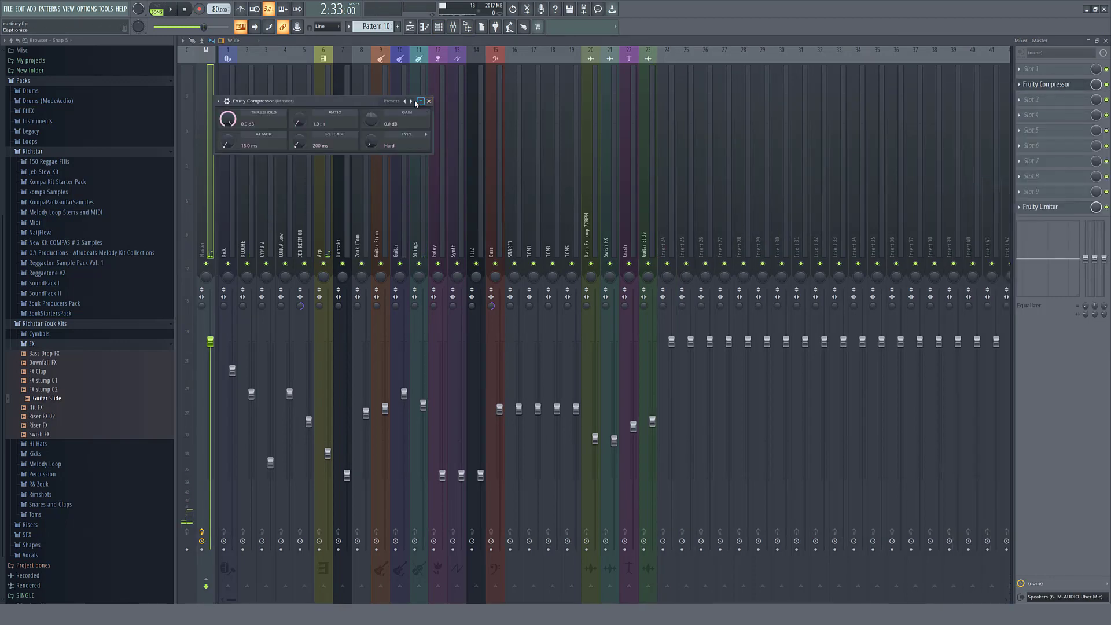
{"action": "left_click", "coordinate": [415, 103]}
{"action": "left_click", "coordinate": [418, 155]}
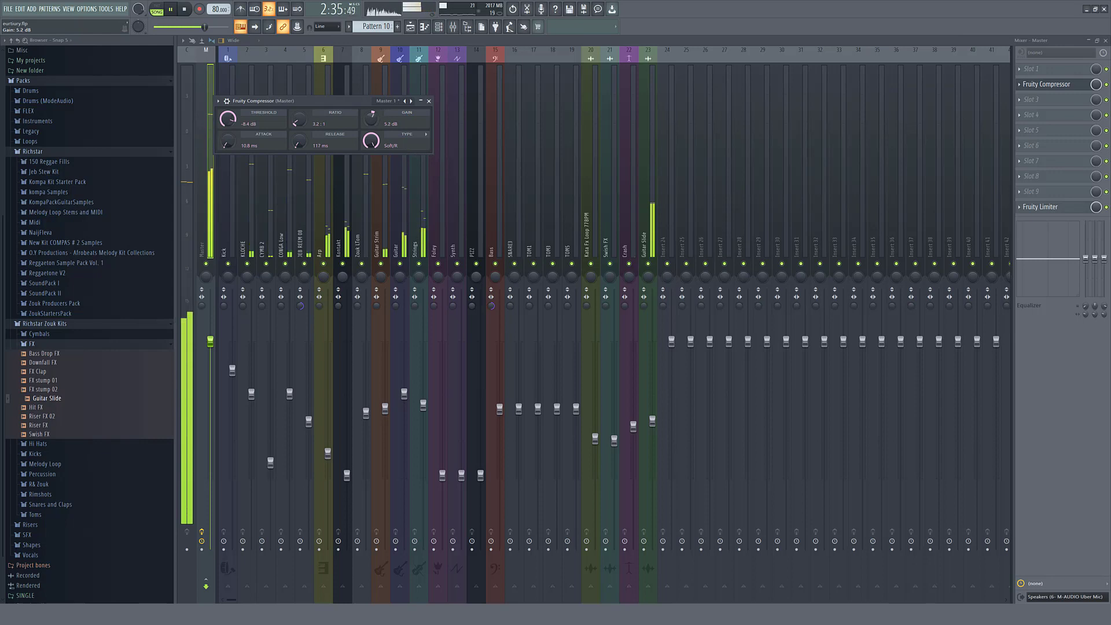
{"action": "left_click", "coordinate": [429, 101]}
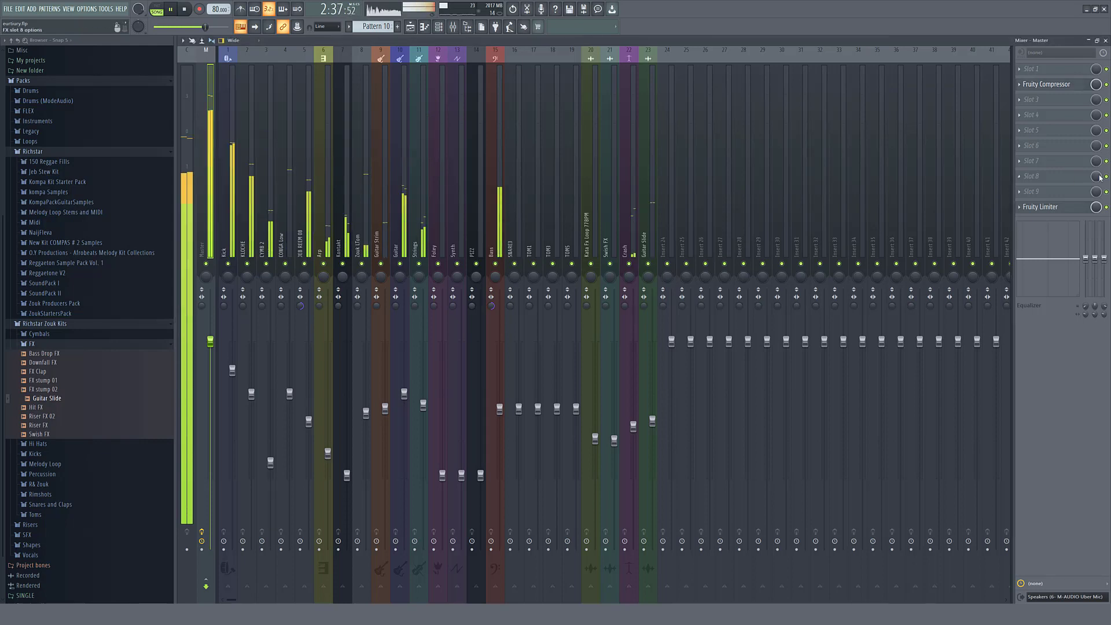
Add Maximus to the Master track's fifth effect slot and load its Master aid 1 preset
{"action": "left_click", "coordinate": [1020, 133]}
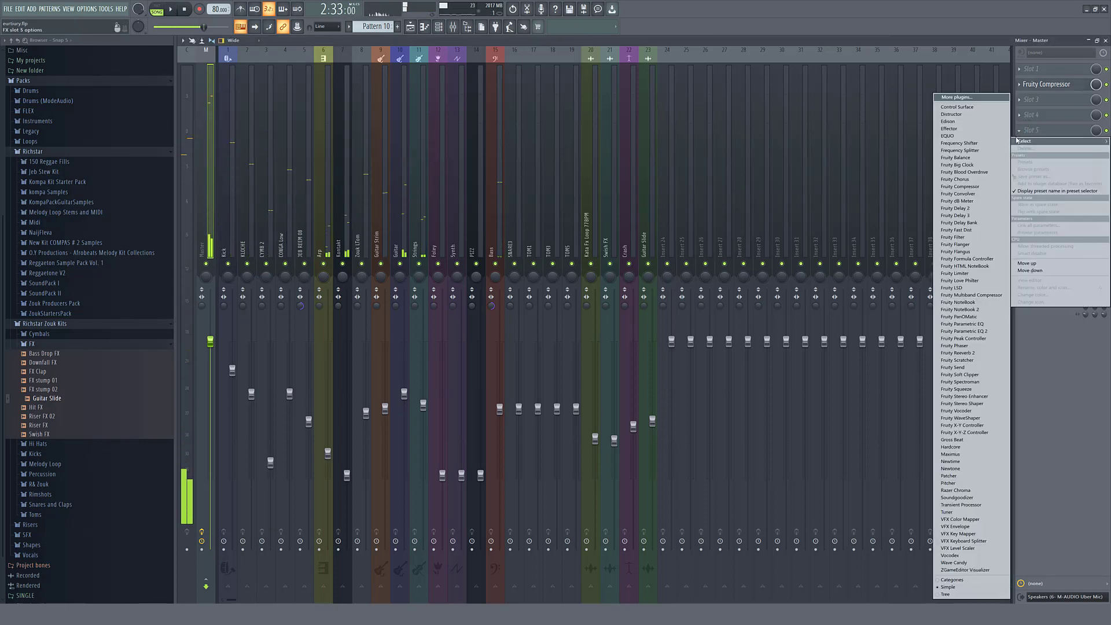
{"action": "left_click", "coordinate": [966, 455]}
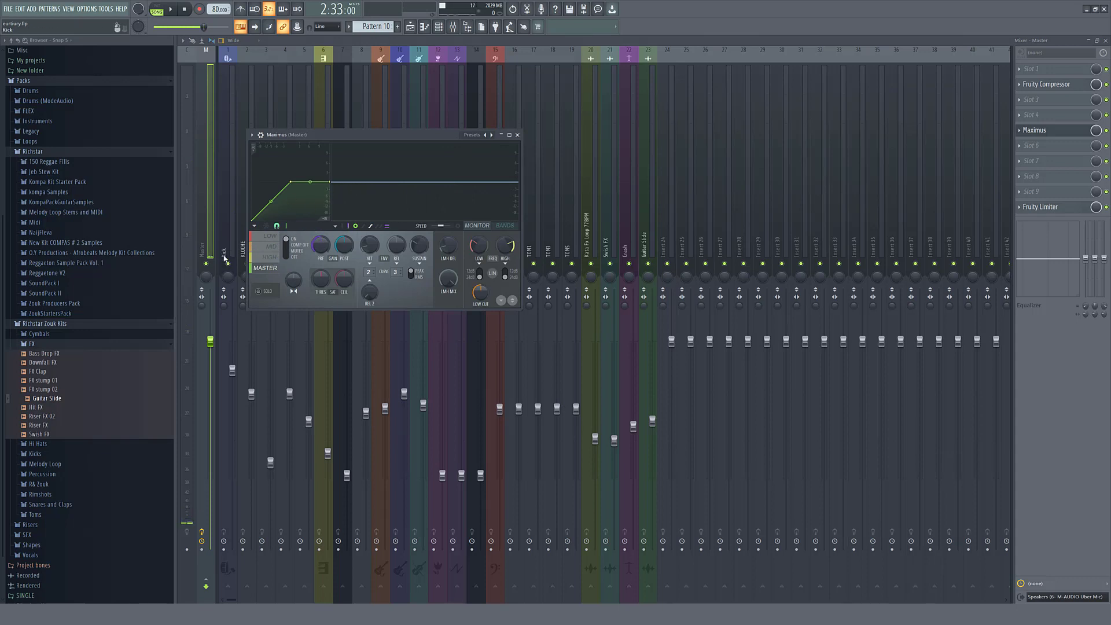
{"action": "right_click", "coordinate": [492, 136]}
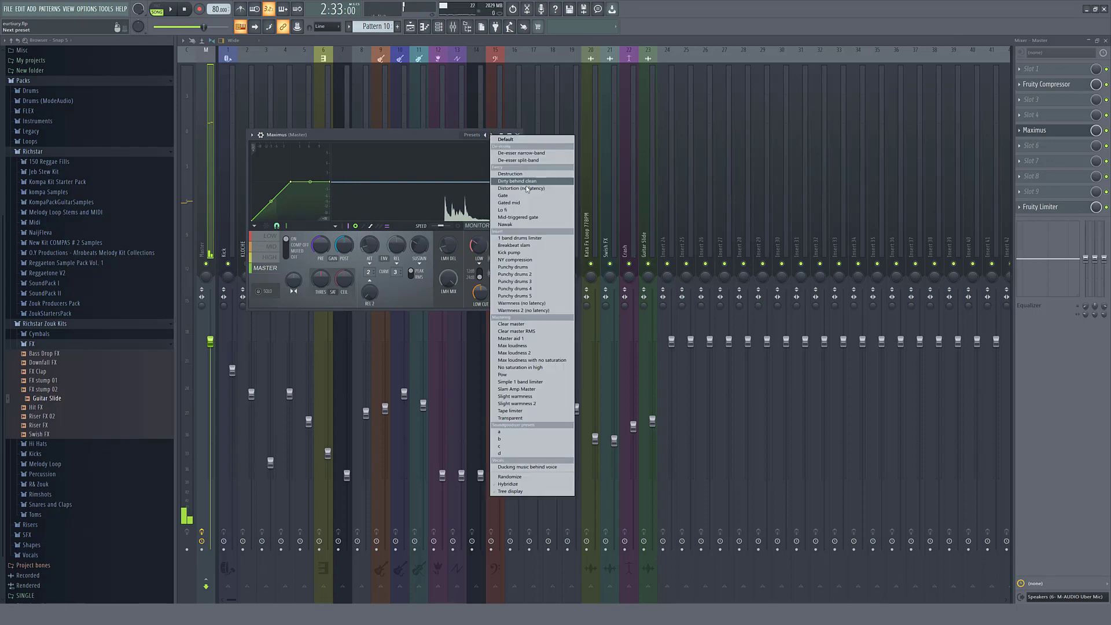
{"action": "left_click", "coordinate": [519, 339]}
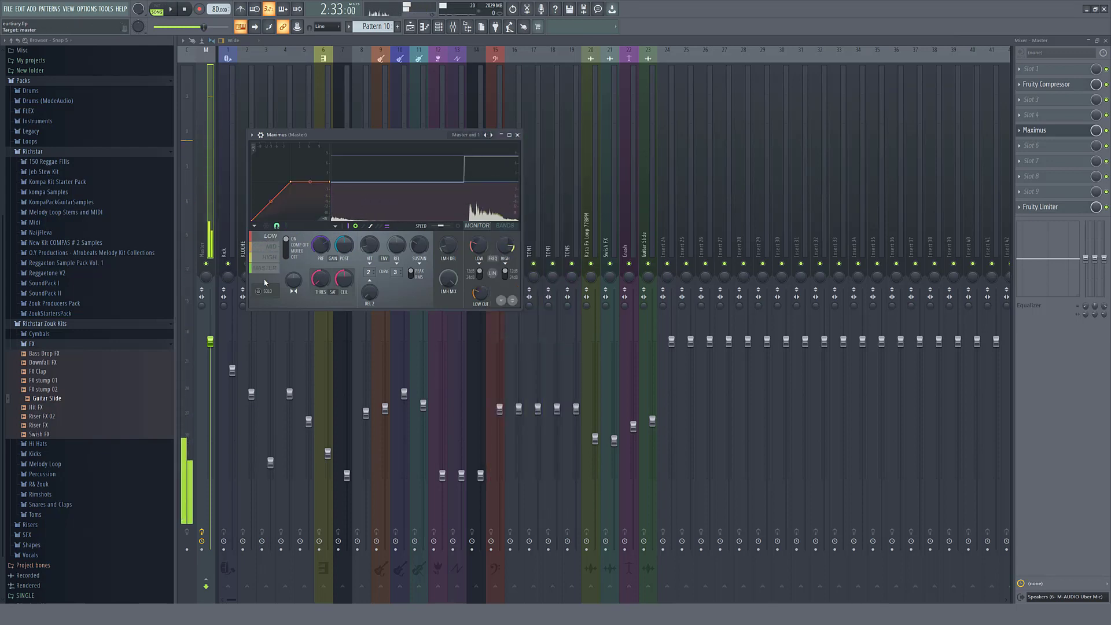
During playback, set the Maximus low band's stereo separation to 100% merged and widen the mid band toward separated
{"action": "key", "text": "space"}
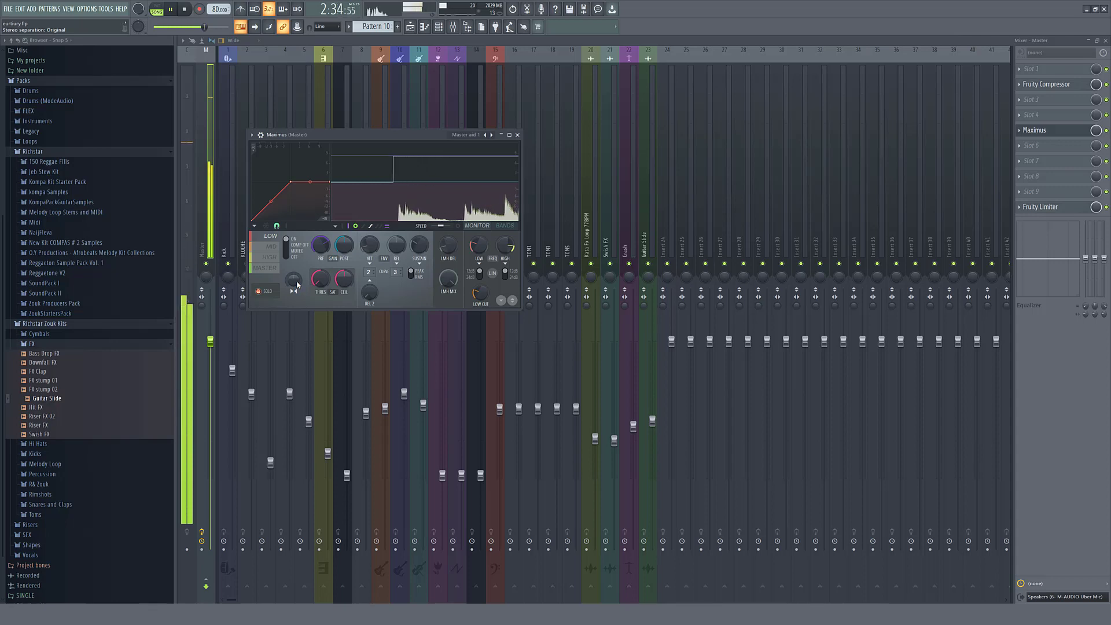
{"action": "left_click_drag", "start_coordinate": [297, 284], "coordinate": [298, 312]}
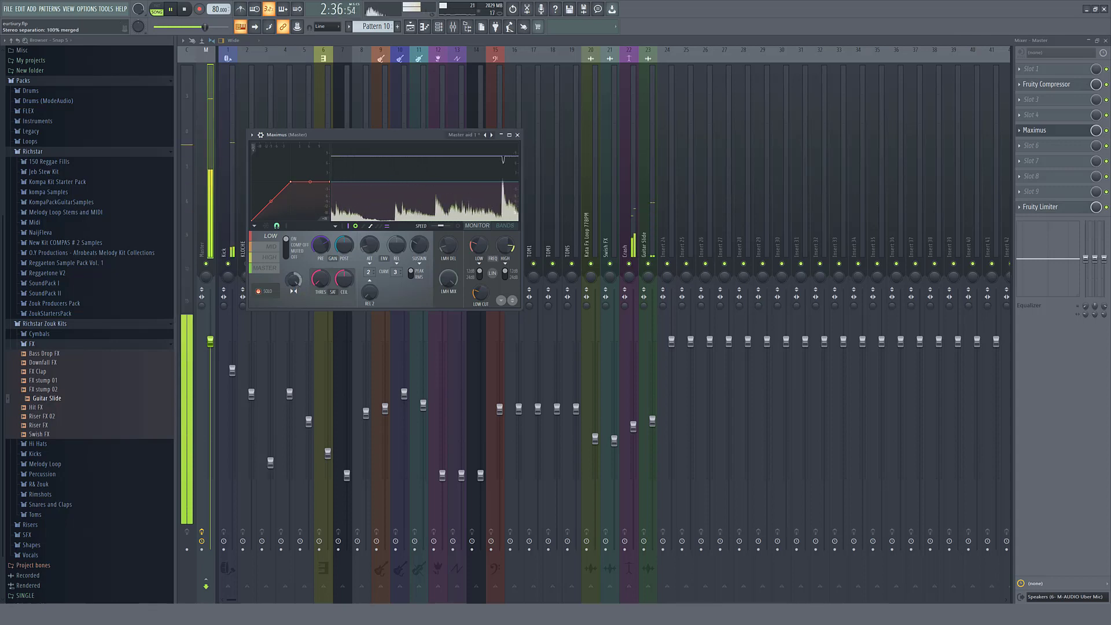
{"action": "left_click", "coordinate": [271, 247]}
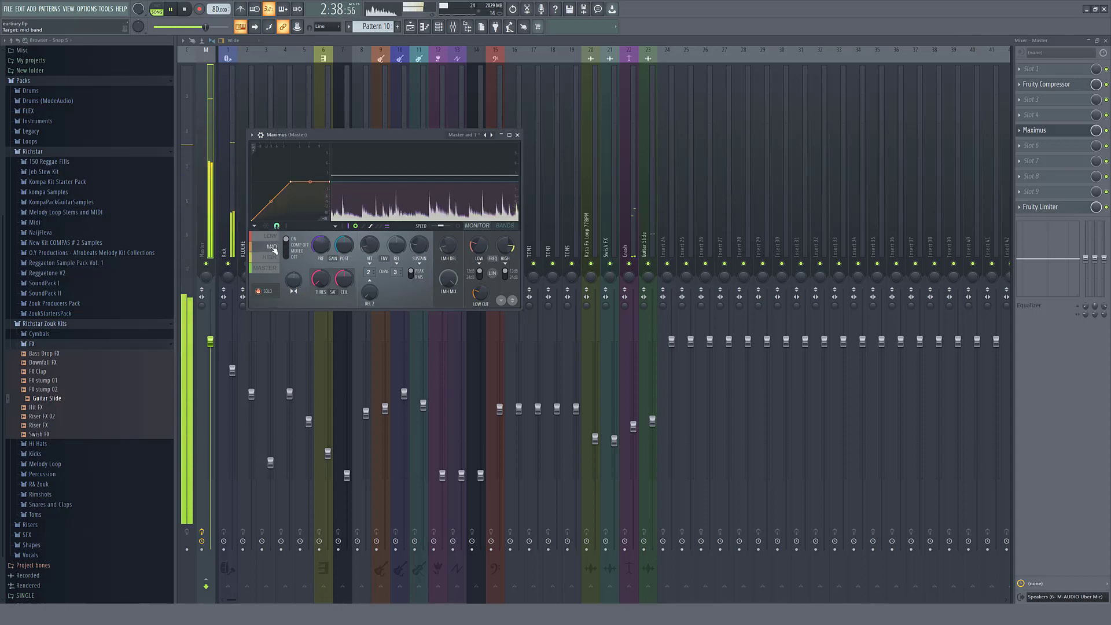
{"action": "left_click_drag", "start_coordinate": [293, 280], "coordinate": [293, 249]}
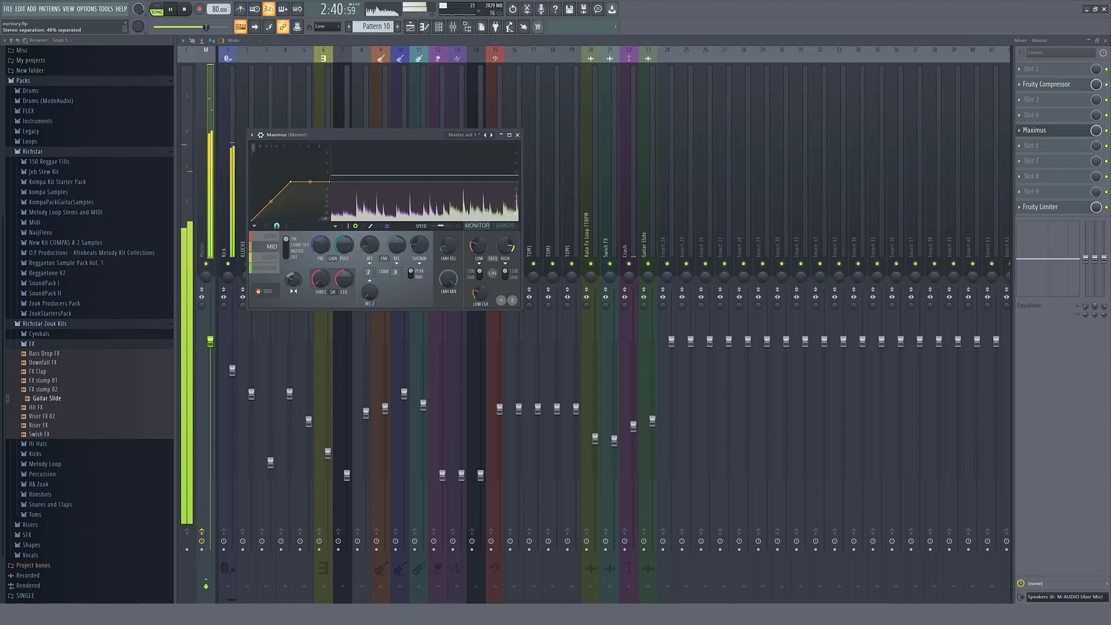
Adjust the stereo separation of the Maximus high band, widen its master band slightly toward separated, and close the plugin
{"action": "left_click", "coordinate": [270, 257]}
{"action": "left_click_drag", "start_coordinate": [293, 280], "coordinate": [294, 295]}
{"action": "left_click", "coordinate": [278, 270]}
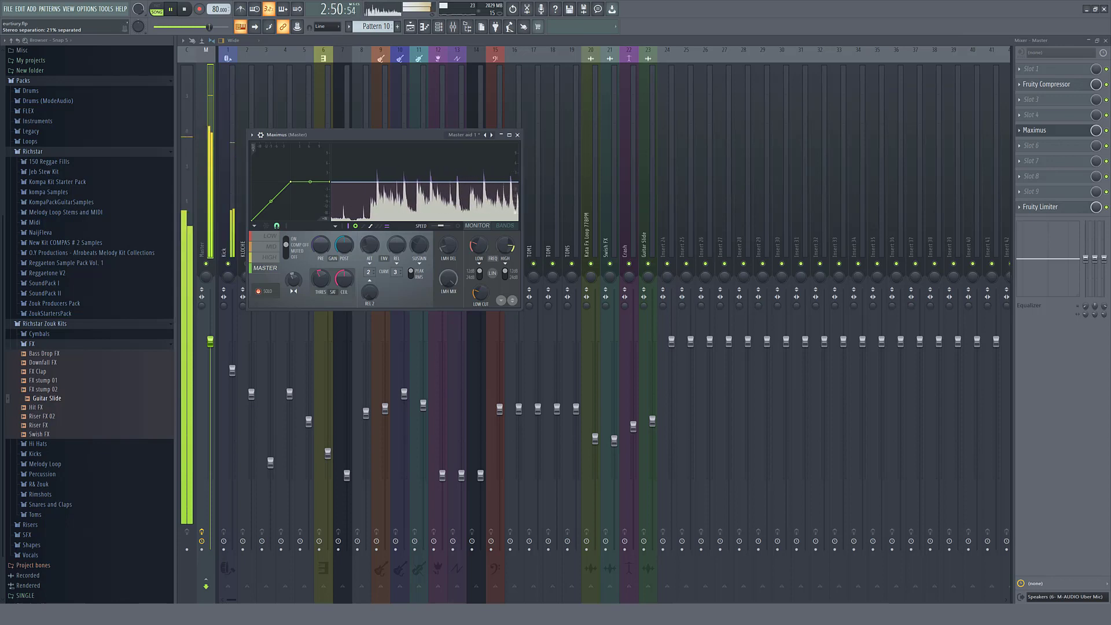
{"action": "left_click_drag", "start_coordinate": [292, 290], "coordinate": [292, 280]}
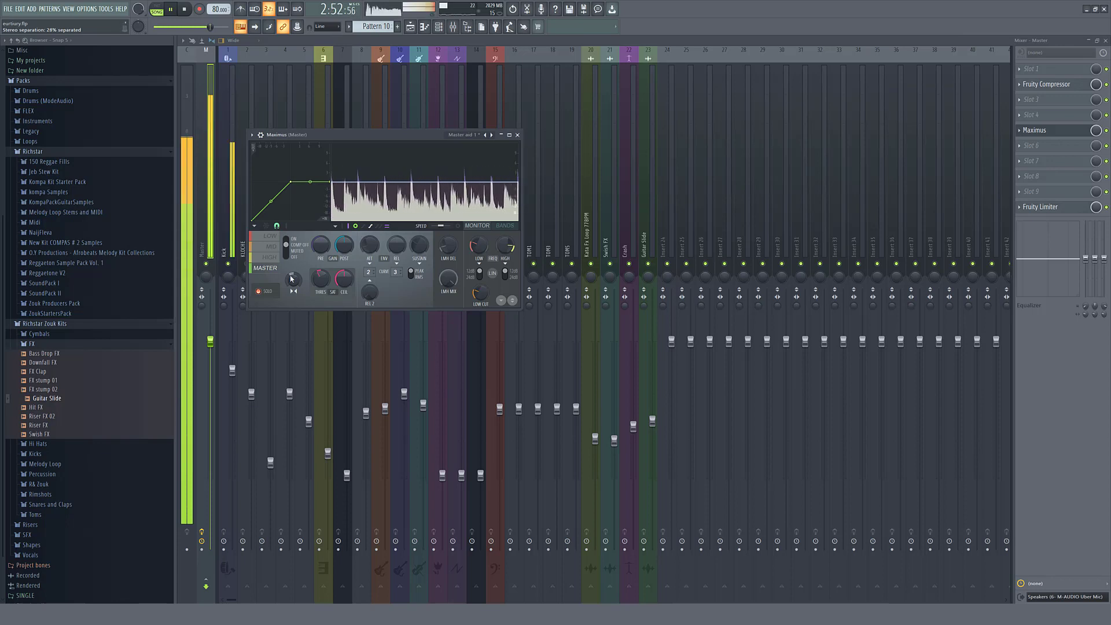
{"action": "left_click", "coordinate": [518, 135]}
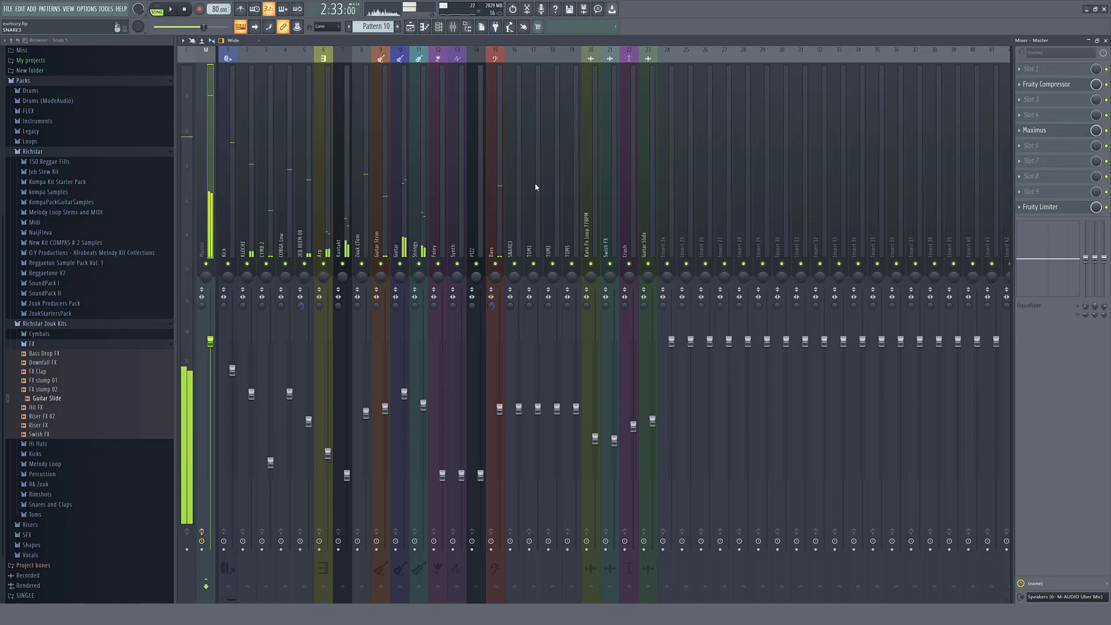
Lower the Bass track's volume to about the Swish FX level while the arrangement plays
{"action": "left_click", "coordinate": [384, 251]}
{"action": "left_click", "coordinate": [491, 251]}
{"action": "key", "text": "space"}
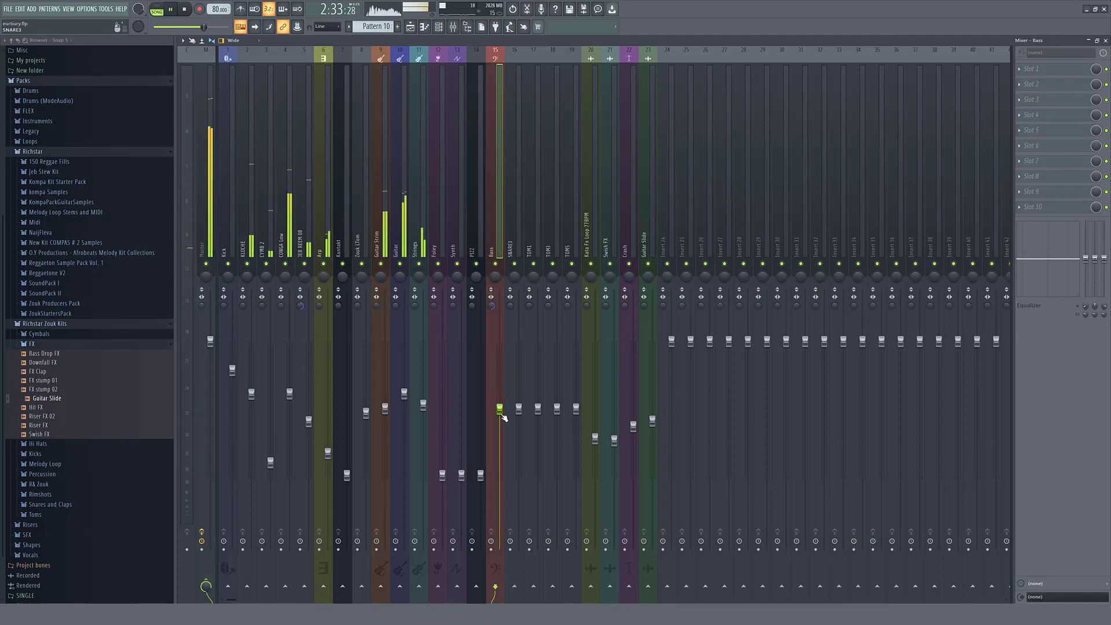
{"action": "left_click_drag", "start_coordinate": [500, 409], "coordinate": [499, 425]}
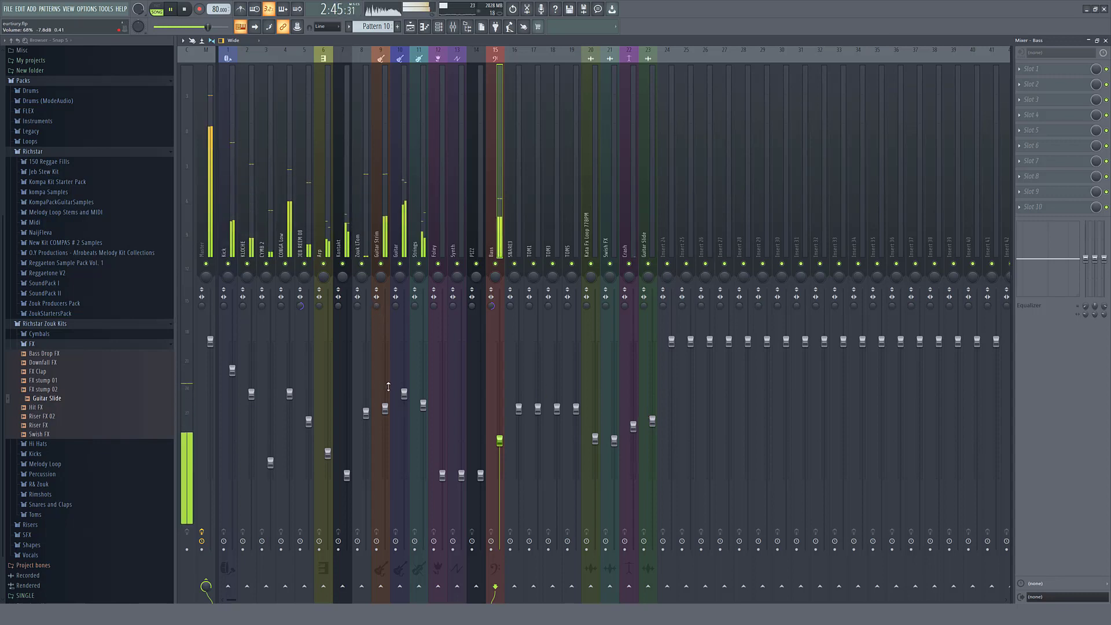
Lower the Strings volume to 66% with the Guitar track muted, unmute Guitar, then stop playback and close the mixer
{"action": "left_click", "coordinate": [400, 263]}
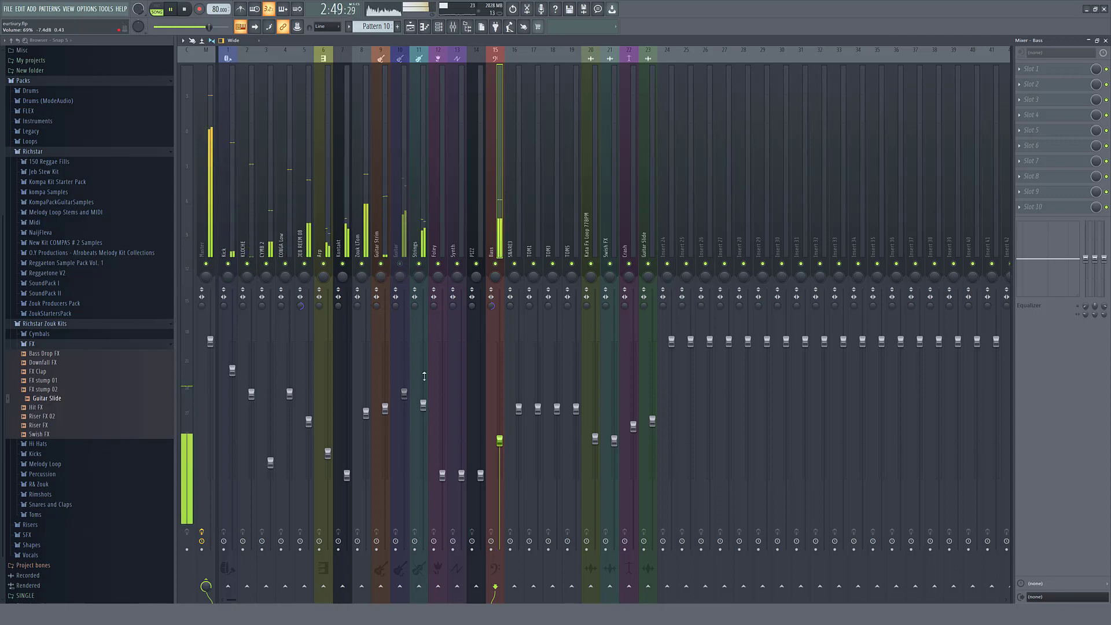
{"action": "left_click", "coordinate": [423, 407]}
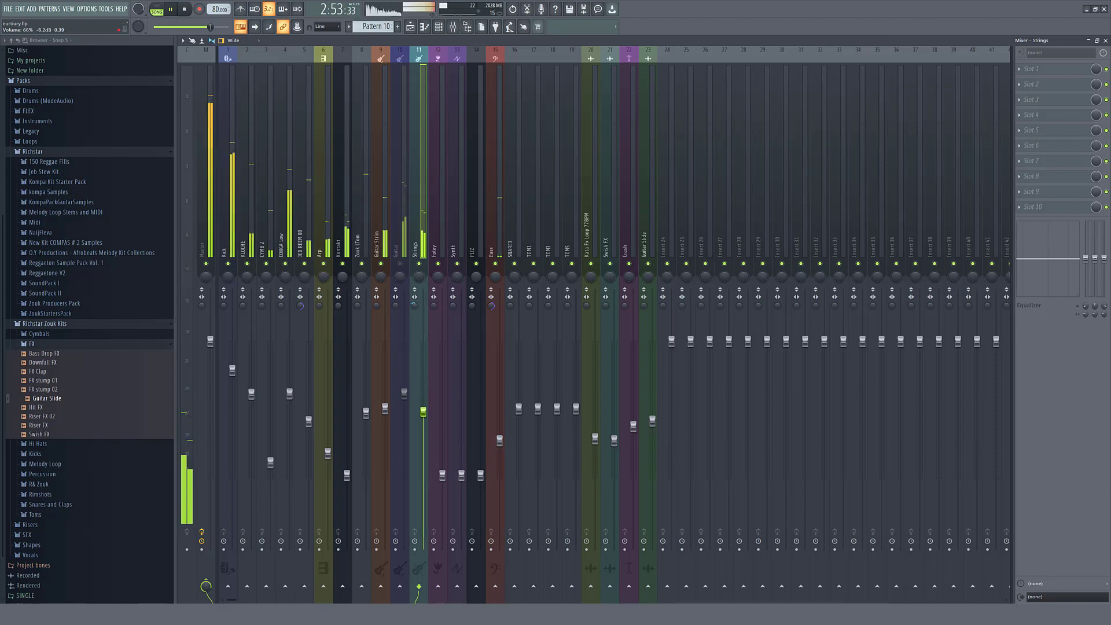
{"action": "left_click_drag", "start_coordinate": [427, 408], "coordinate": [427, 415]}
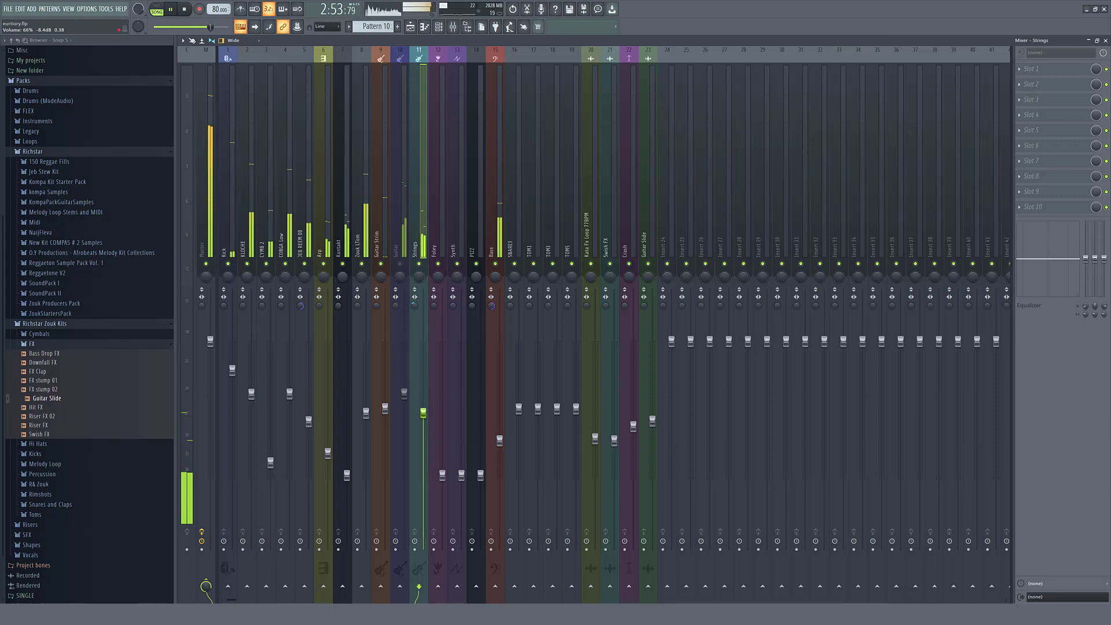
{"action": "left_click", "coordinate": [399, 263]}
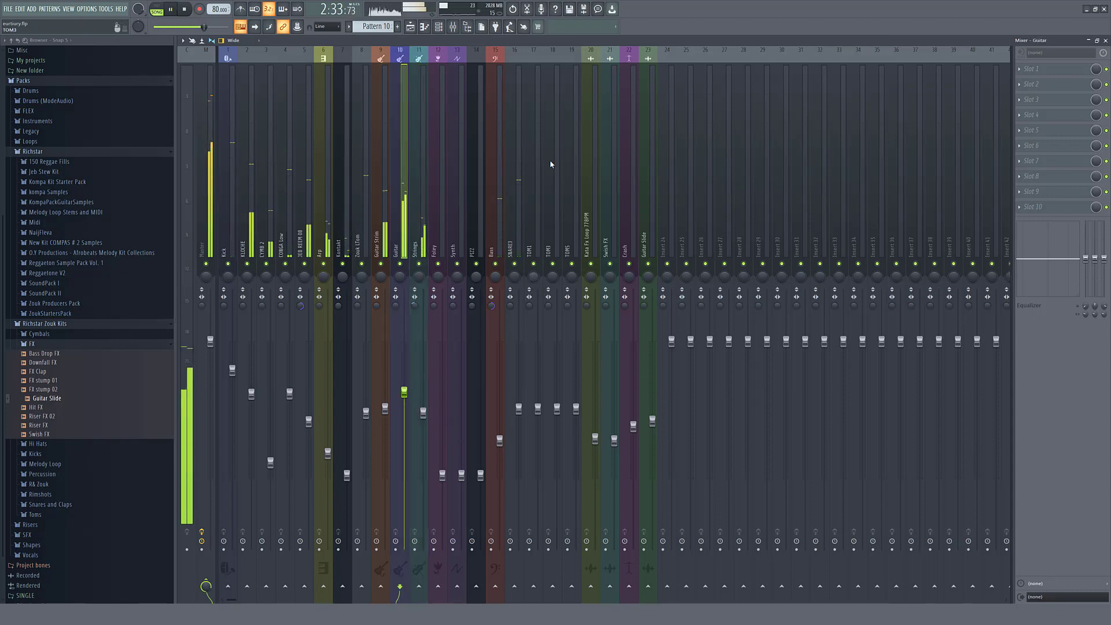
{"action": "key", "text": "space"}
{"action": "key", "text": "F9"}
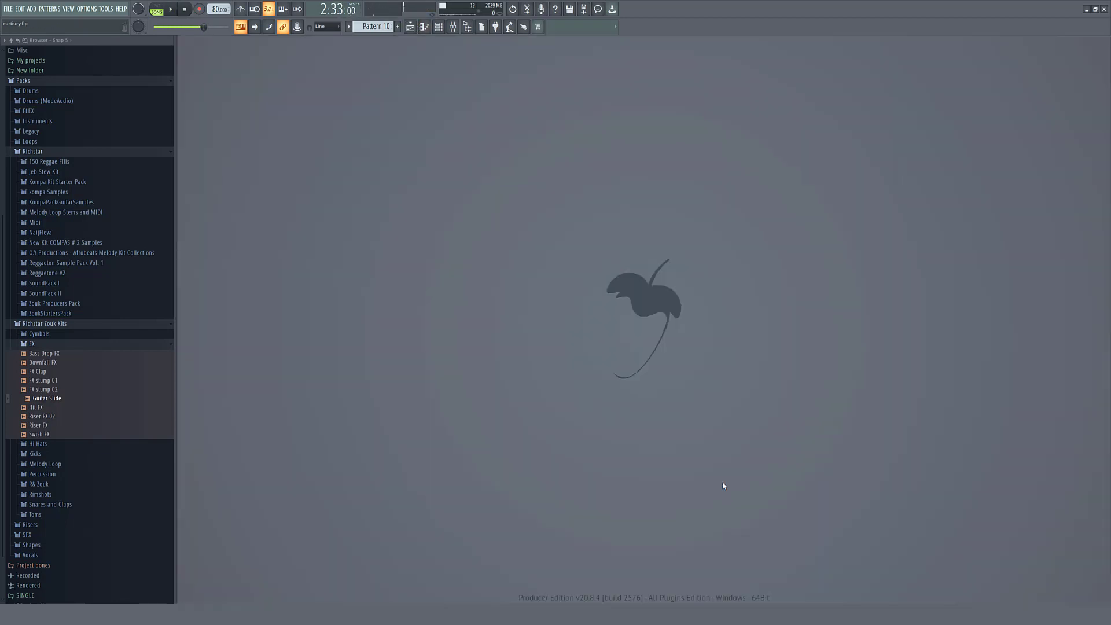